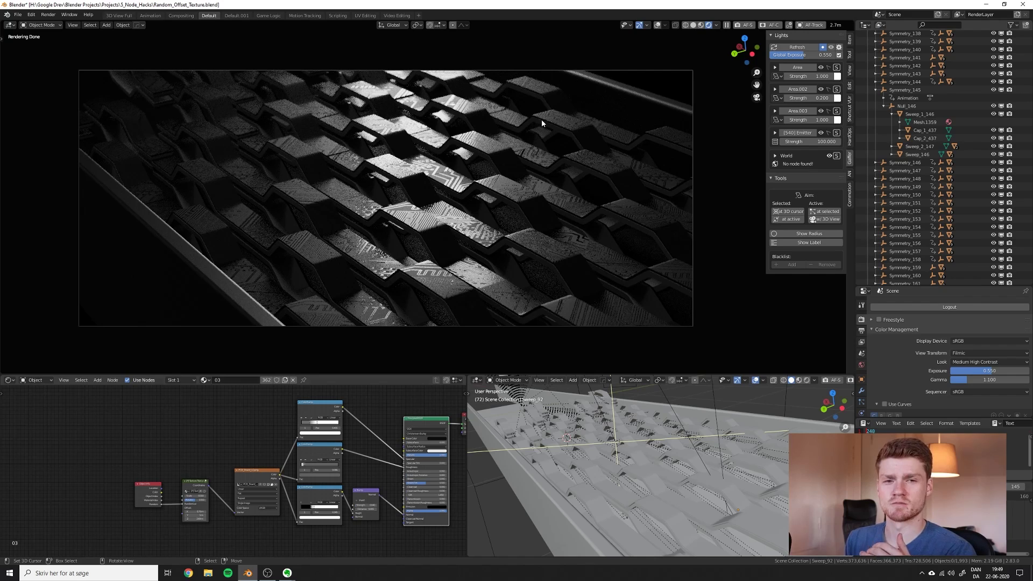
# Delete the Object Info node and the texture tiling group that feed the PCB_Board image texture.
pyautogui.scroll(3, 86, 540)
pyautogui.press('b')
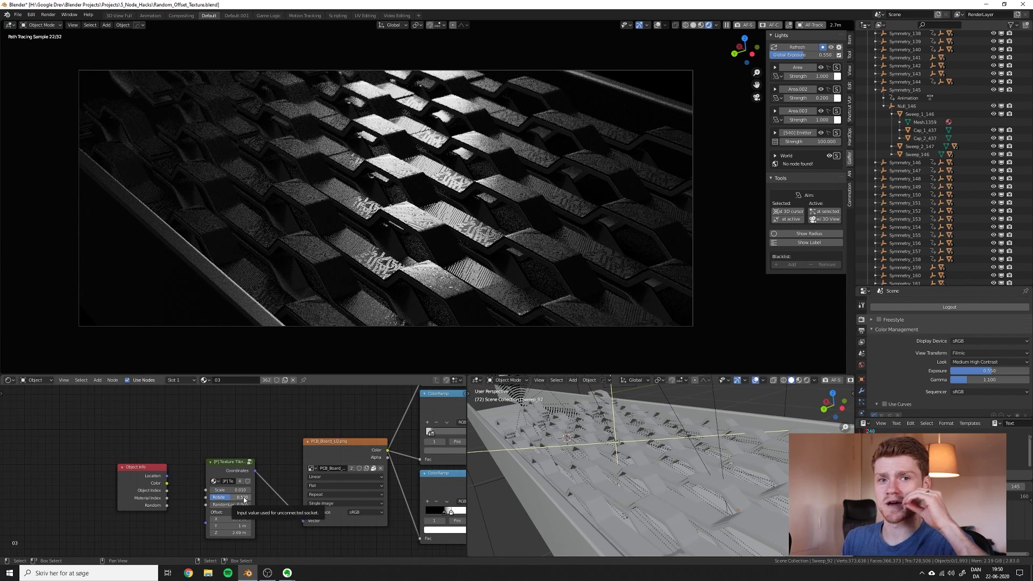
pyautogui.moveTo(210, 488); pyautogui.dragTo(240, 496, button='middle')
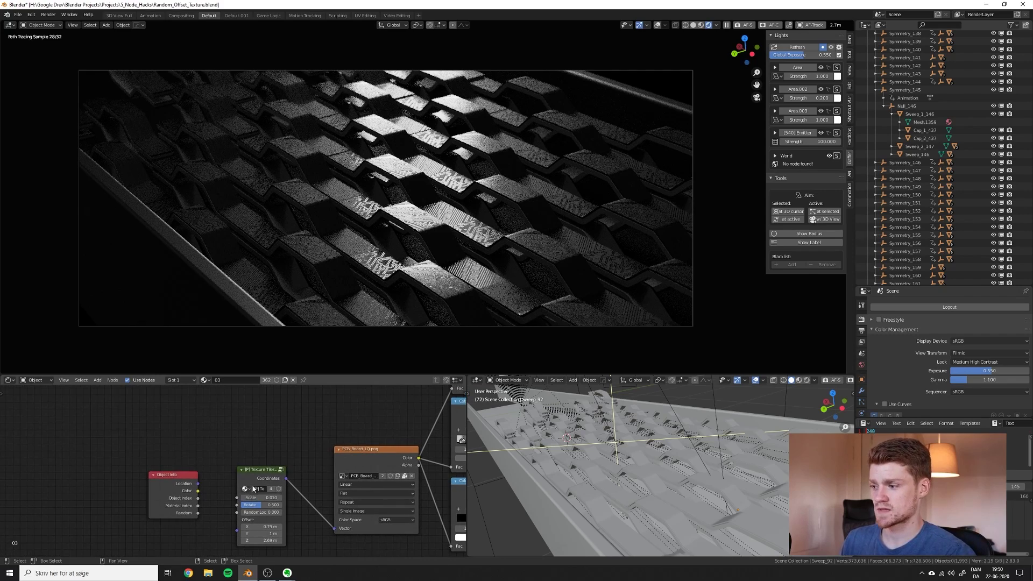
pyautogui.moveTo(149, 462); pyautogui.dragTo(285, 519)
pyautogui.press('x')
pyautogui.moveTo(279, 487); pyautogui.dragTo(274, 469, button='middle')
# Add Texture Coordinate and Mapping nodes to the PCB_Board image texture.
pyautogui.click(375, 436)
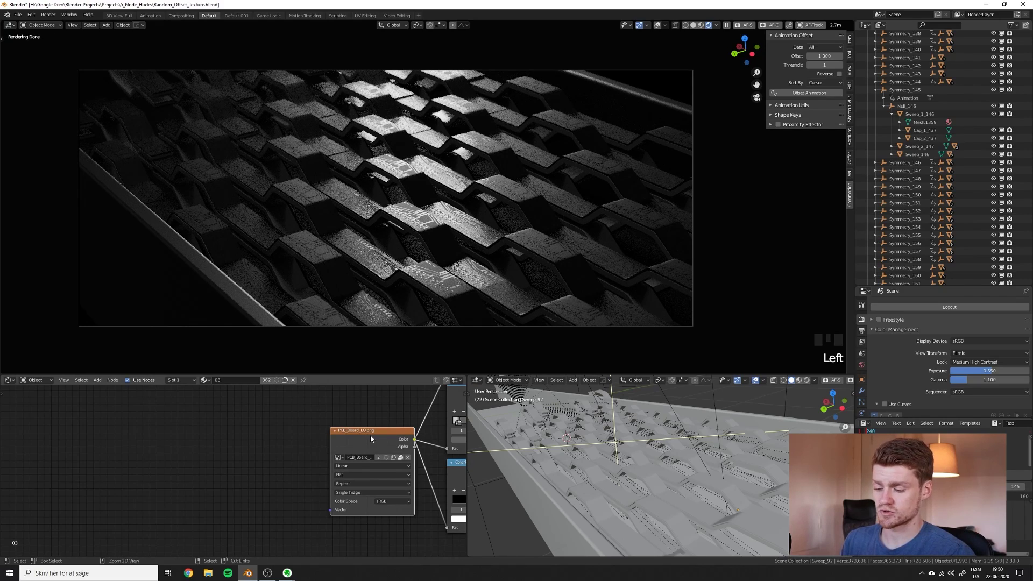
pyautogui.hotkey('ctrl', 't')
pyautogui.moveTo(371, 435); pyautogui.dragTo(384, 435, button='middle')
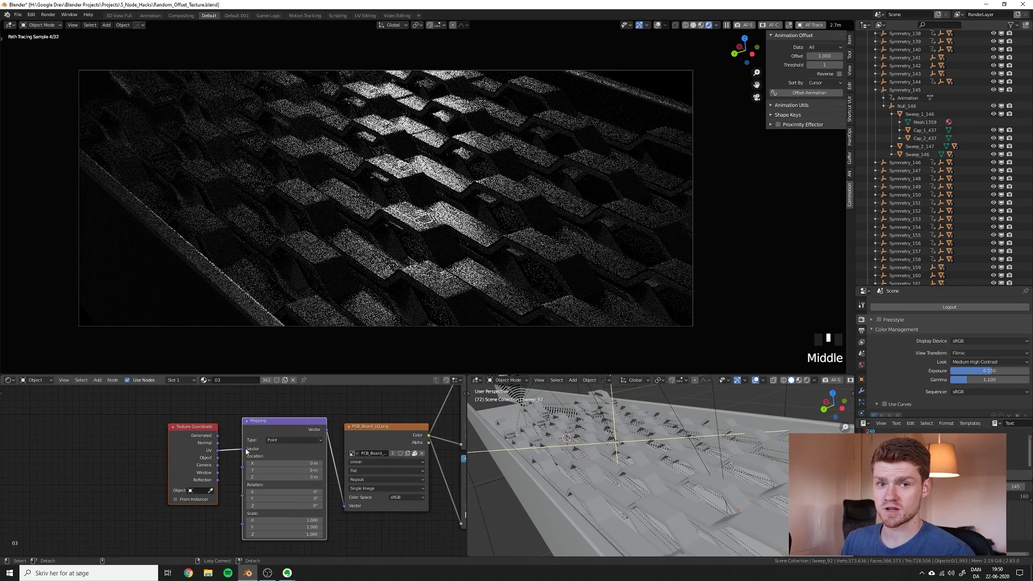
pyautogui.moveTo(231, 451); pyautogui.dragTo(301, 446, button='middle')
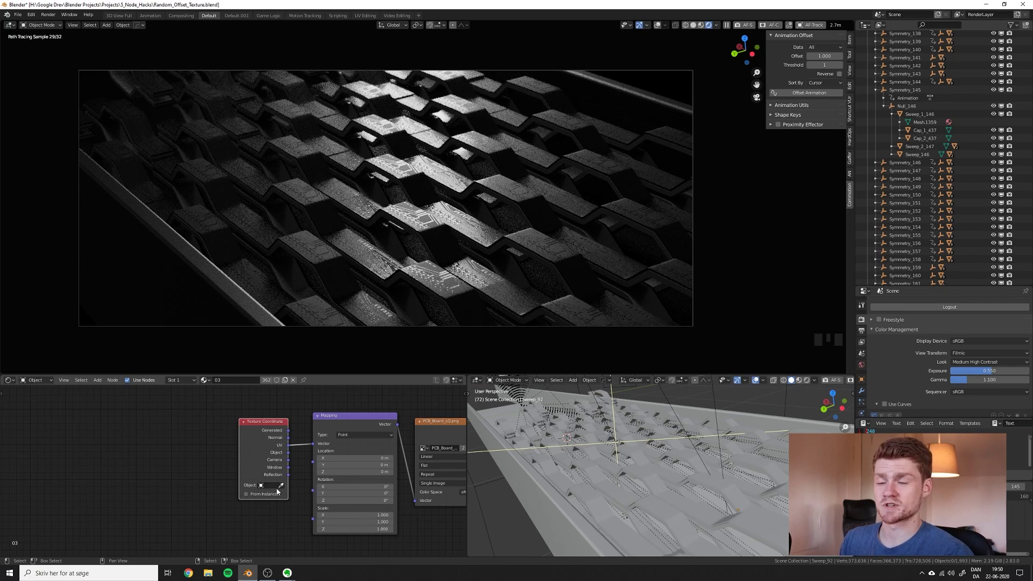
# Set the Mapping node's scale to 0.01 on all axes and feed its vector from the Object coordinates.
pyautogui.moveTo(355, 508)
pyautogui.mouseDown()
pyautogui.moveTo(356, 524)
pyautogui.moveTo(357, 494)
pyautogui.mouseUp()
pyautogui.doubleClick(356, 501)
pyautogui.write('.0')
pyautogui.write('1')
pyautogui.press('Return')
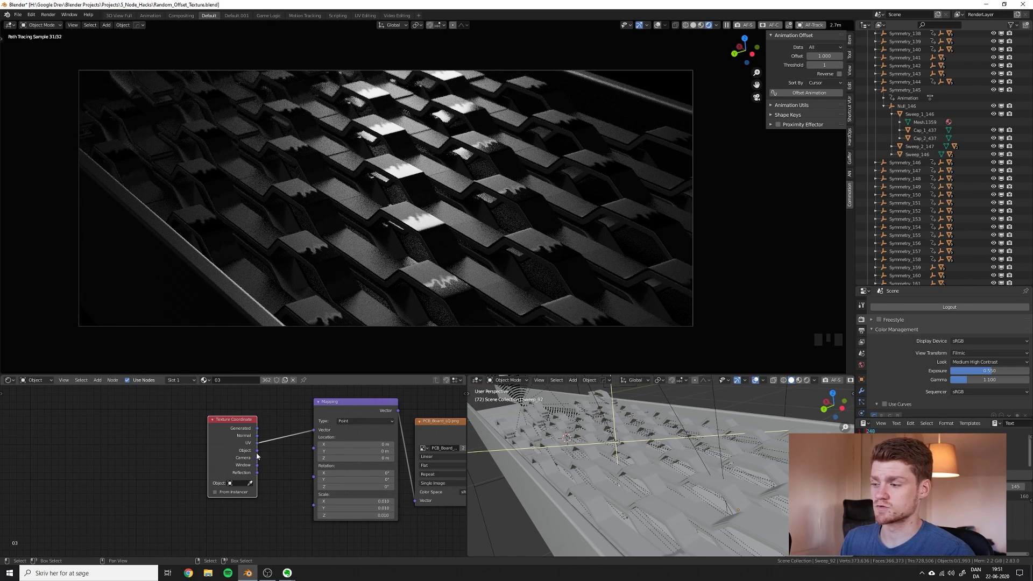
pyautogui.moveTo(258, 451); pyautogui.dragTo(314, 431)
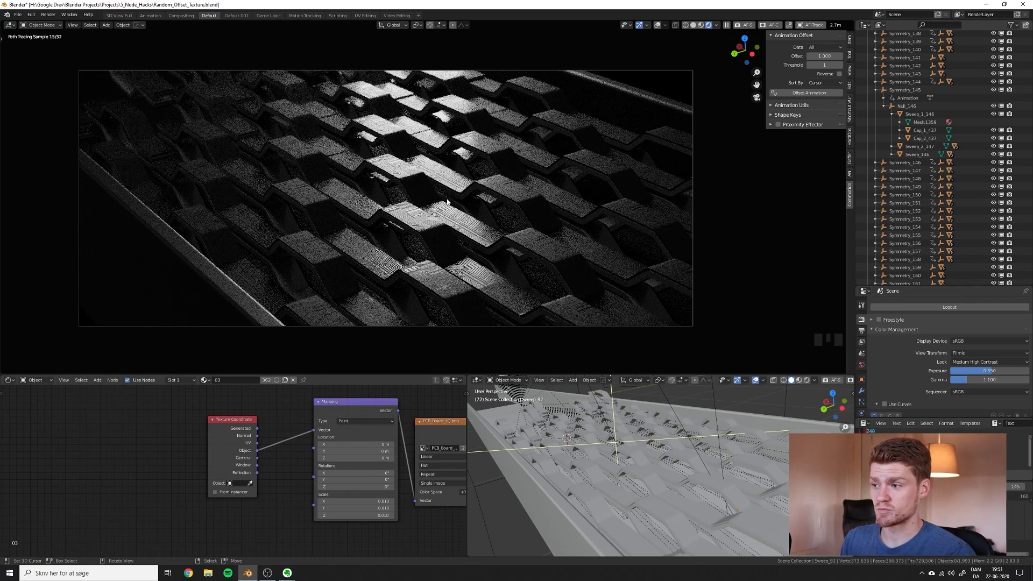
# Place the Texture Coordinate node close to the Mapping node and move both away from the image texture to make room.
pyautogui.click(245, 451)
pyautogui.press('g')
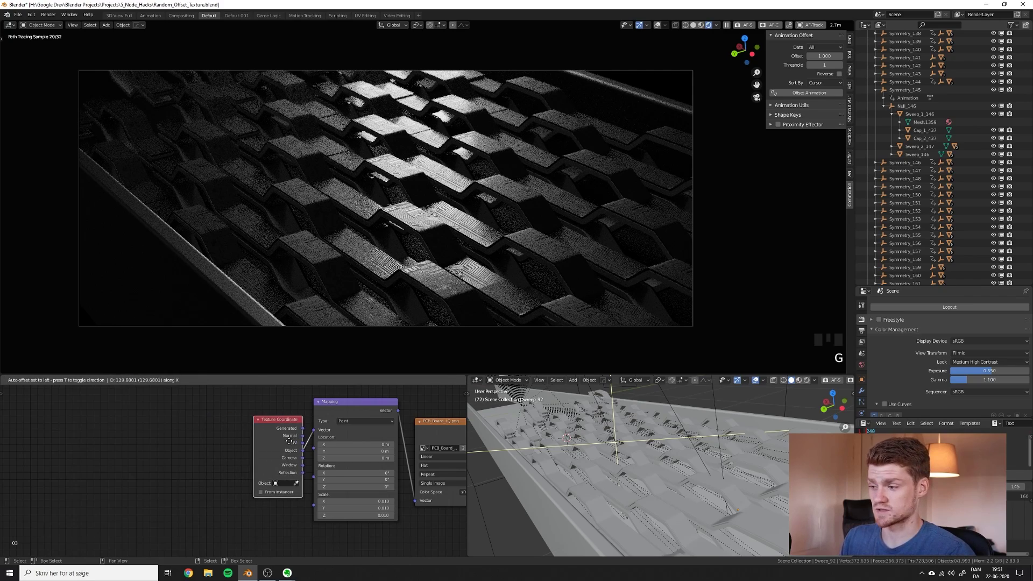
pyautogui.click(286, 452)
pyautogui.scroll(-4, 286, 452)
pyautogui.moveTo(286, 452); pyautogui.dragTo(295, 443, button='middle')
pyautogui.keyDown('shift'); pyautogui.click(357, 477); pyautogui.keyUp('shift')
pyautogui.press('g')
pyautogui.press('x')
pyautogui.click(191, 476)
# Duplicate the Mapping node and insert the copy between the first Mapping node and the image texture.
pyautogui.hotkey('alt', 'a')
pyautogui.click(180, 419)
pyautogui.hotkey('shift', 'd')
pyautogui.click(288, 420)
pyautogui.scroll(4, 288, 420)
pyautogui.moveTo(277, 412); pyautogui.dragTo(290, 425, button='middle')
# Offset the location of the duplicated Mapping node, place it nearer the first one and preview its vector output.
pyautogui.moveTo(299, 442); pyautogui.dragTo(298, 442)
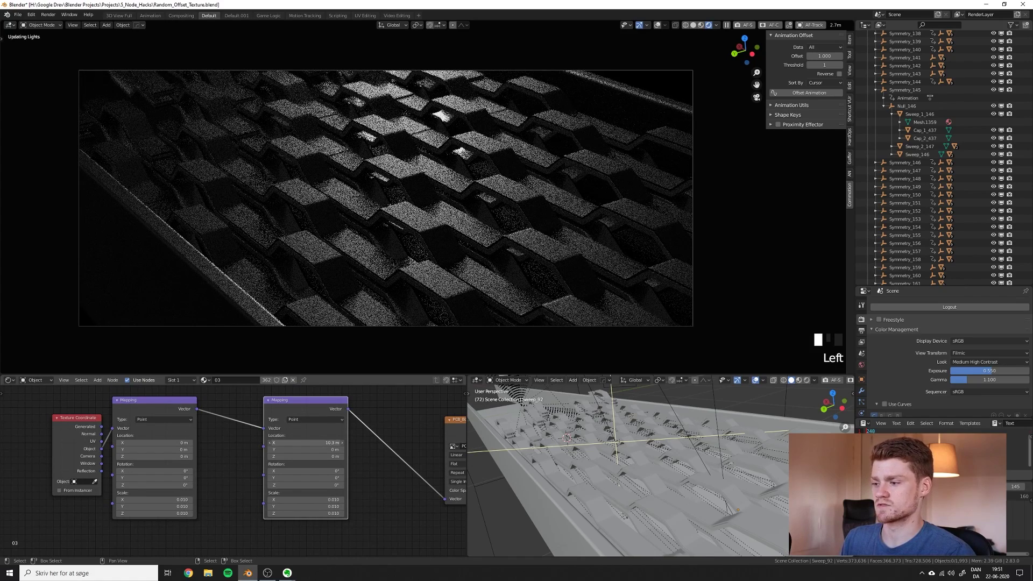
pyautogui.click(299, 442)
pyautogui.moveTo(306, 400); pyautogui.dragTo(261, 399)
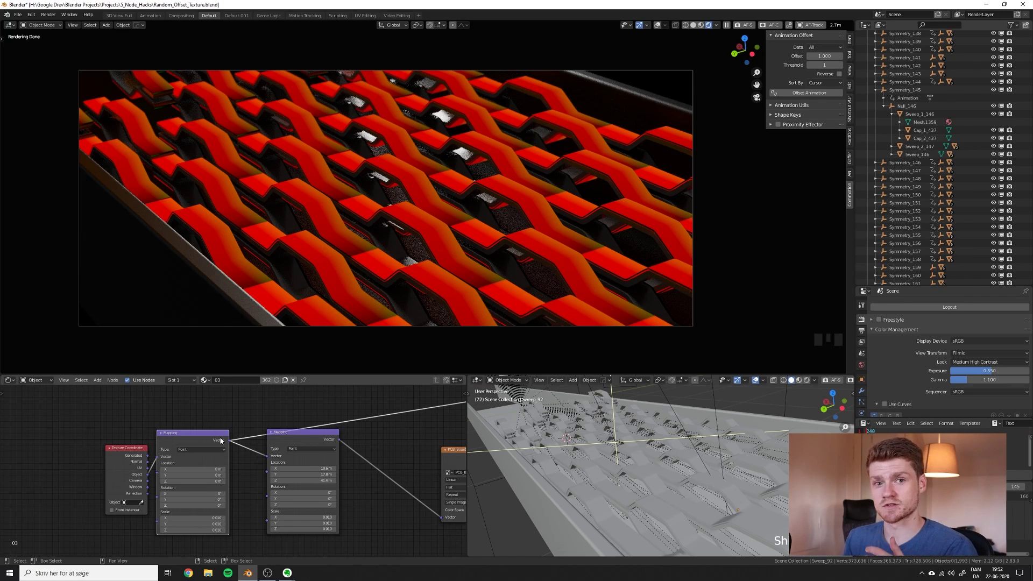
pyautogui.keyDown('ctrl'); pyautogui.keyDown('shift'); pyautogui.click(311, 438); pyautogui.keyUp('shift'); pyautogui.keyUp('ctrl')
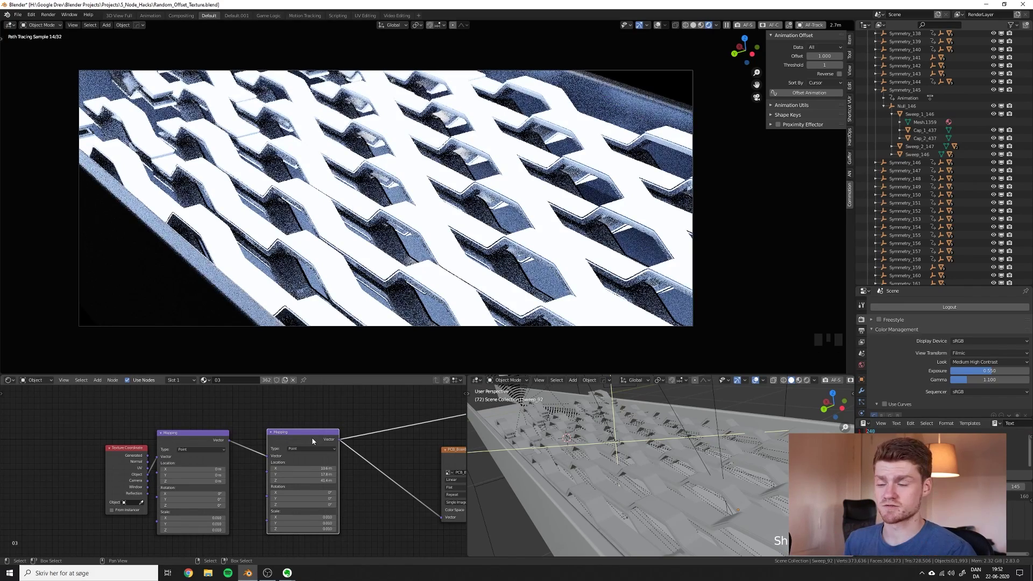
# Combine the two Mapping nodes through a Mix node feeding the image texture, with its factor at 1.0.
pyautogui.keyDown('ctrl'); pyautogui.keyDown('shift'); pyautogui.moveTo(312, 441); pyautogui.dragTo(223, 446, button='right'); pyautogui.keyUp('shift'); pyautogui.keyUp('ctrl')
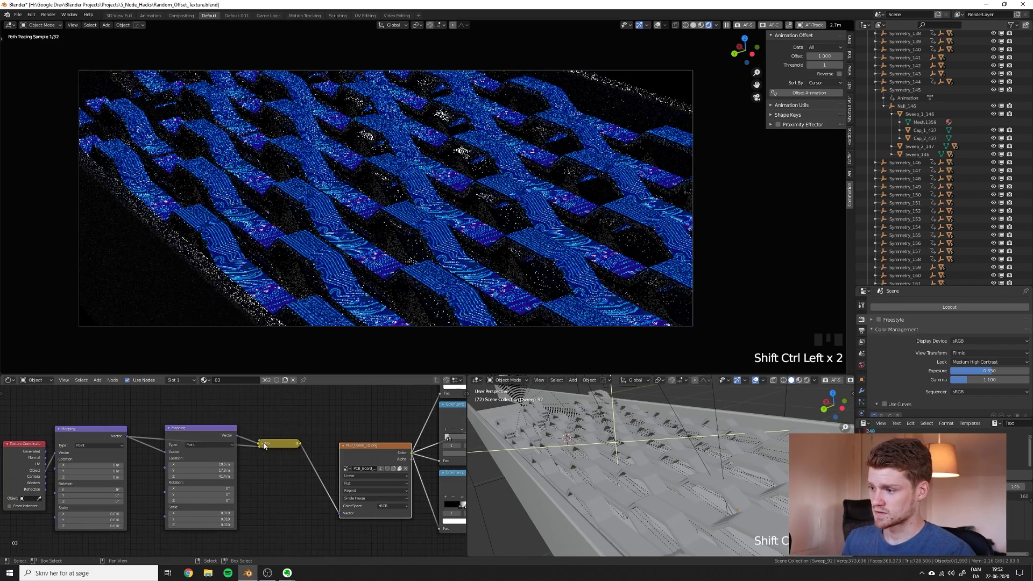
pyautogui.click(262, 444)
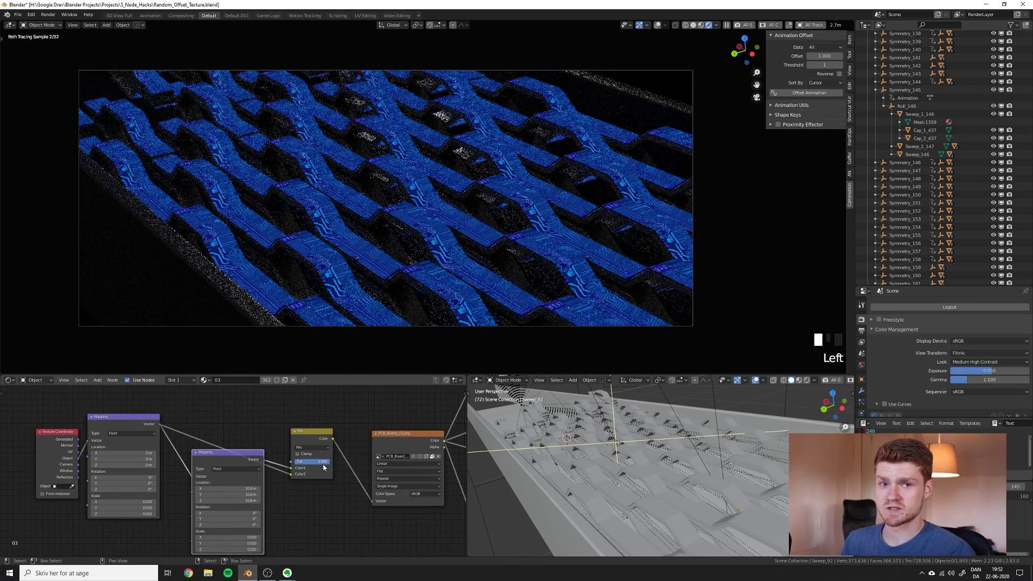
pyautogui.moveTo(323, 462)
pyautogui.mouseDown()
pyautogui.moveTo(294, 462)
pyautogui.moveTo(330, 462)
pyautogui.mouseUp()
# Set the second Mapping node's scale to 1 on all axes.
pyautogui.moveTo(257, 531); pyautogui.dragTo(264, 473, button='middle')
pyautogui.click(240, 479)
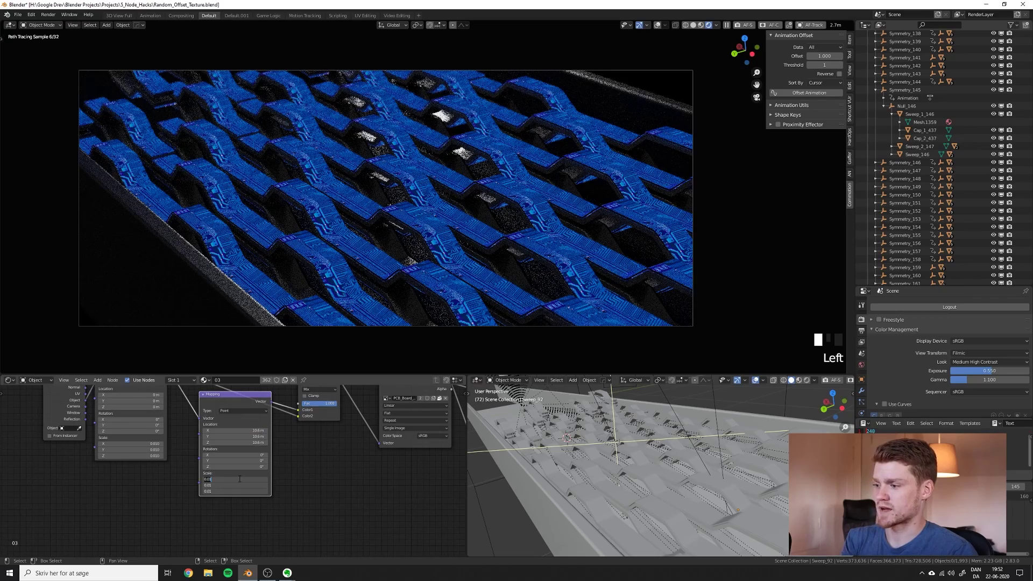
pyautogui.write('1')
pyautogui.press('Return')
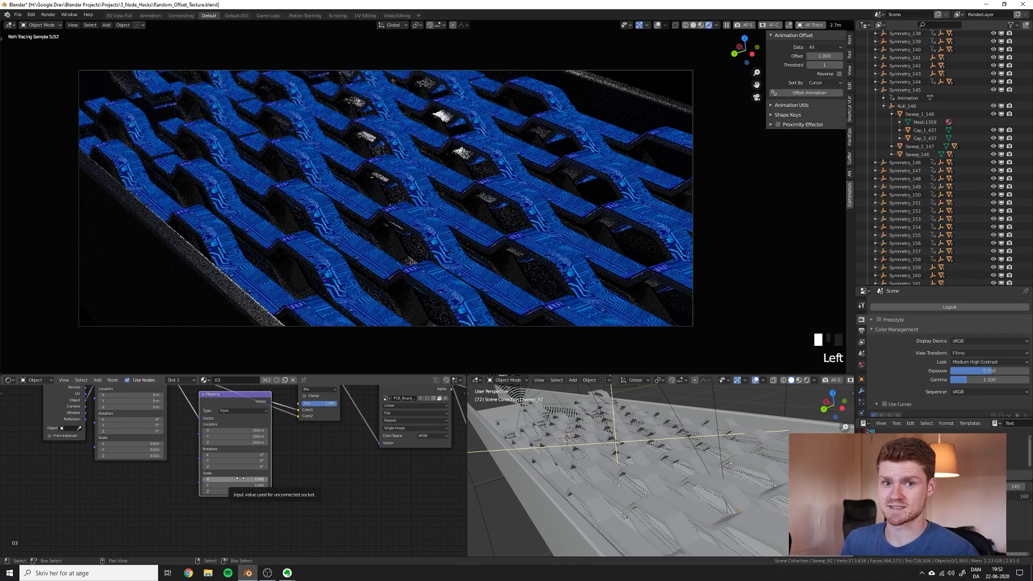
# Vary the Mix node's factor to shift the texture, leaving it at 0.4.
pyautogui.moveTo(337, 400); pyautogui.dragTo(339, 426, button='middle')
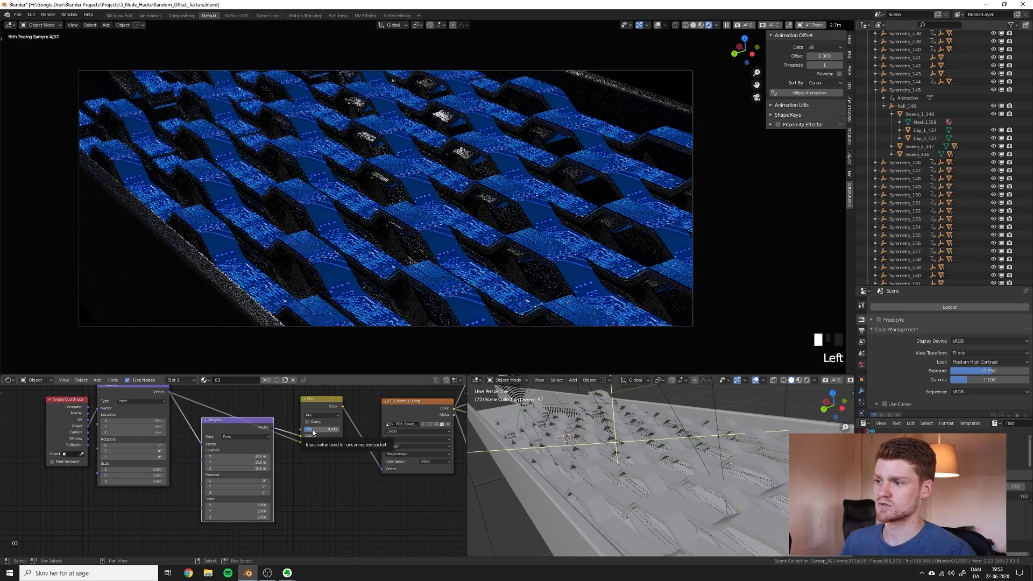
pyautogui.moveTo(312, 430); pyautogui.dragTo(328, 430)
pyautogui.moveTo(323, 430); pyautogui.dragTo(334, 453, button='middle')
pyautogui.scroll(4, 335, 453)
pyautogui.moveTo(336, 455); pyautogui.dragTo(329, 456)
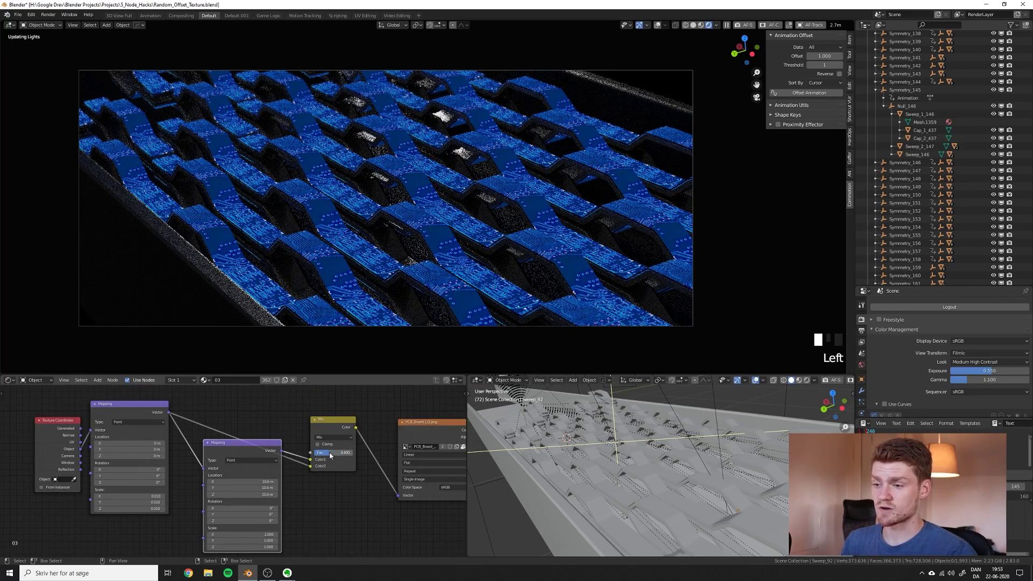
# Add an Object Info node and connect its Random output to the Mix node's factor.
pyautogui.moveTo(256, 377); pyautogui.dragTo(296, 408, button='middle')
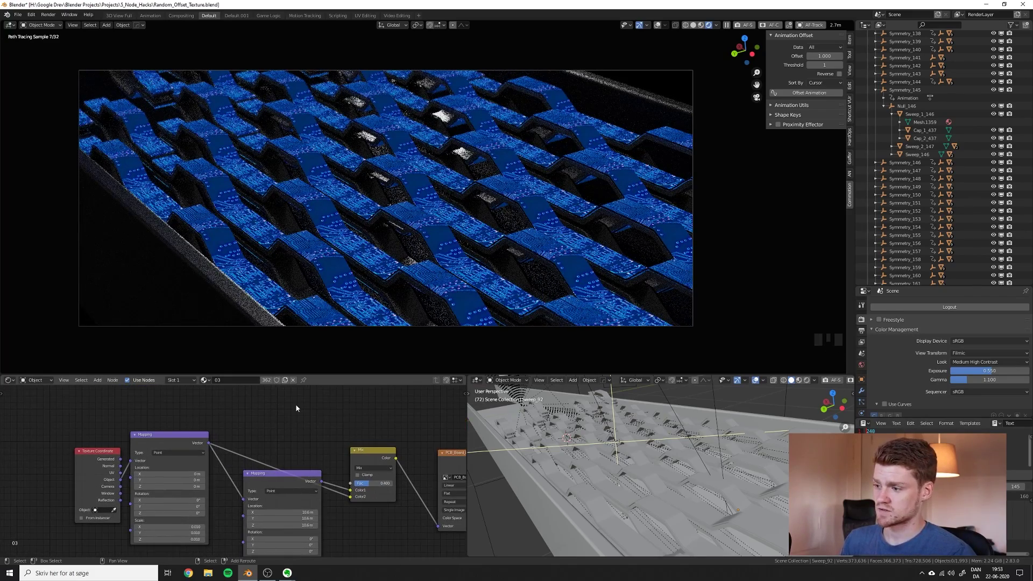
pyautogui.hotkey('shift', 'a')
pyautogui.click(296, 407)
pyautogui.write('obj')
pyautogui.press('Return')
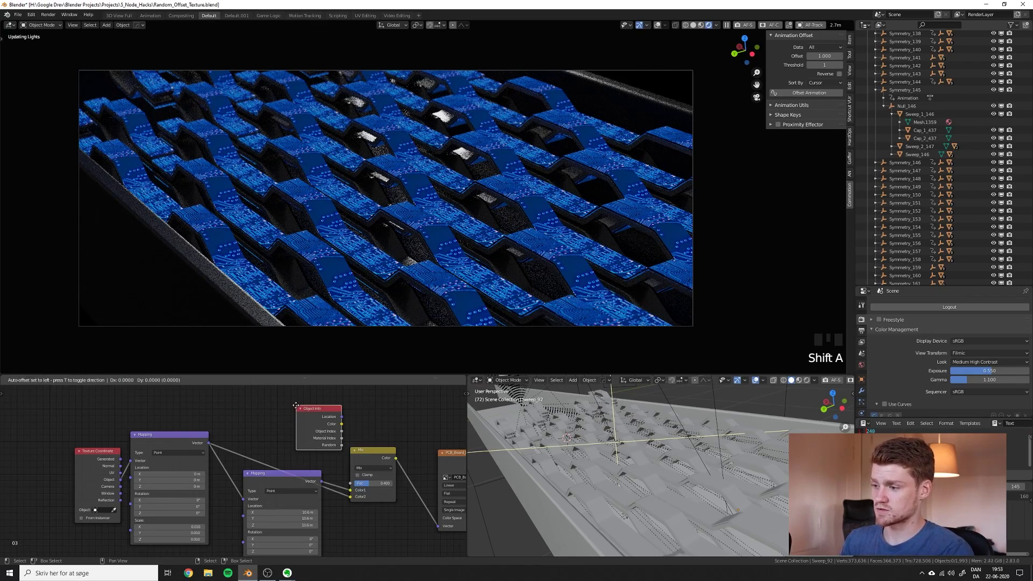
pyautogui.click(255, 401)
pyautogui.moveTo(300, 441); pyautogui.dragTo(350, 484)
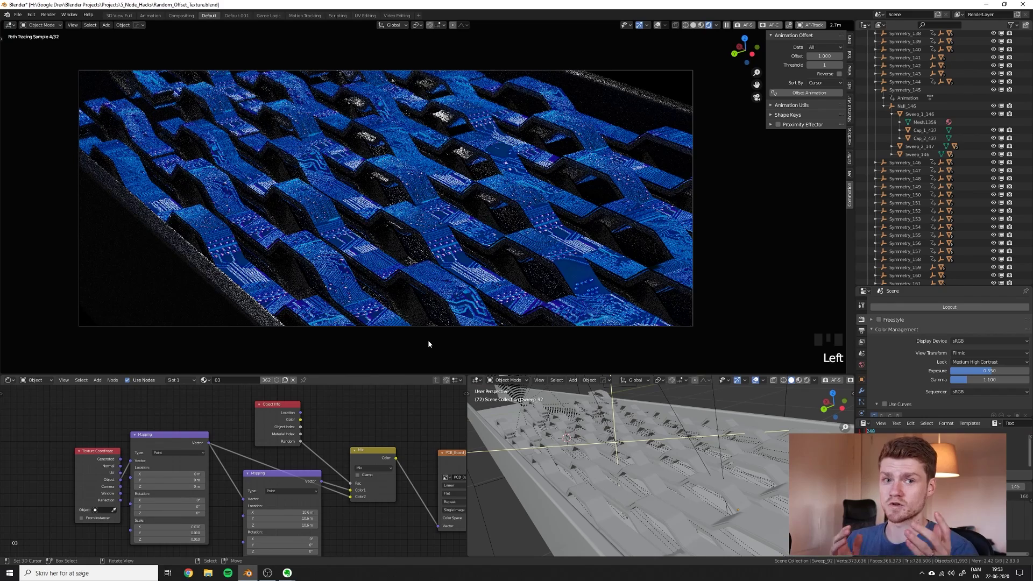
# Adjust the second Mapping node's location to change the random texture offset per object.
pyautogui.moveTo(306, 526); pyautogui.dragTo(305, 483, button='middle')
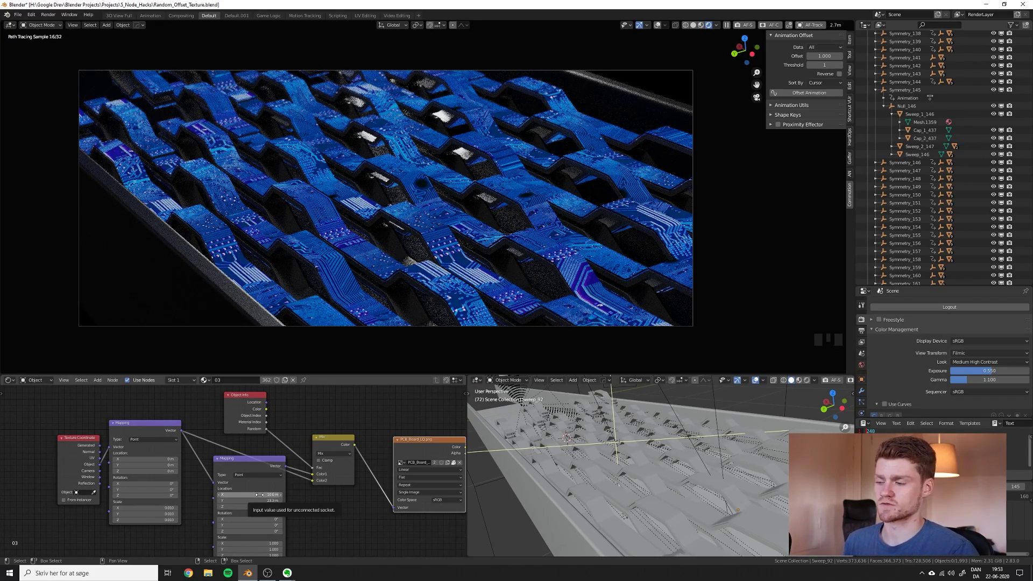
pyautogui.moveTo(260, 494); pyautogui.dragTo(245, 493)
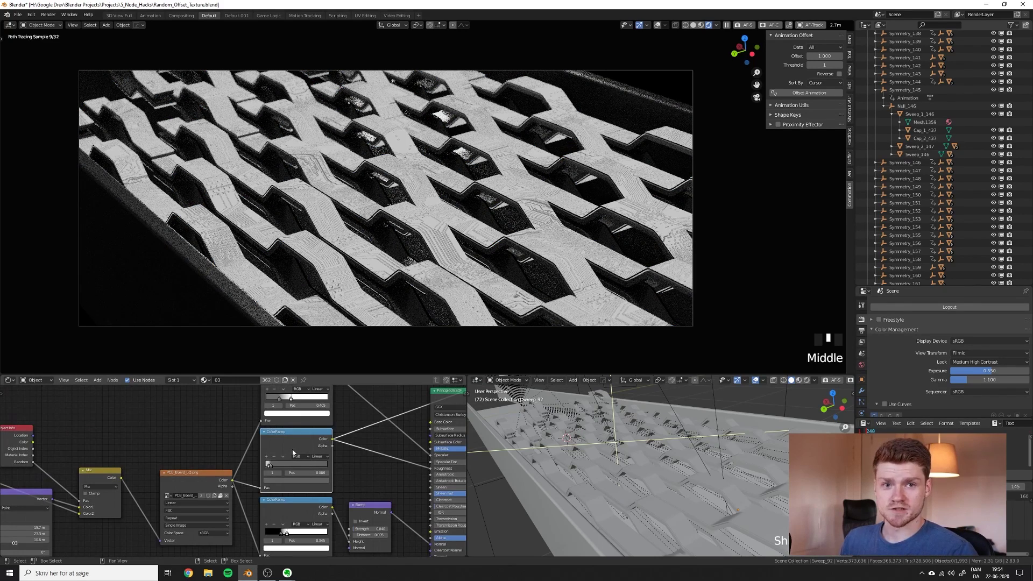
# Preview the three ColorRamp nodes and the Bump node fed by the image texture.
pyautogui.moveTo(274, 428); pyautogui.dragTo(244, 401, button='middle')
pyautogui.keyDown('ctrl'); pyautogui.keyDown('shift'); pyautogui.click(281, 487); pyautogui.keyUp('shift'); pyautogui.keyUp('ctrl')
pyautogui.moveTo(314, 448); pyautogui.dragTo(285, 514, button='middle')
pyautogui.keyDown('ctrl'); pyautogui.keyDown('shift'); pyautogui.click(240, 409); pyautogui.keyUp('shift'); pyautogui.keyUp('ctrl')
pyautogui.keyDown('ctrl'); pyautogui.keyDown('shift'); pyautogui.click(241, 411); pyautogui.keyUp('shift'); pyautogui.keyUp('ctrl')
pyautogui.moveTo(261, 552); pyautogui.dragTo(265, 489, button='middle')
pyautogui.keyDown('ctrl'); pyautogui.keyDown('shift'); pyautogui.click(266, 488); pyautogui.keyUp('shift'); pyautogui.keyUp('ctrl')
pyautogui.keyDown('ctrl'); pyautogui.keyDown('shift'); pyautogui.click(314, 487); pyautogui.keyUp('shift'); pyautogui.keyUp('ctrl')
# Reconnect the Principled BSDF to the material output and limit the rendered preview to a region in the middle of the frame.
pyautogui.moveTo(370, 415); pyautogui.dragTo(267, 482, button='middle')
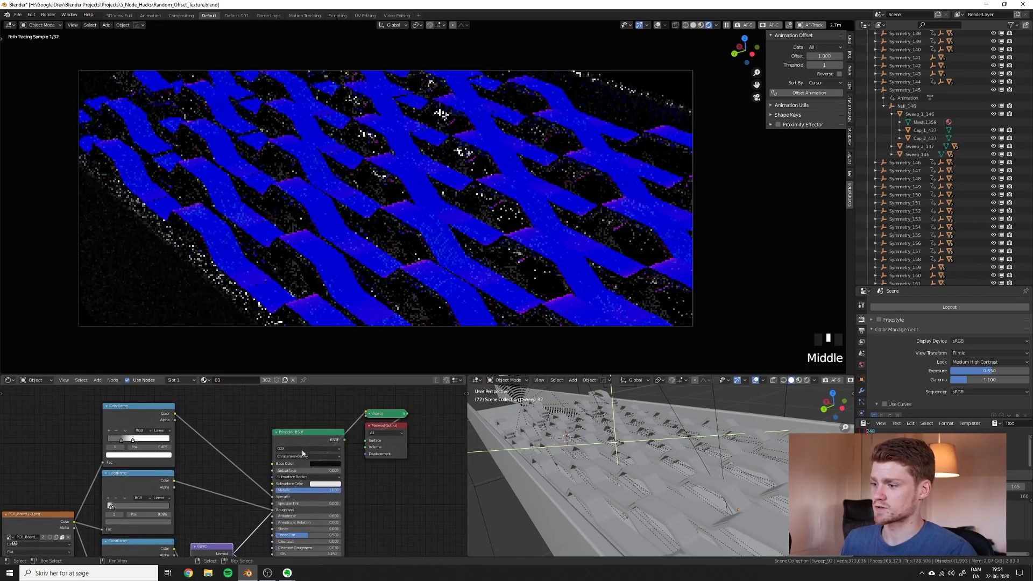
pyautogui.keyDown('ctrl'); pyautogui.keyDown('shift'); pyautogui.click(309, 446); pyautogui.keyUp('shift'); pyautogui.keyUp('ctrl')
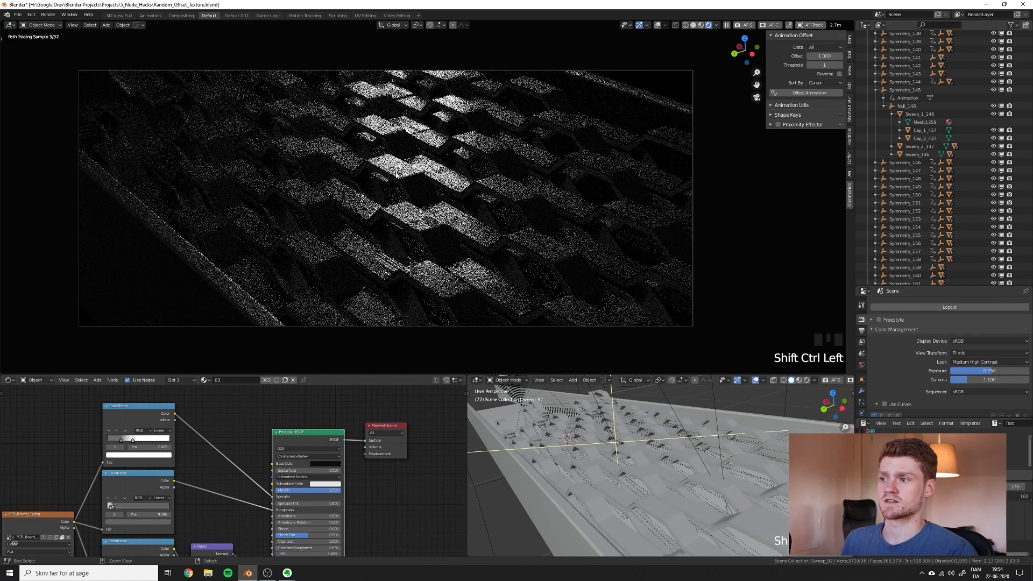
pyautogui.hotkey('ctrl', 'b')
pyautogui.moveTo(255, 83); pyautogui.dragTo(540, 274)
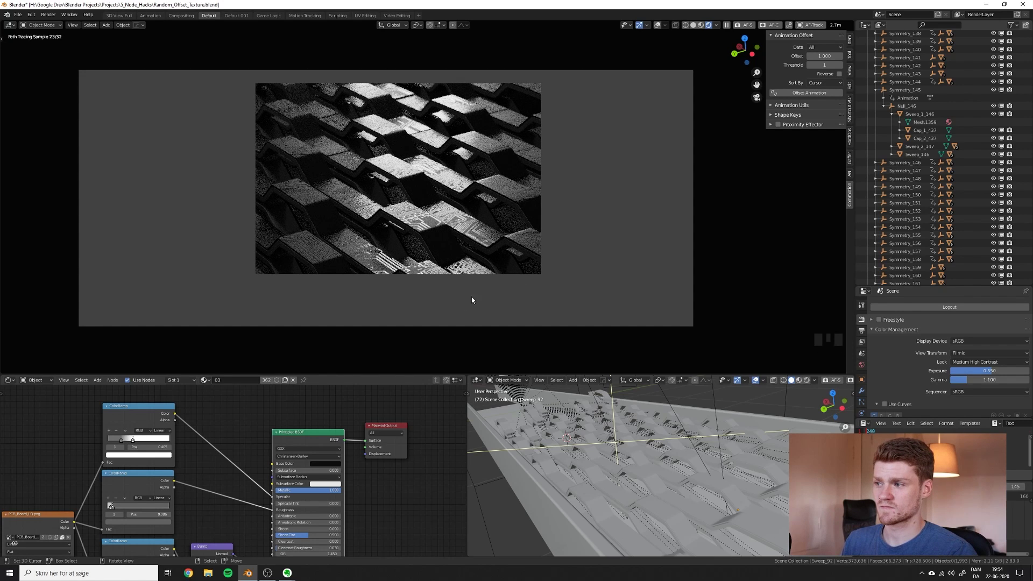
# Select the woven strip mesh and add a Geometry node above the mapping nodes of its material.
pyautogui.click(653, 483)
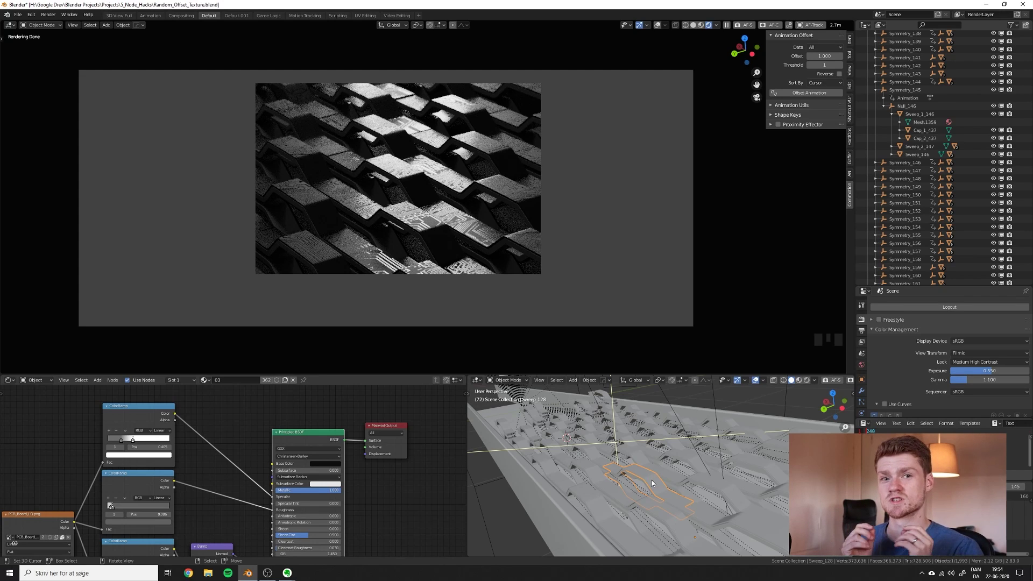
pyautogui.hotkey('shift', 'a')
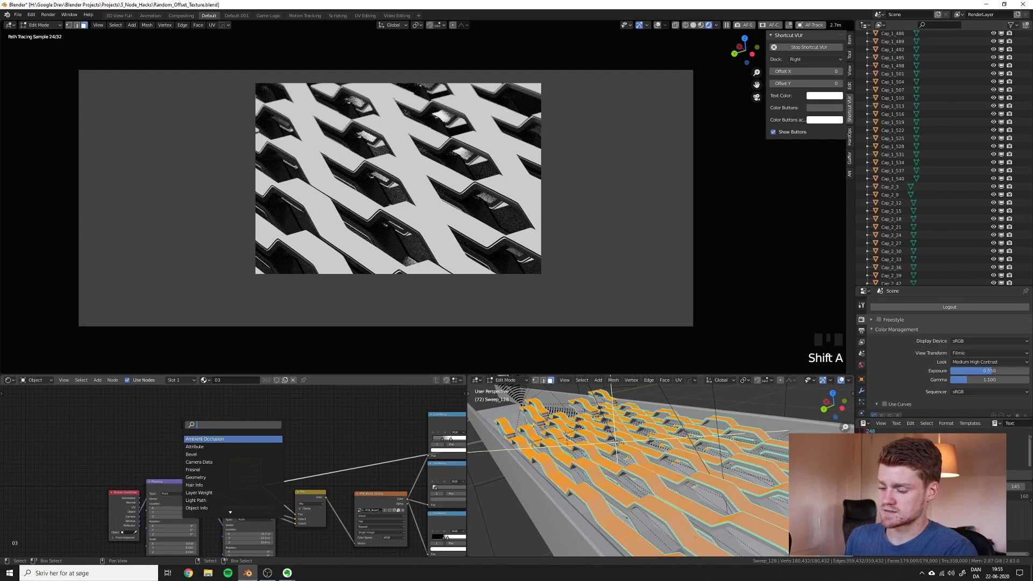
pyautogui.click(196, 477)
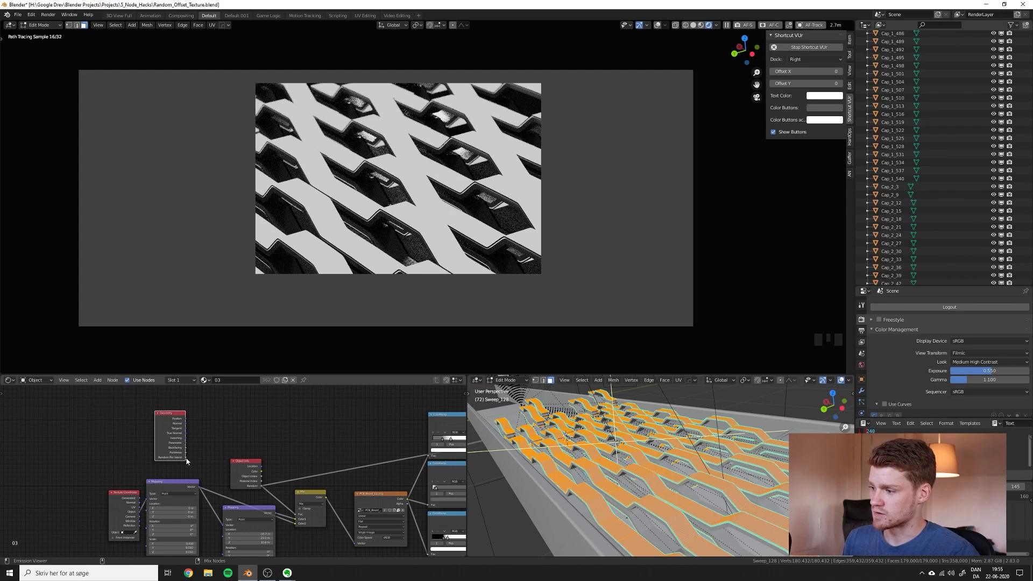
pyautogui.moveTo(187, 462); pyautogui.dragTo(146, 459, button='middle')
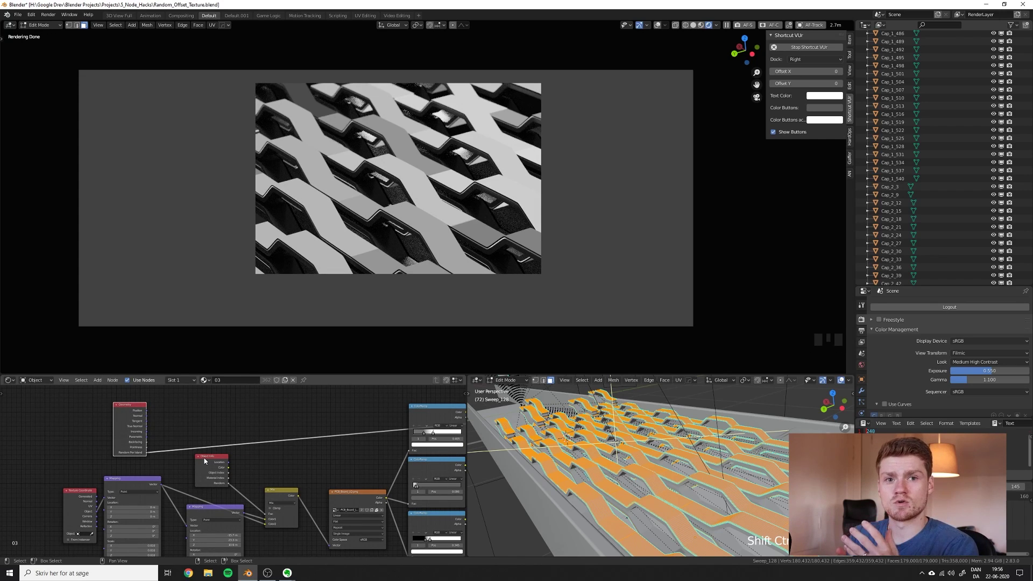
# Connect the Geometry node's Random Per Island output to the Mix factor and preview the Mix result.
pyautogui.scroll(1, 204, 462)
pyautogui.moveTo(205, 462); pyautogui.dragTo(155, 418, button='middle')
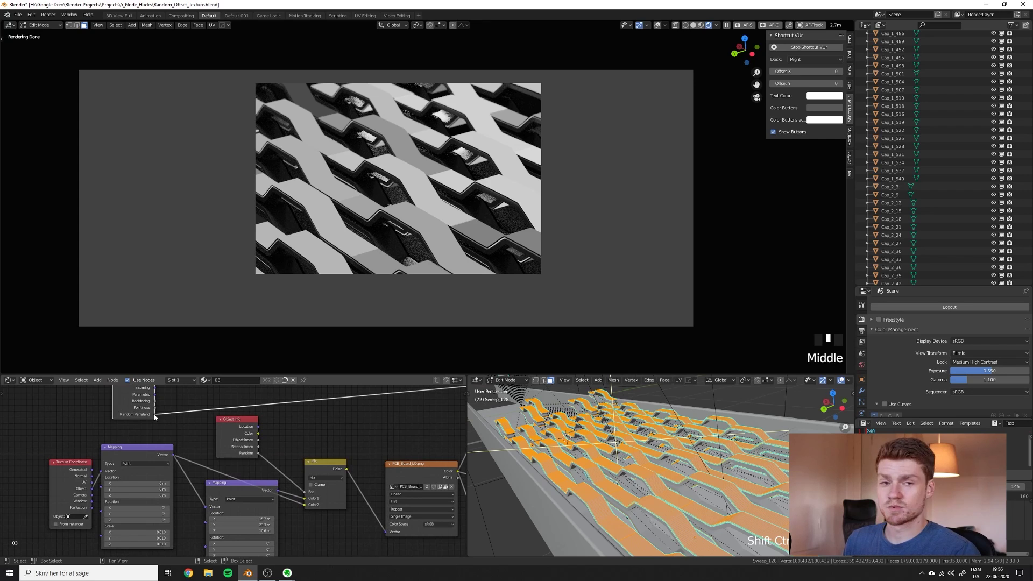
pyautogui.moveTo(155, 416); pyautogui.dragTo(310, 492)
pyautogui.keyDown('ctrl'); pyautogui.keyDown('shift'); pyautogui.click(322, 465); pyautogui.keyUp('shift'); pyautogui.keyUp('ctrl')
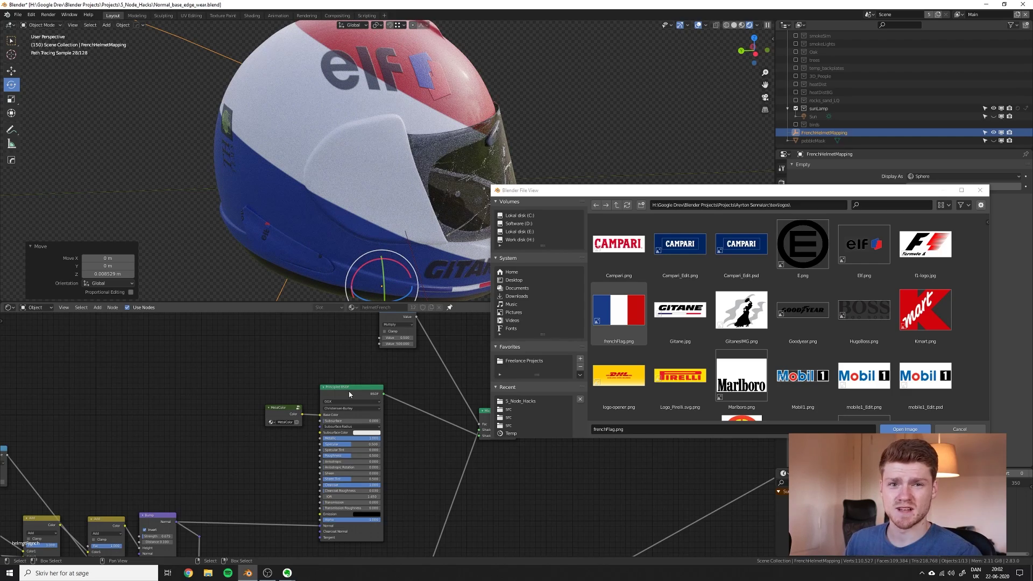
# Preview the helmet material's worn metal and painted Principled BSDF shaders in turn, ending on the metal one.
pyautogui.keyDown('ctrl'); pyautogui.keyDown('shift'); pyautogui.click(350, 394); pyautogui.keyUp('shift'); pyautogui.keyUp('ctrl')
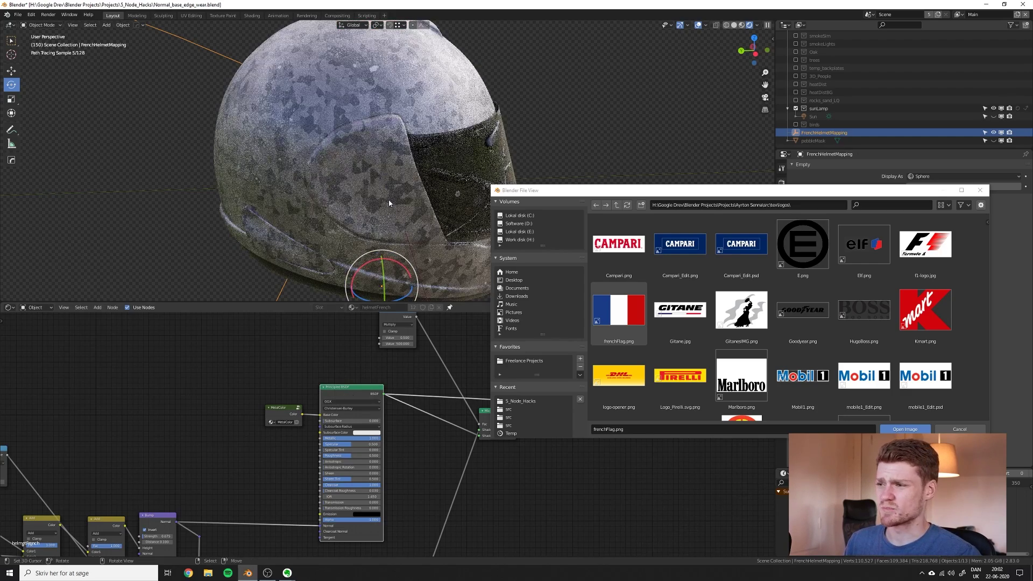
pyautogui.scroll(-2, 384, 430)
pyautogui.moveTo(384, 431); pyautogui.dragTo(334, 297, button='middle')
pyautogui.keyDown('ctrl'); pyautogui.keyDown('shift'); pyautogui.click(312, 524); pyautogui.keyUp('shift'); pyautogui.keyUp('ctrl')
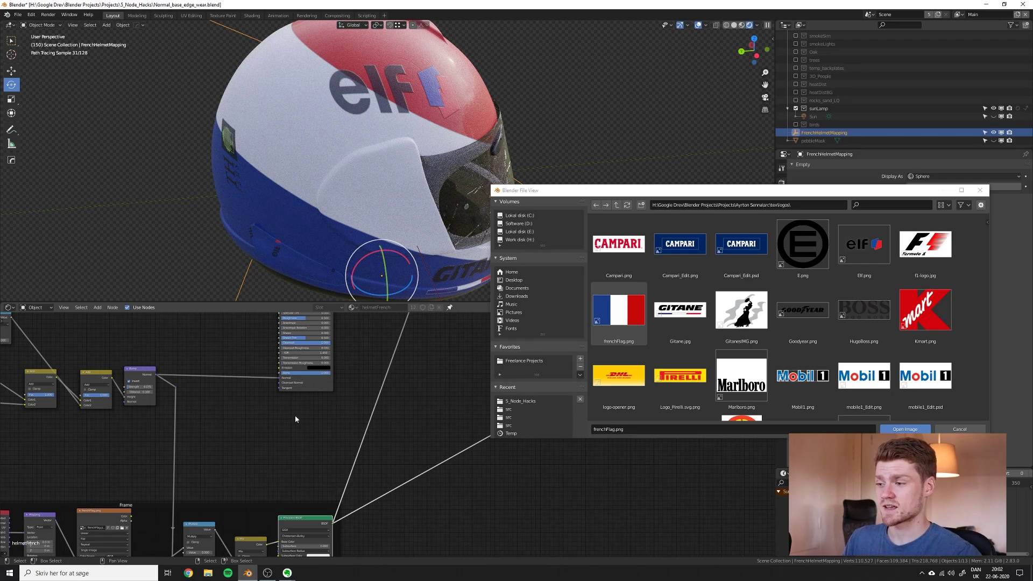
pyautogui.moveTo(304, 388); pyautogui.dragTo(313, 509, button='middle')
pyautogui.keyDown('ctrl'); pyautogui.keyDown('shift'); pyautogui.click(332, 391); pyautogui.keyUp('shift'); pyautogui.keyUp('ctrl')
pyautogui.moveTo(370, 424); pyautogui.dragTo(305, 482, button='middle')
# Add a Bevel node in free space of the helmet material and set its radius to 0.002.
pyautogui.moveTo(252, 372); pyautogui.dragTo(350, 450, button='middle')
pyautogui.scroll(4, 350, 450)
pyautogui.moveTo(213, 421); pyautogui.dragTo(284, 417, button='middle')
pyautogui.hotkey('shift', 'a')
pyautogui.click(273, 417)
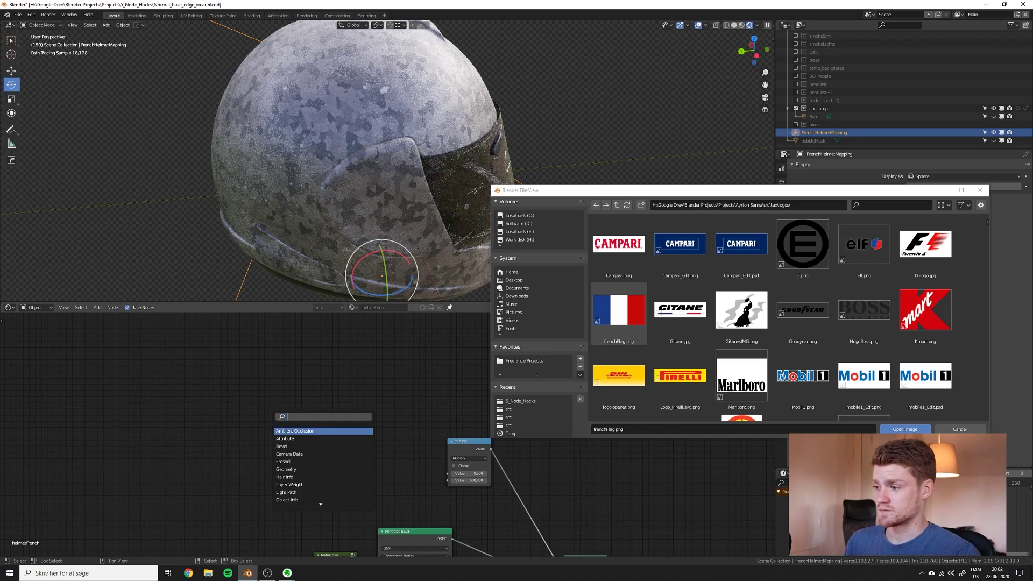
pyautogui.write('bev')
pyautogui.press('Return')
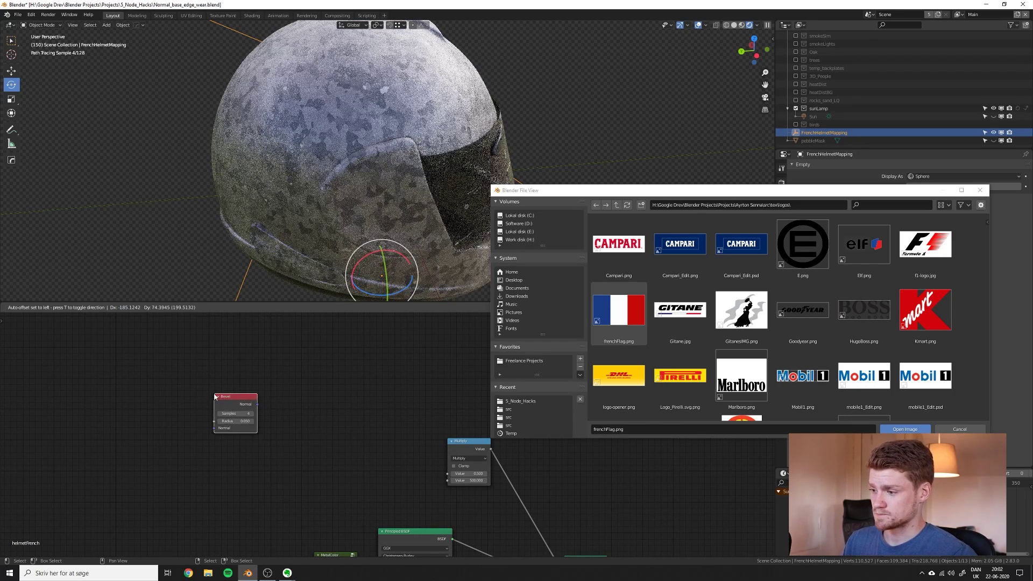
pyautogui.click(216, 396)
pyautogui.click(237, 422)
pyautogui.write('0.002')
pyautogui.press('Return')
# Add a Geometry node beside the Bevel node and preview the Geometry and Bevel outputs on the helmet.
pyautogui.hotkey('shift', 'a')
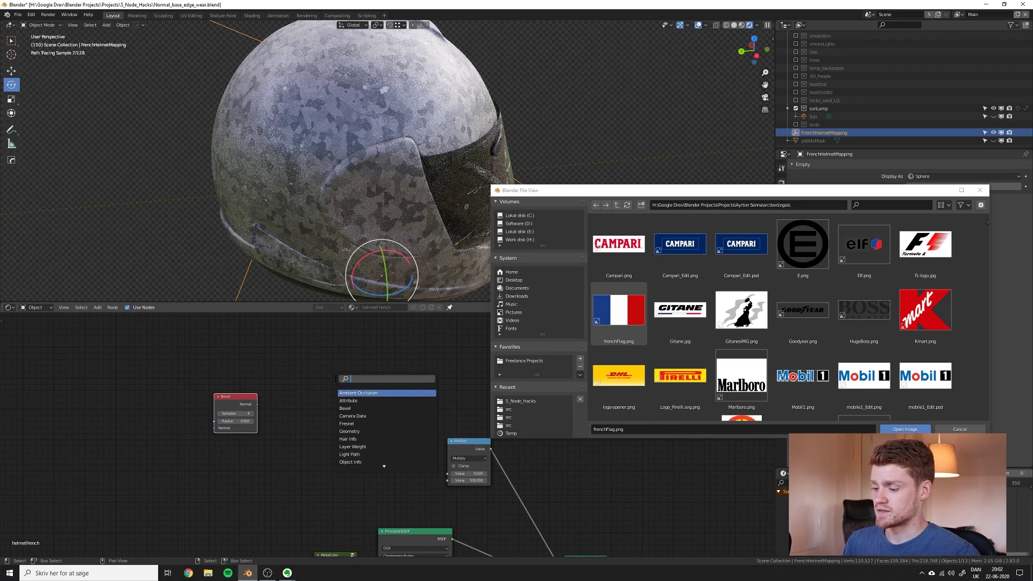
pyautogui.write('geo')
pyautogui.press('Return')
pyautogui.click(147, 410)
pyautogui.keyDown('ctrl'); pyautogui.keyDown('shift'); pyautogui.click(234, 410); pyautogui.keyUp('shift'); pyautogui.keyUp('ctrl')
pyautogui.moveTo(414, 182); pyautogui.dragTo(401, 173, button='middle')
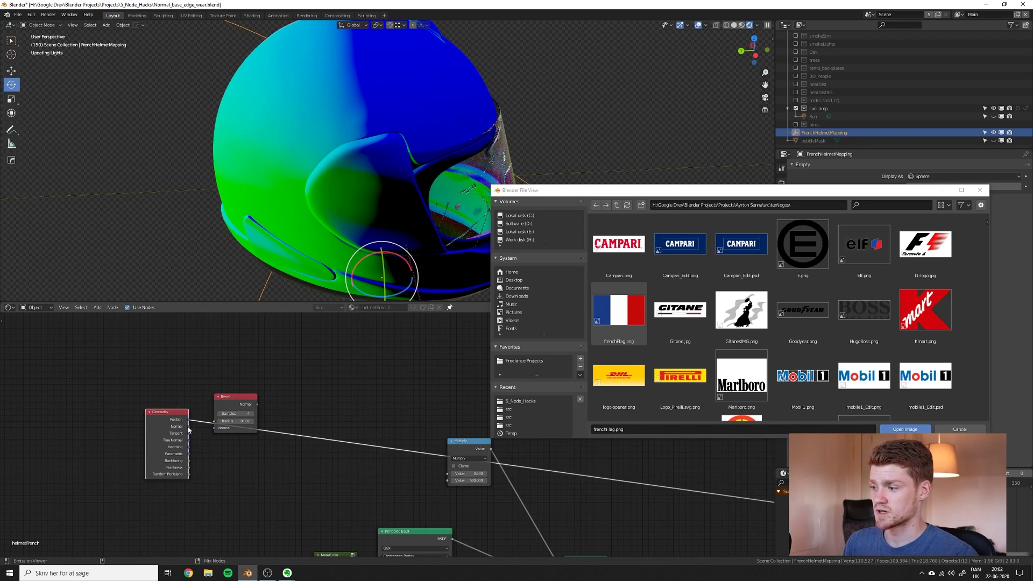
pyautogui.scroll(4, 325, 164)
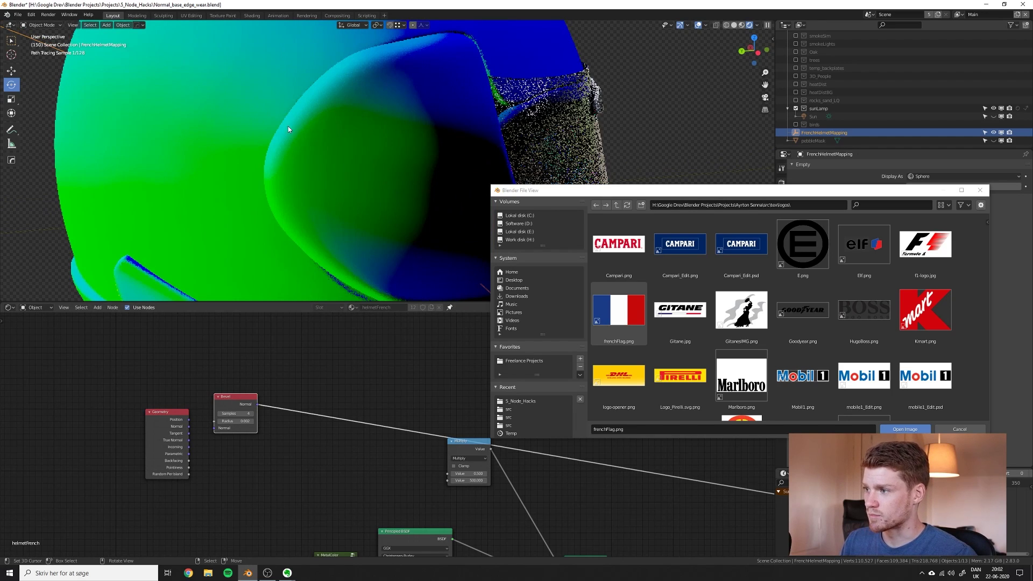
# Combine the Bevel and Geometry normals in a MixRGB node set to Difference with factor 1.0, and preview it.
pyautogui.hotkey('shift', 'a')
pyautogui.write('mix')
pyautogui.press('Return')
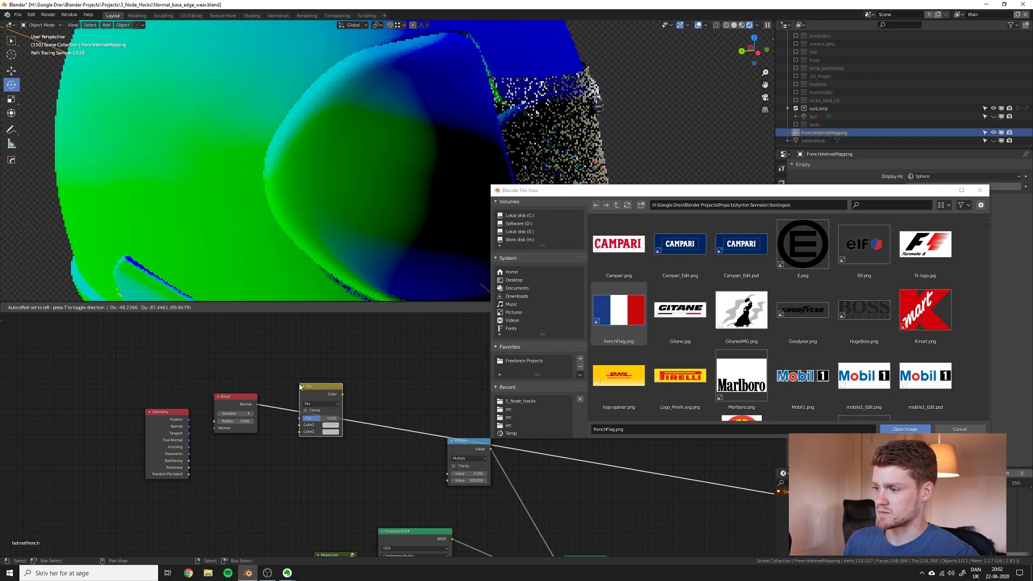
pyautogui.click(315, 408)
pyautogui.click(315, 406)
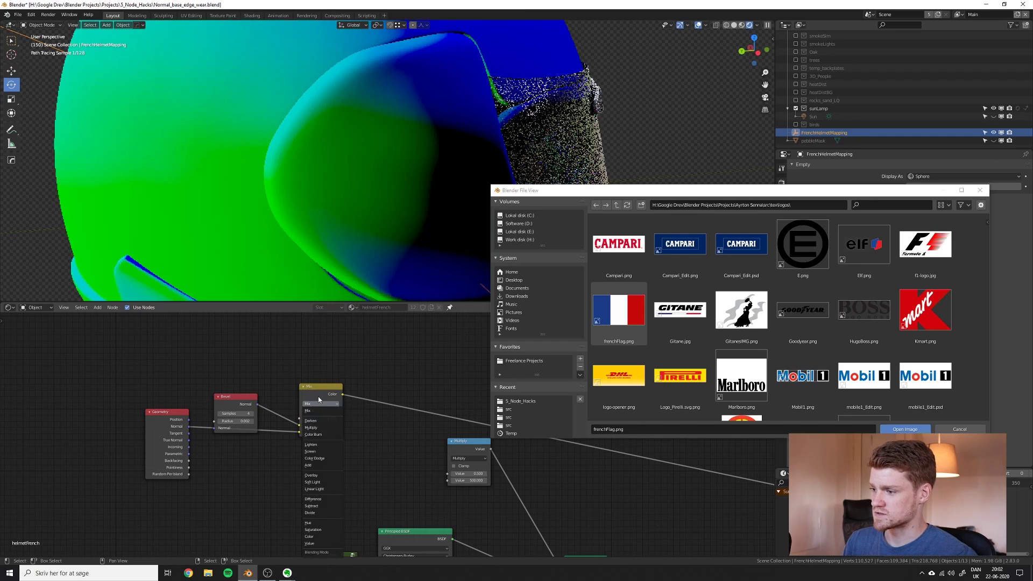
pyautogui.click(326, 501)
pyautogui.moveTo(321, 395); pyautogui.dragTo(325, 415)
pyautogui.moveTo(362, 113); pyautogui.dragTo(348, 105, button='middle')
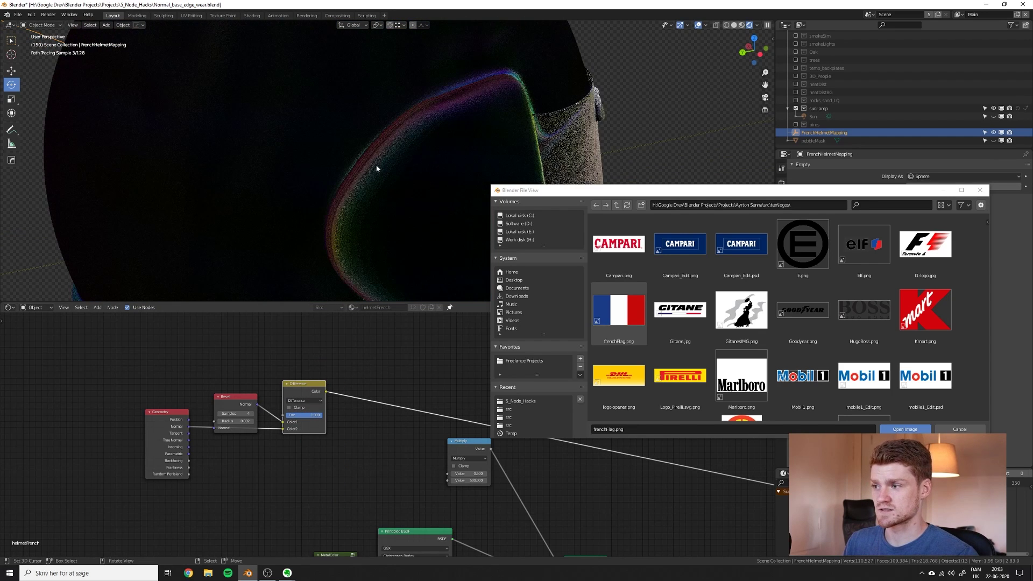
# Place the Geometry node beneath the Bevel node and shift the Bevel, Geometry and Difference nodes to make room.
pyautogui.moveTo(178, 419); pyautogui.dragTo(245, 447)
pyautogui.press('b')
pyautogui.moveTo(218, 402); pyautogui.dragTo(315, 475)
pyautogui.press('g')
pyautogui.click(229, 467)
# Insert a ColorRamp after the Difference node and move its white stop to 0.473.
pyautogui.hotkey('shift', 'a')
pyautogui.write('scol')
pyautogui.click(294, 382)
pyautogui.click(288, 376)
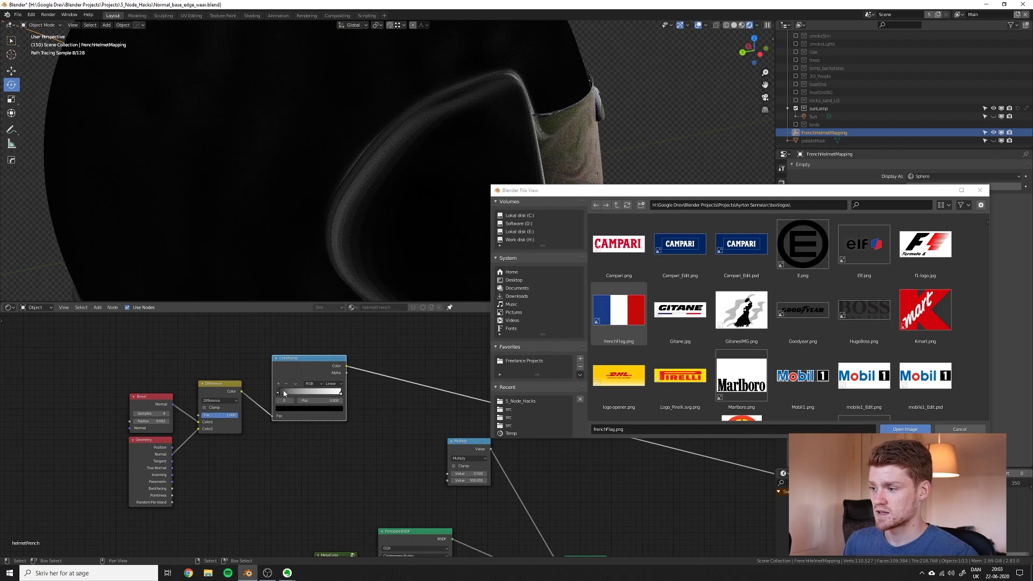
# Enlarge the Bevel node's radius, trying 0.01 and settling on 0.005.
pyautogui.click(197, 421)
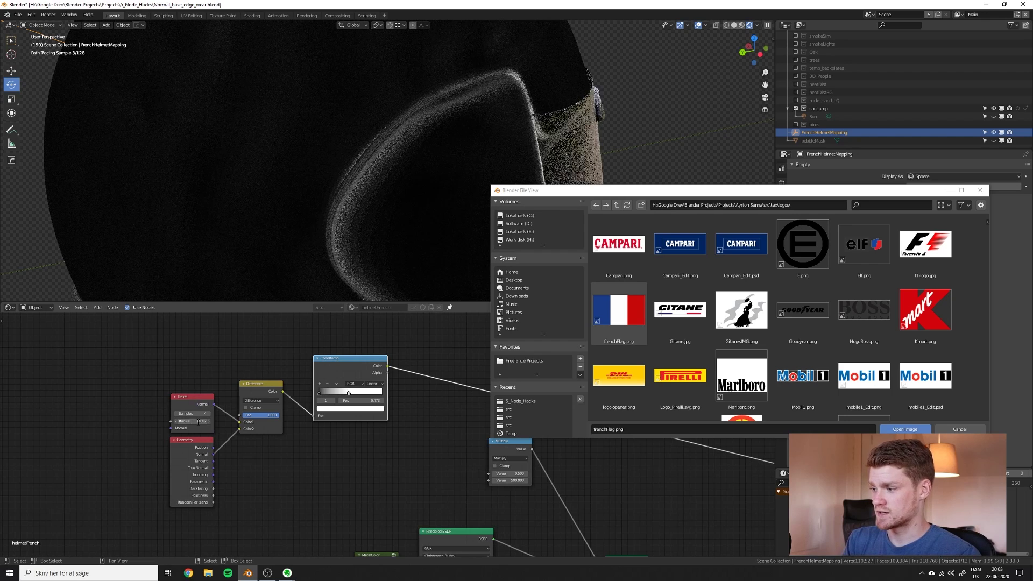
pyautogui.write('0.00')
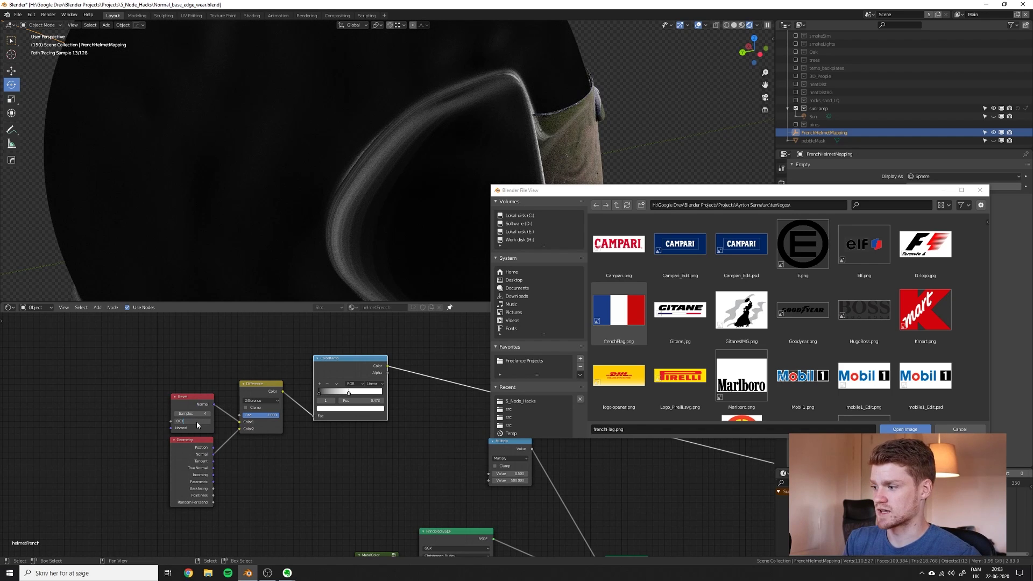
pyautogui.write('0.01')
pyautogui.press('Return')
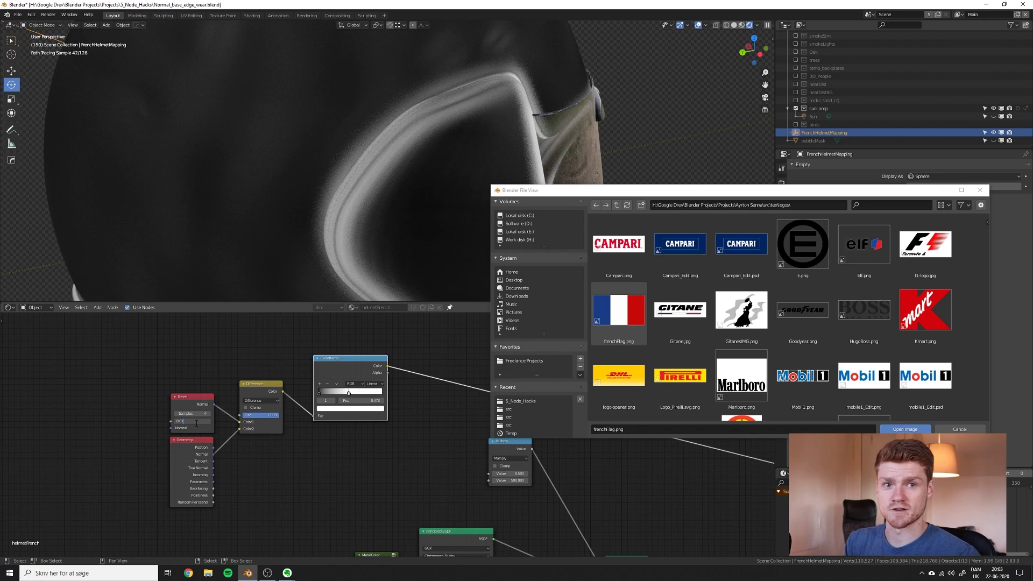
pyautogui.press('Return')
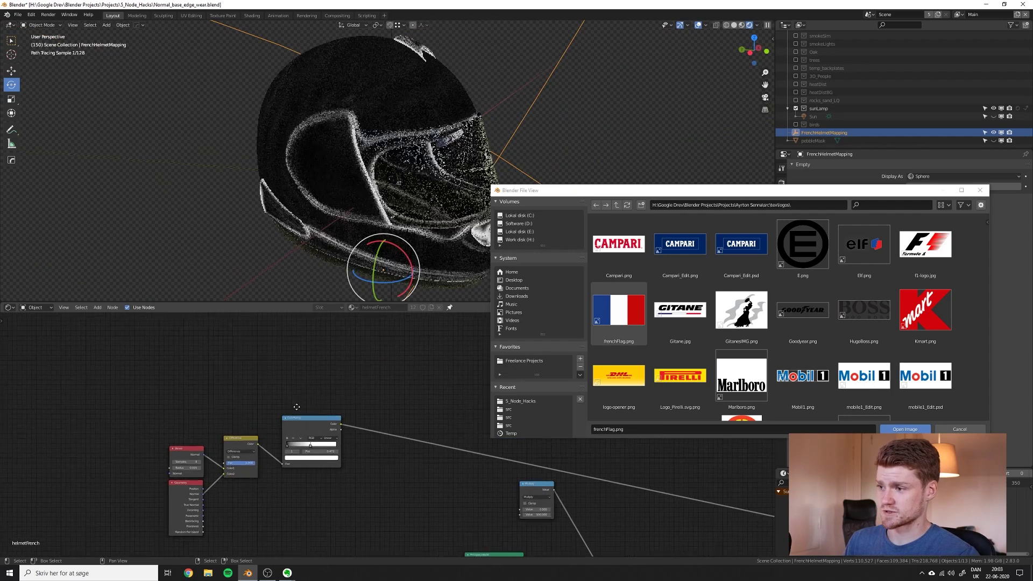
# Add an Image Texture node above the ColorRamp, load tedmadsc_4K_Roughness.jpg into it and preview it on the helmet.
pyautogui.moveTo(296, 406); pyautogui.dragTo(342, 432, button='middle')
pyautogui.hotkey('shift', 'a')
pyautogui.click(331, 373)
pyautogui.write('ima')
pyautogui.click(351, 387)
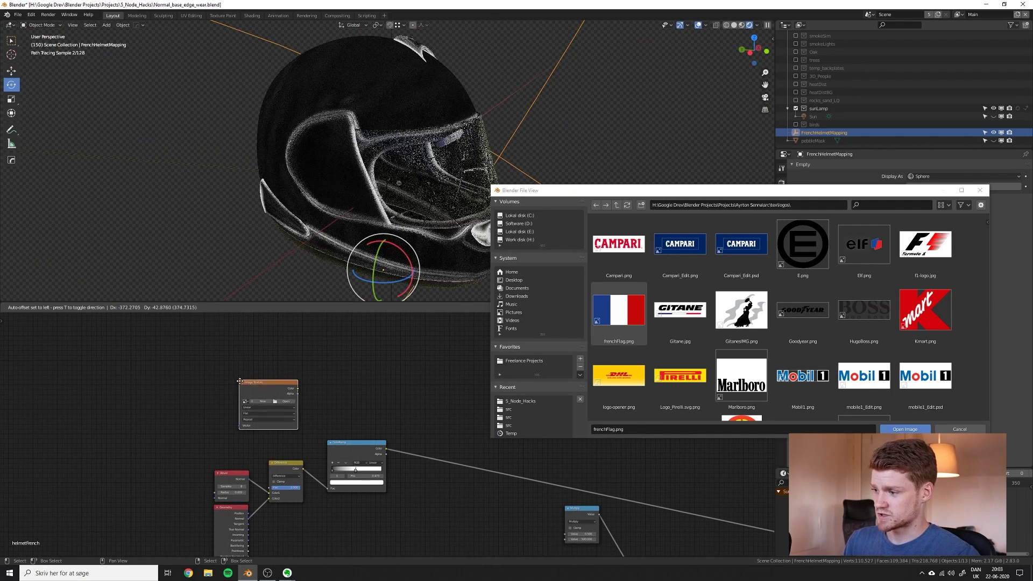
pyautogui.click(265, 397)
pyautogui.click(266, 397)
pyautogui.scroll(2, 258, 426)
pyautogui.click(257, 440)
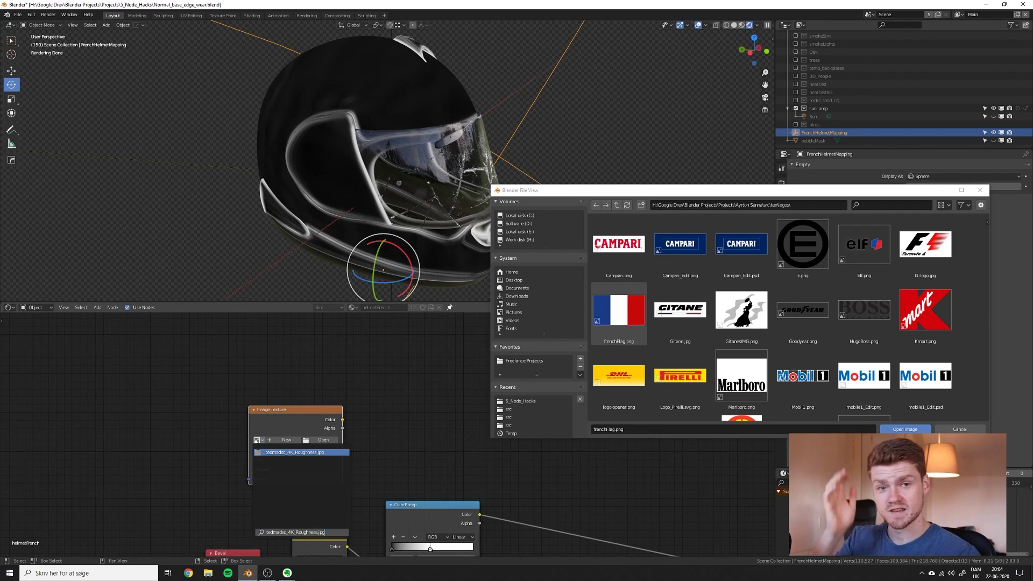
pyautogui.press('Return')
pyautogui.keyDown('ctrl'); pyautogui.keyDown('shift'); pyautogui.click(300, 428); pyautogui.keyUp('shift'); pyautogui.keyUp('ctrl')
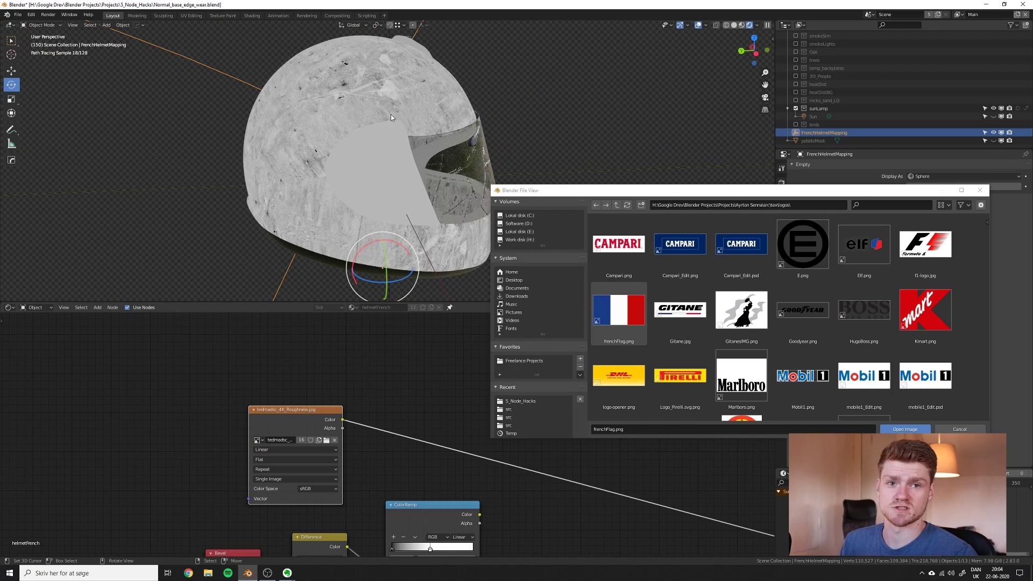
# Add Texture Coordinate and Mapping nodes to the roughness image and set the mapping scale to 0.5 on all axes.
pyautogui.moveTo(396, 117); pyautogui.dragTo(392, 118, button='middle')
pyautogui.hotkey('ctrl', 't')
pyautogui.moveTo(212, 438); pyautogui.dragTo(353, 396, button='middle')
pyautogui.scroll(1, 345, 409)
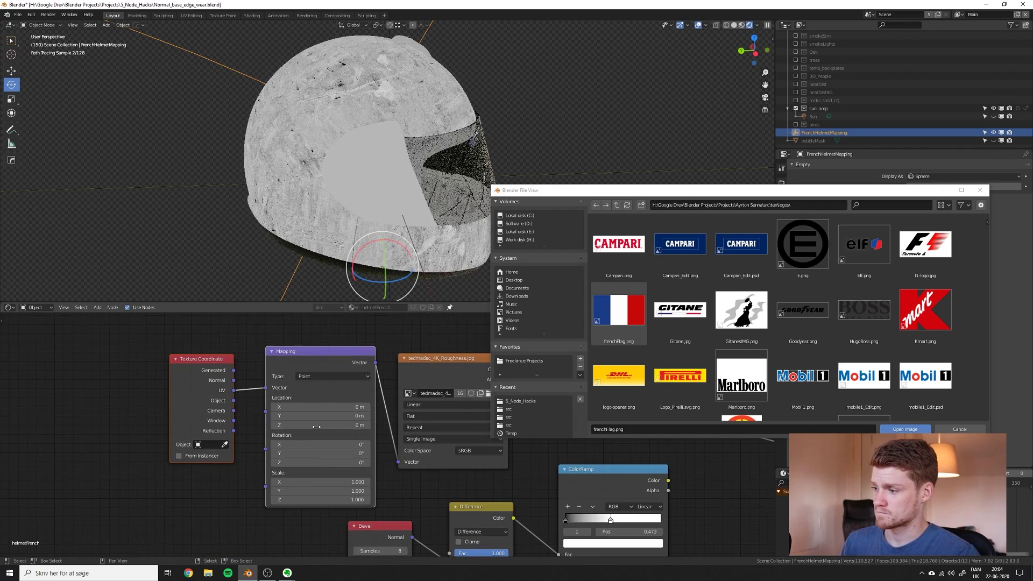
pyautogui.moveTo(334, 482); pyautogui.dragTo(335, 500)
pyautogui.write('.5')
pyautogui.press('Return')
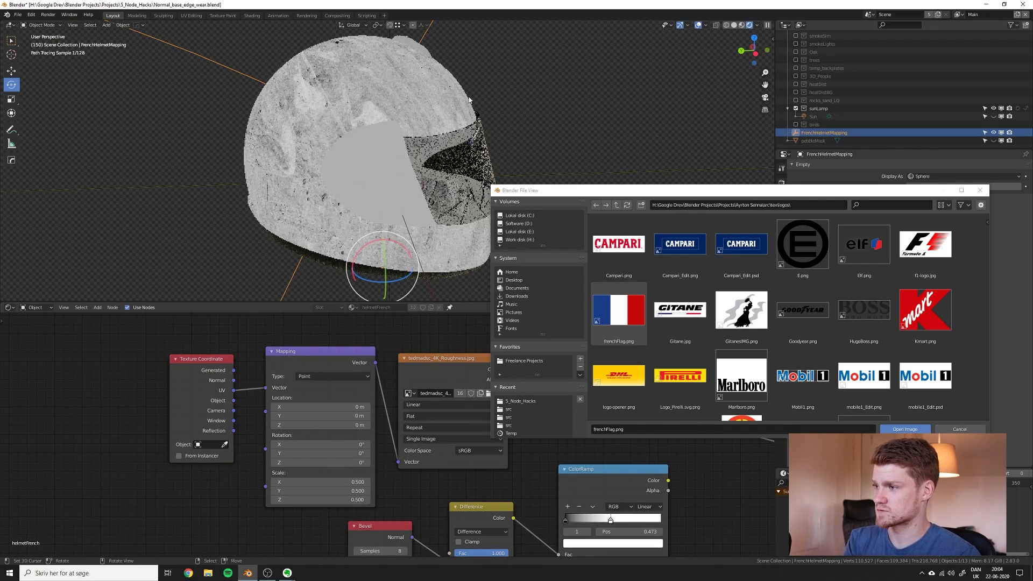
# Mix the roughness image with the ColorRamp in a MixRGB node set to Multiply with factor 1.0, and preview it.
pyautogui.moveTo(473, 101); pyautogui.dragTo(403, 105, button='middle')
pyautogui.scroll(-3, 473, 446)
pyautogui.moveTo(484, 446); pyautogui.dragTo(328, 433, button='middle')
pyautogui.keyDown('ctrl'); pyautogui.keyDown('shift'); pyautogui.moveTo(299, 368); pyautogui.dragTo(434, 438, button='right'); pyautogui.keyUp('shift'); pyautogui.keyUp('ctrl')
pyautogui.press('h')
pyautogui.moveTo(484, 438); pyautogui.dragTo(413, 435, button='middle')
pyautogui.click(420, 422)
pyautogui.click(423, 395)
pyautogui.moveTo(422, 437); pyautogui.dragTo(446, 436)
pyautogui.moveTo(296, 160); pyautogui.dragTo(378, 158, button='middle')
pyautogui.scroll(4, 345, 137)
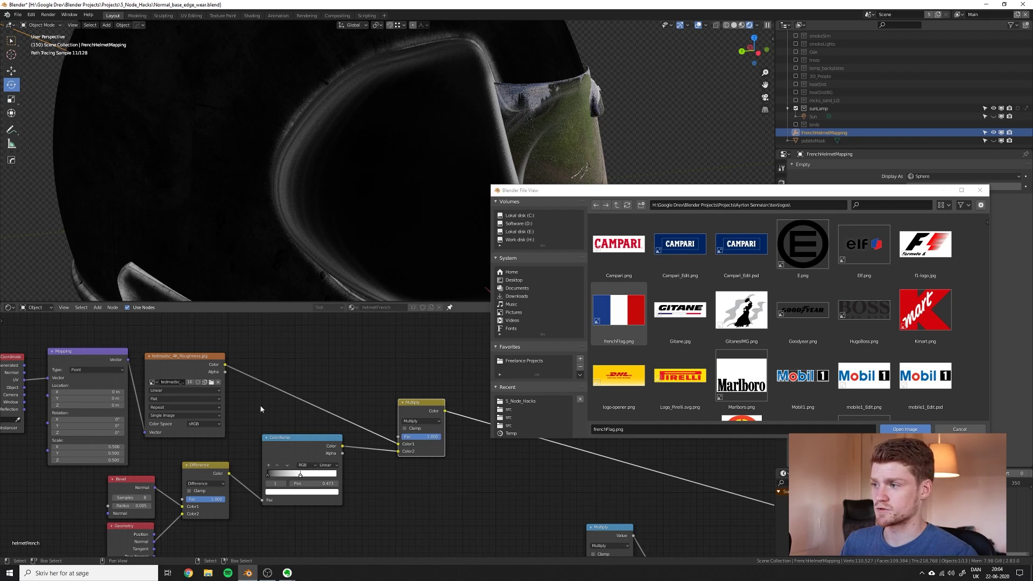
# Insert a Bright/Contrast node after the roughness image, set its contrast to 1.5 and preview its output.
pyautogui.moveTo(253, 427); pyautogui.dragTo(311, 451, button='middle')
pyautogui.hotkey('shift', 'a')
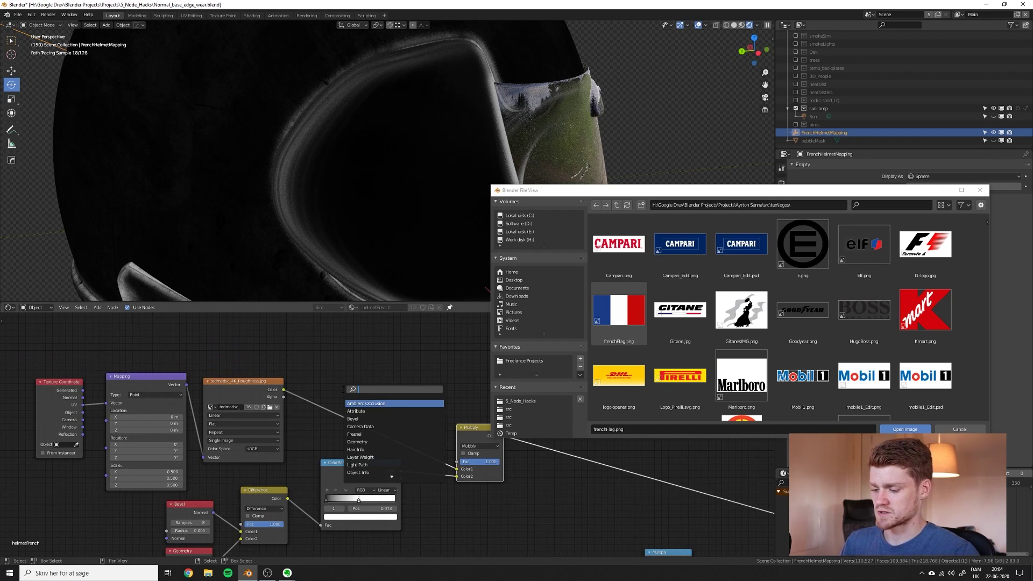
pyautogui.write('con')
pyautogui.press('Return')
pyautogui.click(336, 399)
pyautogui.click(359, 432)
pyautogui.press('BackSpace')
pyautogui.press('BackSpace')
pyautogui.press('BackSpace')
pyautogui.write('1.5')
pyautogui.press('Return')
pyautogui.keyDown('ctrl'); pyautogui.keyDown('shift'); pyautogui.click(273, 392); pyautogui.keyUp('shift'); pyautogui.keyUp('ctrl')
pyautogui.keyDown('ctrl'); pyautogui.keyDown('shift'); pyautogui.click(349, 413); pyautogui.keyUp('shift'); pyautogui.keyUp('ctrl')
pyautogui.moveTo(200, 389); pyautogui.dragTo(308, 404, button='middle')
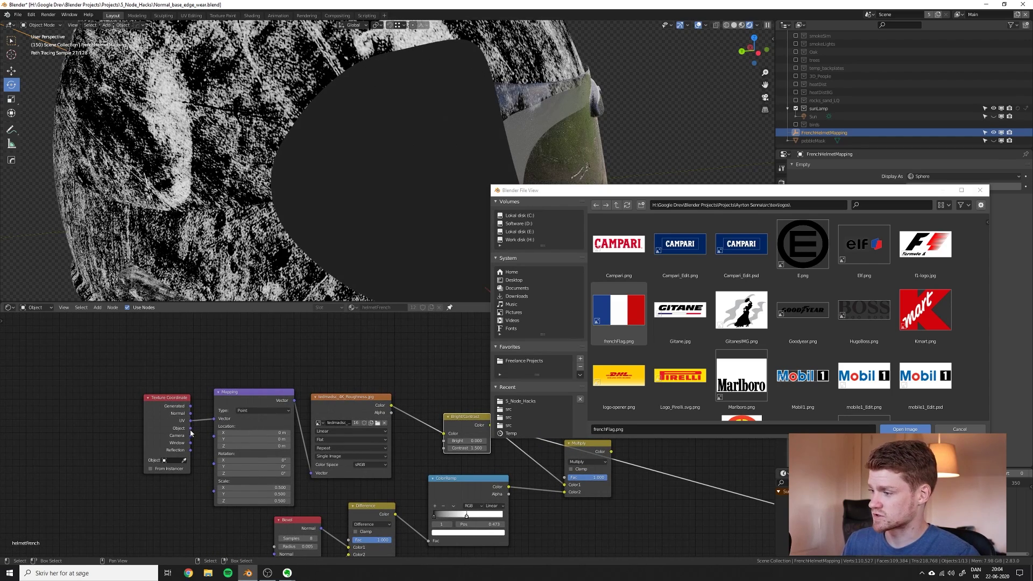
# Feed the Mapping node with Object coordinates and switch the roughness image to Box projection.
pyautogui.moveTo(191, 429); pyautogui.dragTo(214, 419)
pyautogui.click(351, 439)
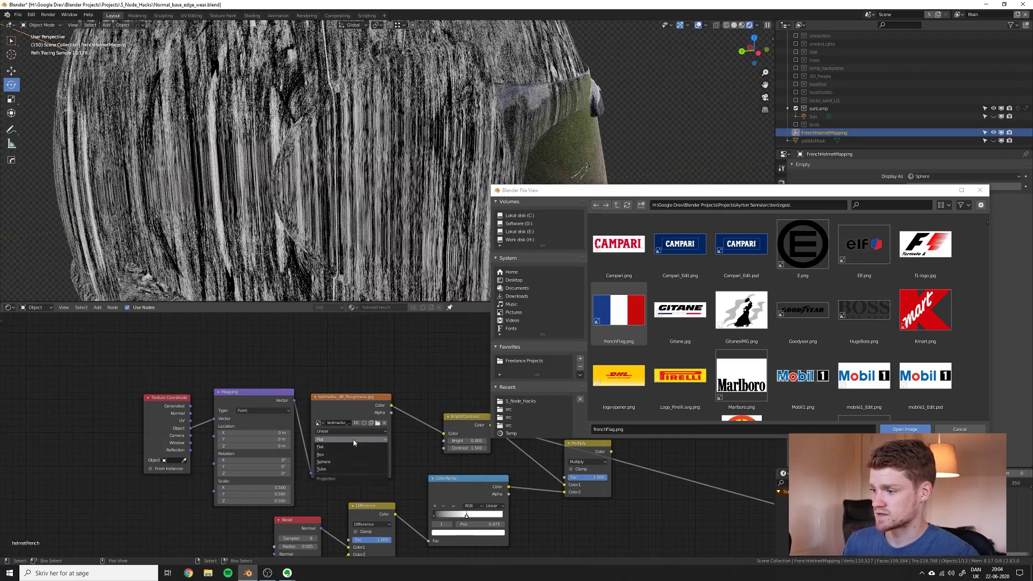
pyautogui.click(353, 455)
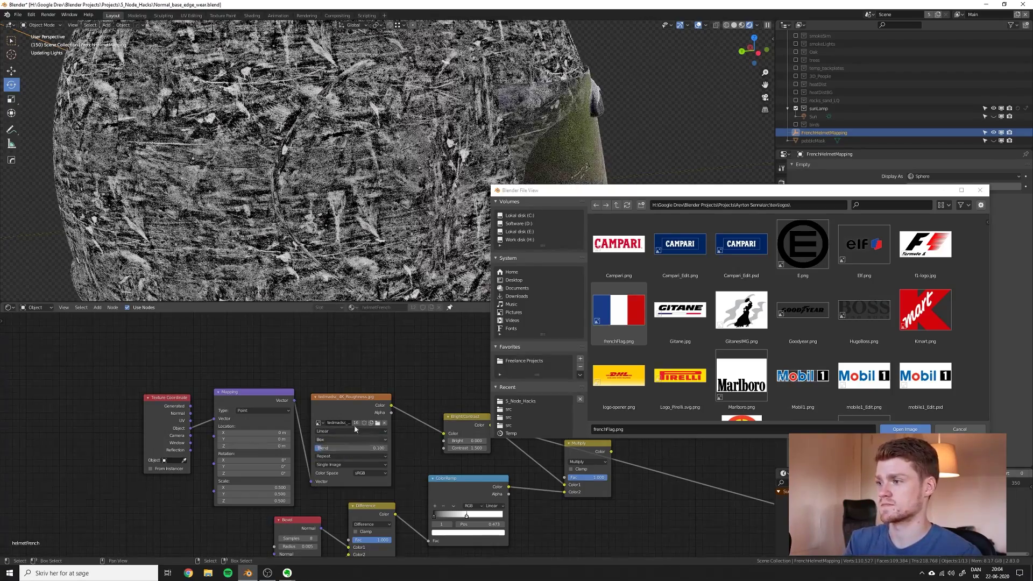
# Set the mapping scale to 0.1 on all axes and preview the Multiply mix on the helmet.
pyautogui.moveTo(254, 487); pyautogui.dragTo(253, 500)
pyautogui.write('.1')
pyautogui.press('Return')
pyautogui.scroll(-5, 377, 215)
pyautogui.moveTo(377, 215); pyautogui.dragTo(301, 215, button='middle')
pyautogui.scroll(-2, 387, 442)
pyautogui.moveTo(549, 468); pyautogui.dragTo(487, 480, button='middle')
pyautogui.keyDown('ctrl'); pyautogui.keyDown('shift'); pyautogui.click(487, 483); pyautogui.keyUp('shift'); pyautogui.keyUp('ctrl')
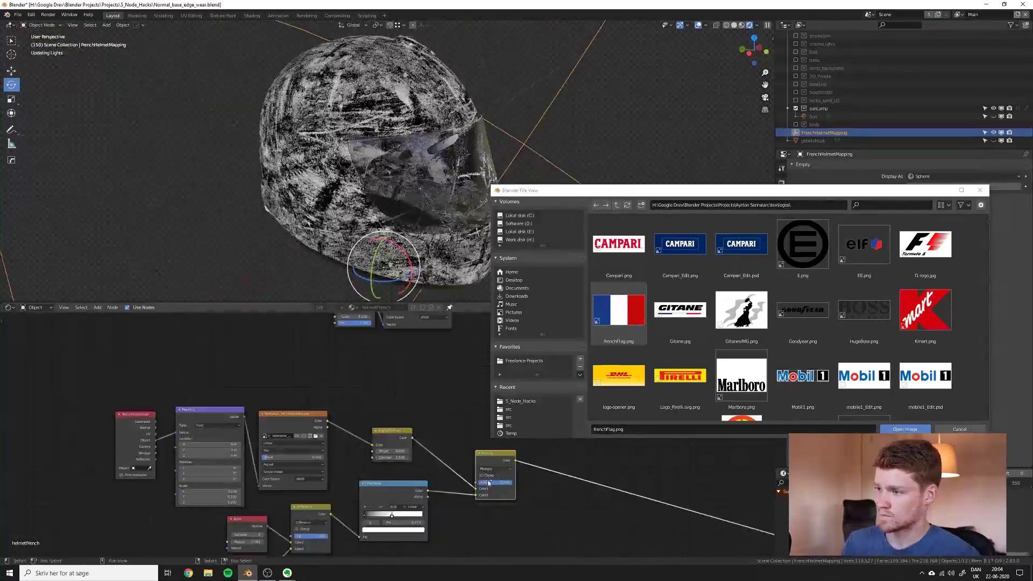
pyautogui.scroll(6, 313, 153)
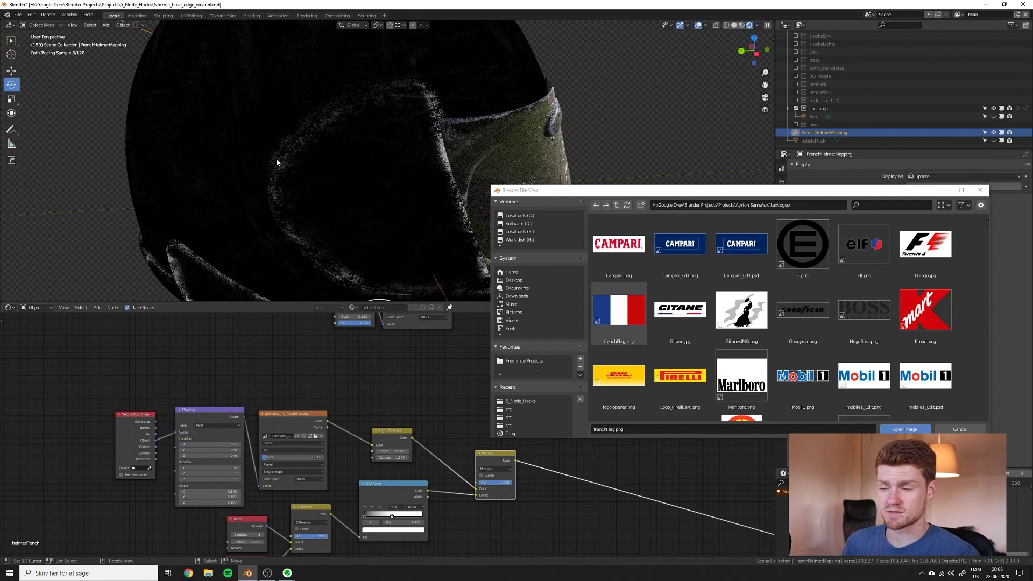
# Set the Bevel node's radius to 0.01.
pyautogui.moveTo(265, 538); pyautogui.dragTo(302, 481, button='middle')
pyautogui.scroll(5, 303, 480)
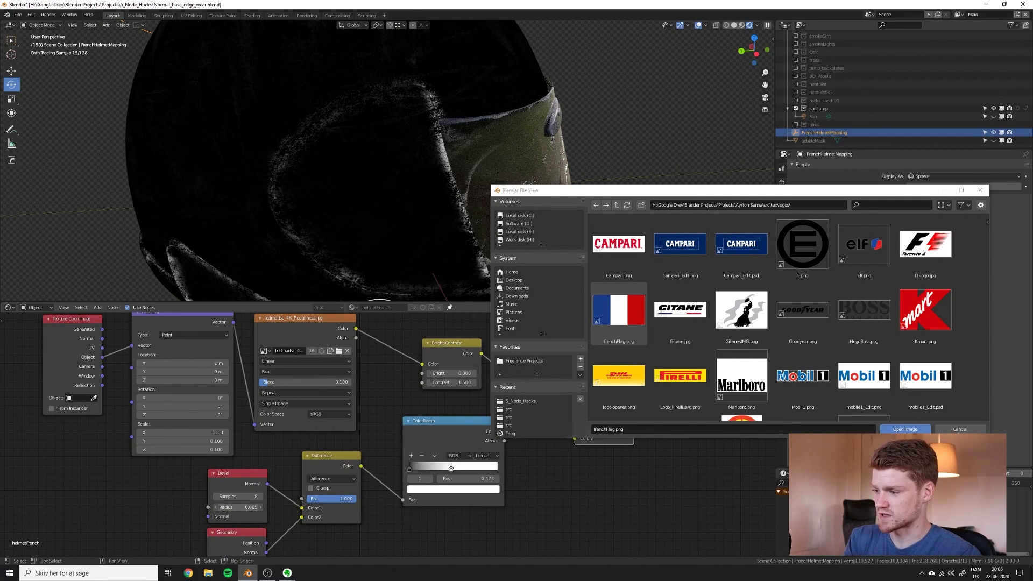
pyautogui.click(248, 507)
pyautogui.write('.01')
pyautogui.press('Return')
pyautogui.scroll(-2, 336, 469)
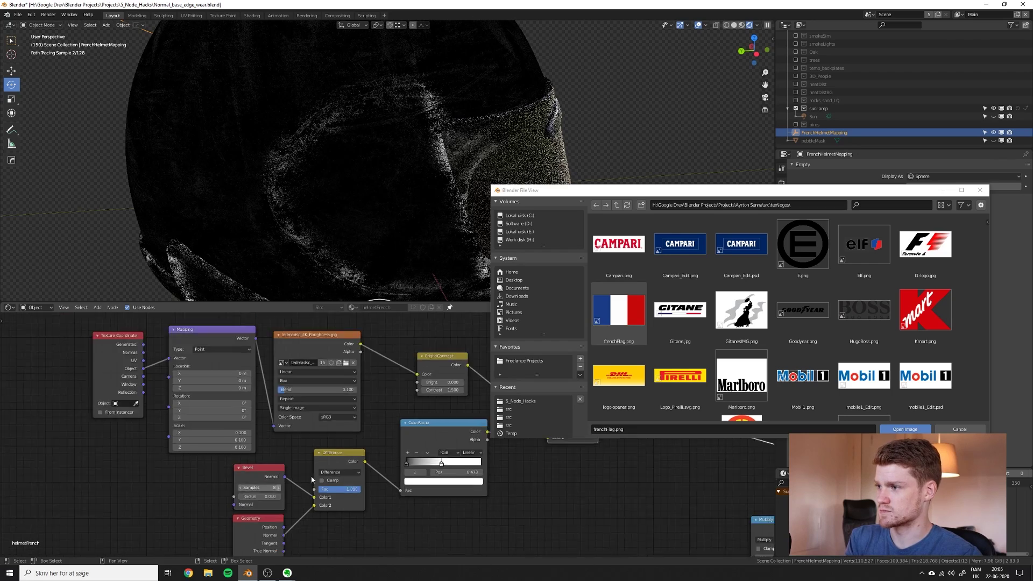
# Connect the Multiply mix color to the Math Multiply node that drives the Mix Shader factor, and preview the Mix Shader.
pyautogui.scroll(-2, 336, 467)
pyautogui.moveTo(514, 446); pyautogui.dragTo(344, 392, button='middle')
pyautogui.scroll(2, 403, 448)
pyautogui.hotkey('shift', 'a')
pyautogui.scroll(-2, 411, 450)
pyautogui.scroll(1, 323, 371)
pyautogui.moveTo(311, 358); pyautogui.dragTo(441, 495)
pyautogui.moveTo(458, 474); pyautogui.dragTo(417, 444, button='middle')
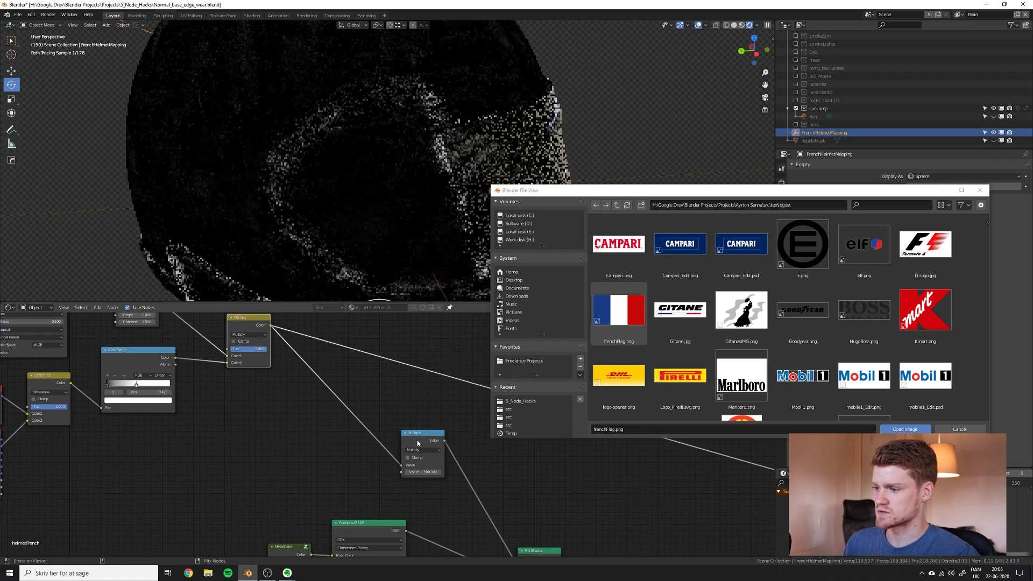
pyautogui.moveTo(521, 556); pyautogui.dragTo(448, 451, button='middle')
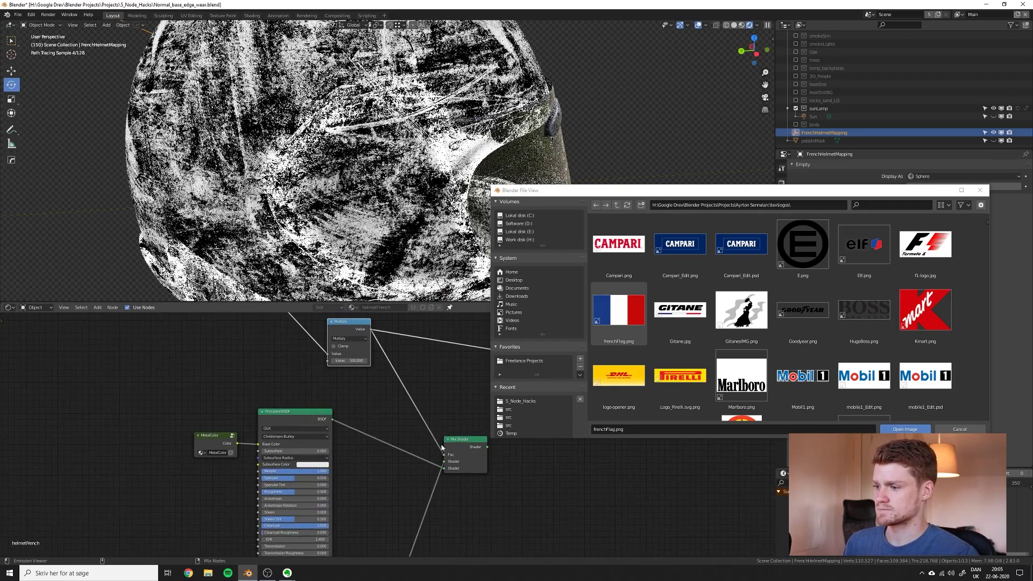
pyautogui.keyDown('ctrl'); pyautogui.keyDown('shift'); pyautogui.click(447, 451); pyautogui.keyUp('shift'); pyautogui.keyUp('ctrl')
# Inspect the worn edges on the helmet and set the Math Multiply node's value to 100.
pyautogui.moveTo(350, 392); pyautogui.dragTo(403, 458, button='middle')
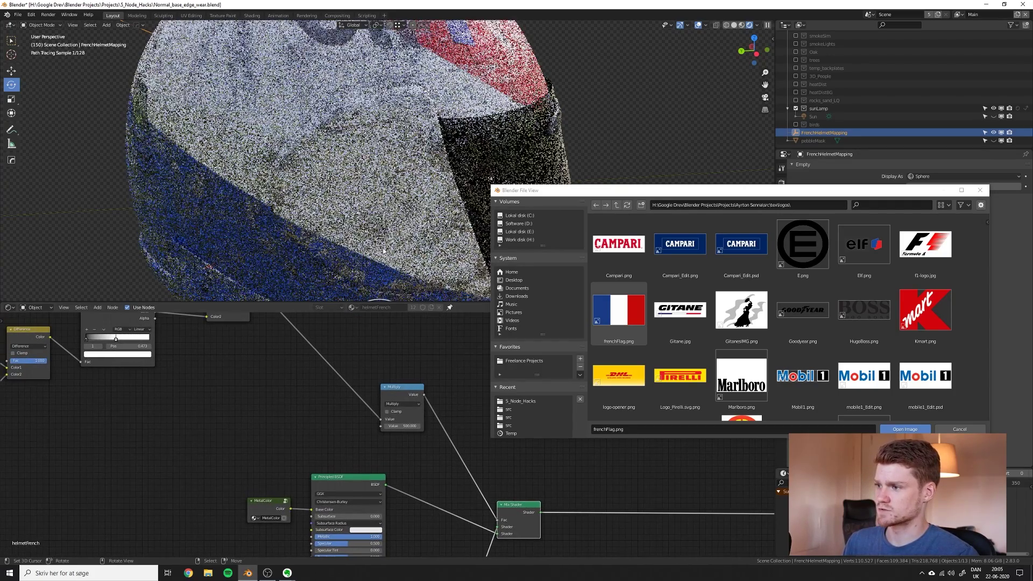
pyautogui.moveTo(378, 221); pyautogui.dragTo(399, 443, button='middle')
pyautogui.moveTo(383, 285); pyautogui.dragTo(317, 189, button='middle')
pyautogui.scroll(-6, 368, 224)
pyautogui.scroll(7, 253, 226)
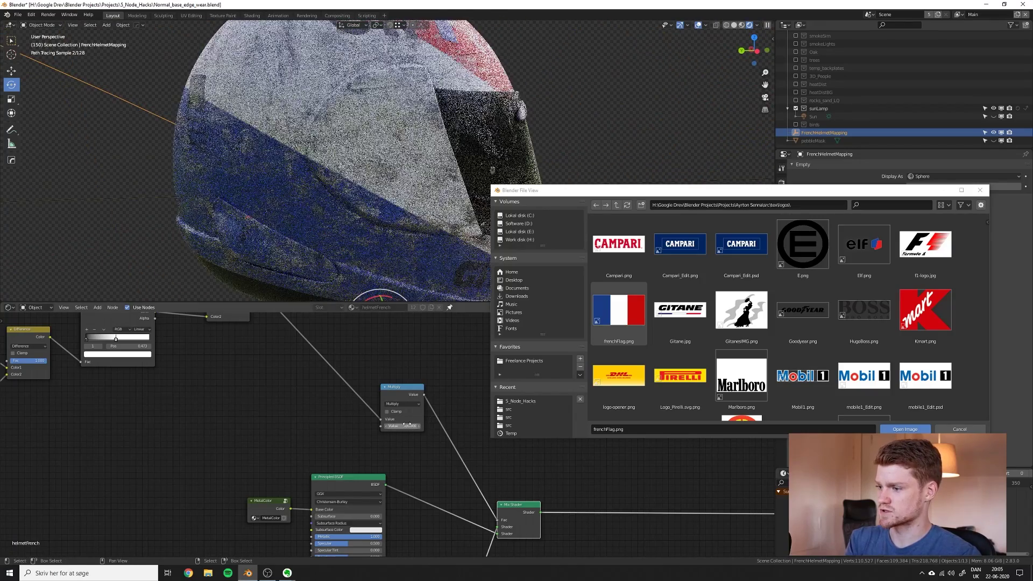
pyautogui.click(408, 426)
pyautogui.write('100')
pyautogui.press('Return')
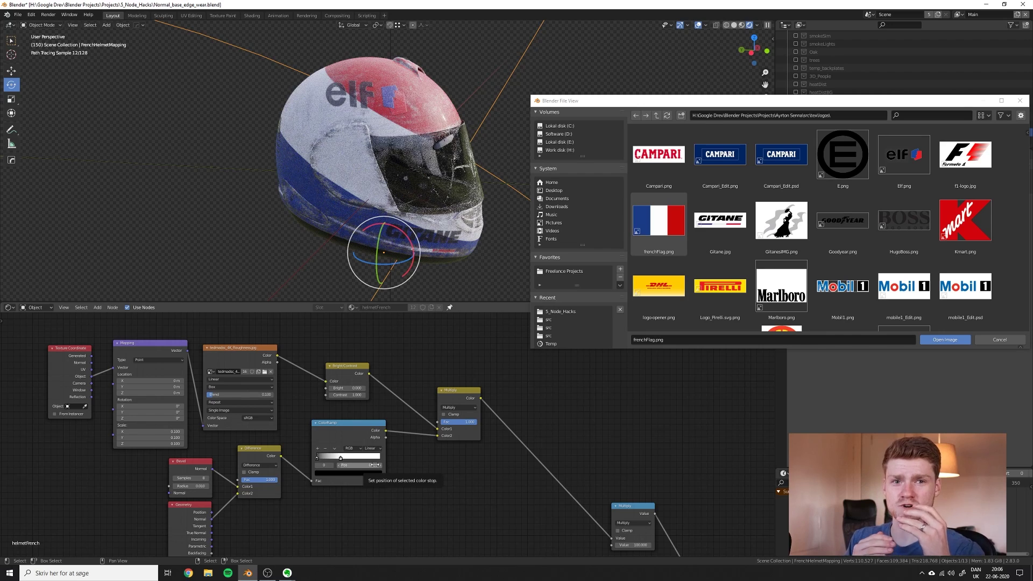
# Preview the ColorRamp, the Multiply mix and the Mix Shader in turn, ending on the Mix Shader.
pyautogui.click(360, 475)
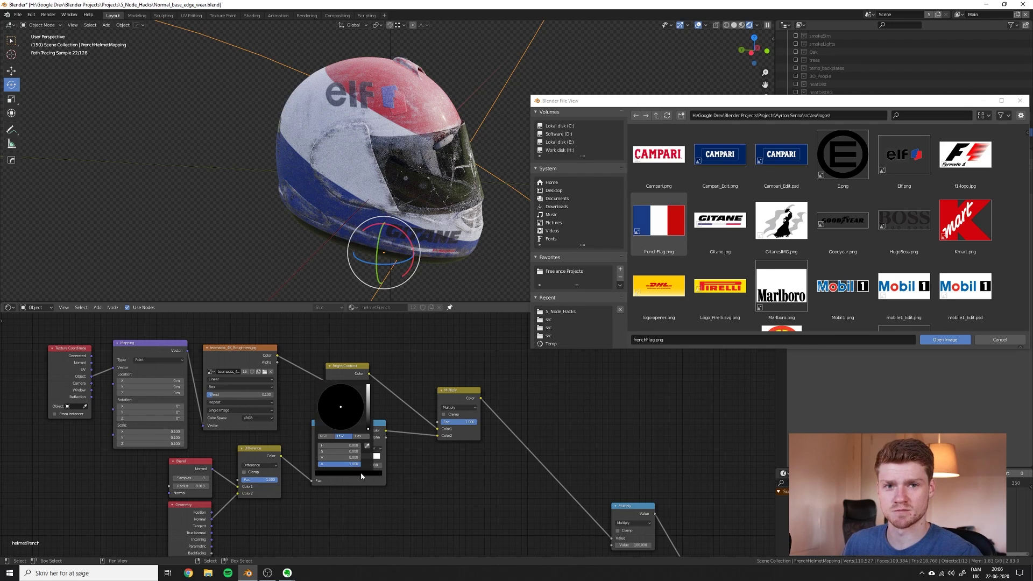
pyautogui.keyDown('shift'); pyautogui.moveTo(345, 459); pyautogui.dragTo(354, 458); pyautogui.keyUp('shift')
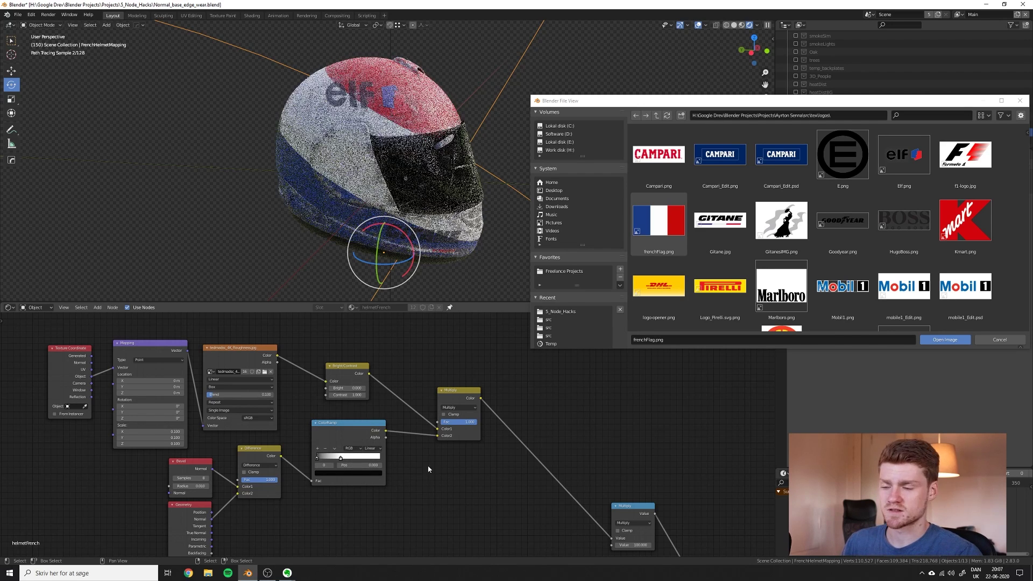
pyautogui.keyDown('ctrl'); pyautogui.keyDown('shift'); pyautogui.click(372, 428); pyautogui.keyUp('shift'); pyautogui.keyUp('ctrl')
pyautogui.keyDown('ctrl'); pyautogui.keyDown('shift'); pyautogui.click(460, 399); pyautogui.keyUp('shift'); pyautogui.keyUp('ctrl')
pyautogui.moveTo(645, 519); pyautogui.dragTo(441, 401, button='middle')
pyautogui.keyDown('ctrl'); pyautogui.keyDown('shift'); pyautogui.click(532, 507); pyautogui.keyUp('shift'); pyautogui.keyUp('ctrl')
pyautogui.moveTo(468, 452); pyautogui.dragTo(618, 529, button='middle')
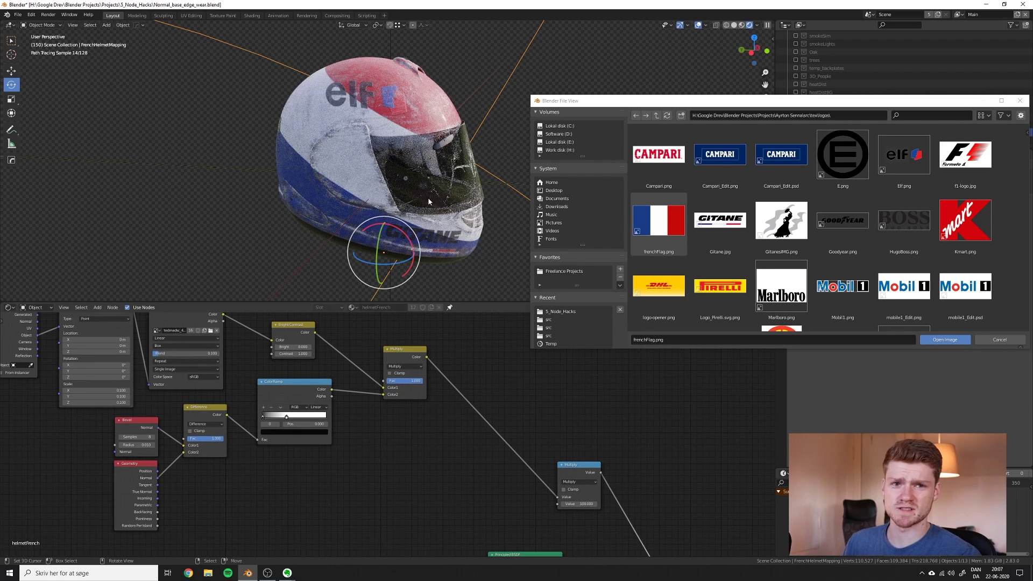
# Preview the raw Pointiness output of the Geometry node on the helmet.
pyautogui.scroll(-5, 328, 463)
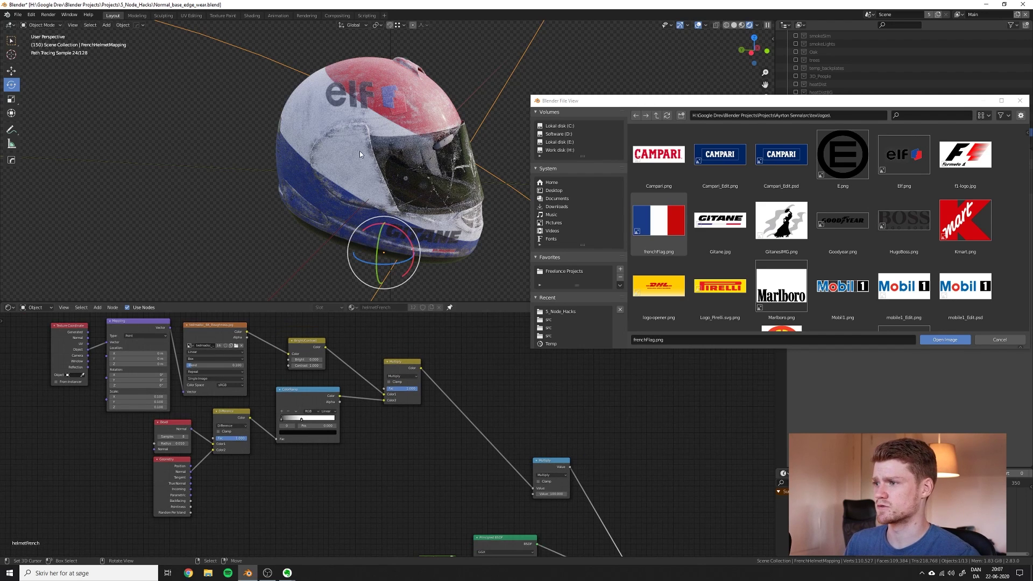
pyautogui.keyDown('ctrl'); pyautogui.moveTo(328, 464); pyautogui.dragTo(341, 438, button='middle'); pyautogui.keyUp('ctrl')
pyautogui.press('b')
pyautogui.moveTo(323, 409); pyautogui.dragTo(537, 465)
pyautogui.keyDown('ctrl'); pyautogui.moveTo(537, 465); pyautogui.dragTo(490, 486, button='middle'); pyautogui.keyUp('ctrl')
pyautogui.moveTo(490, 486); pyautogui.dragTo(415, 442, button='middle')
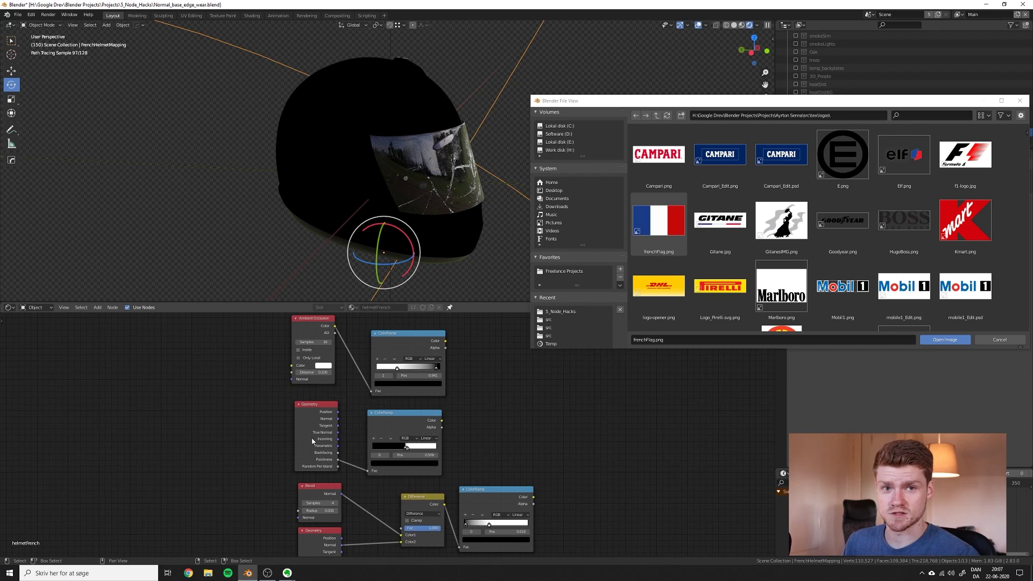
pyautogui.keyDown('ctrl'); pyautogui.keyDown('shift'); pyautogui.click(312, 440); pyautogui.keyUp('shift'); pyautogui.keyUp('ctrl')
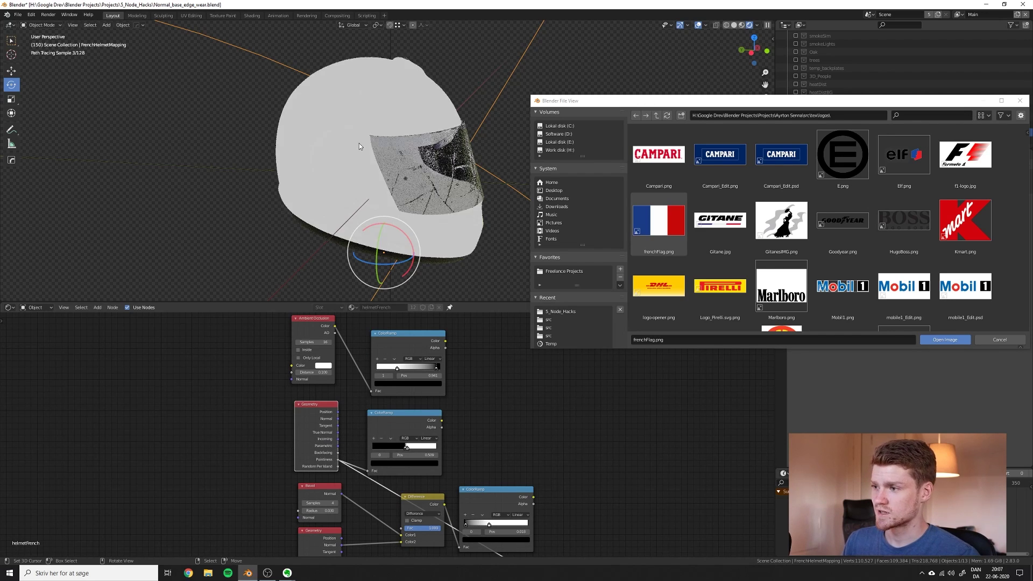
pyautogui.moveTo(359, 146); pyautogui.dragTo(398, 156, button='middle')
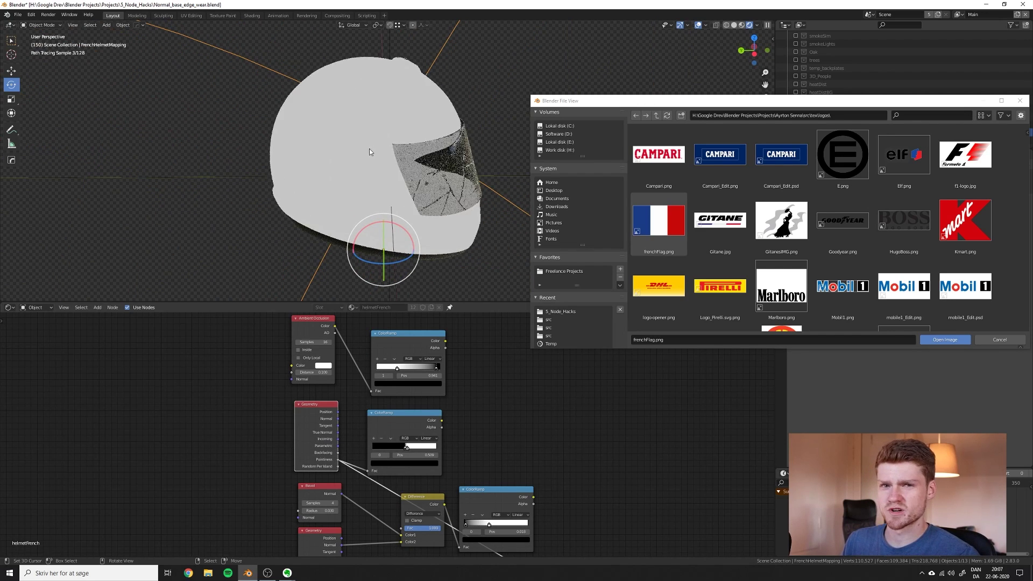
# Preview the ColorRamp driven by Pointiness and inspect the edge mask around the helmet.
pyautogui.keyDown('ctrl'); pyautogui.keyDown('shift'); pyautogui.click(413, 427); pyautogui.keyUp('shift'); pyautogui.keyUp('ctrl')
pyautogui.scroll(3, 390, 439)
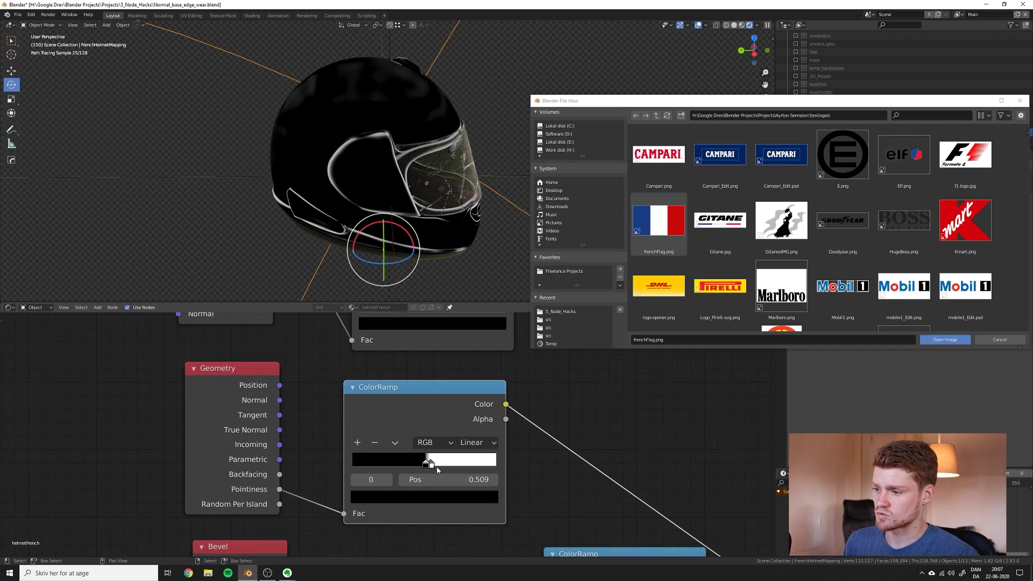
pyautogui.moveTo(409, 172); pyautogui.dragTo(395, 250, button='middle')
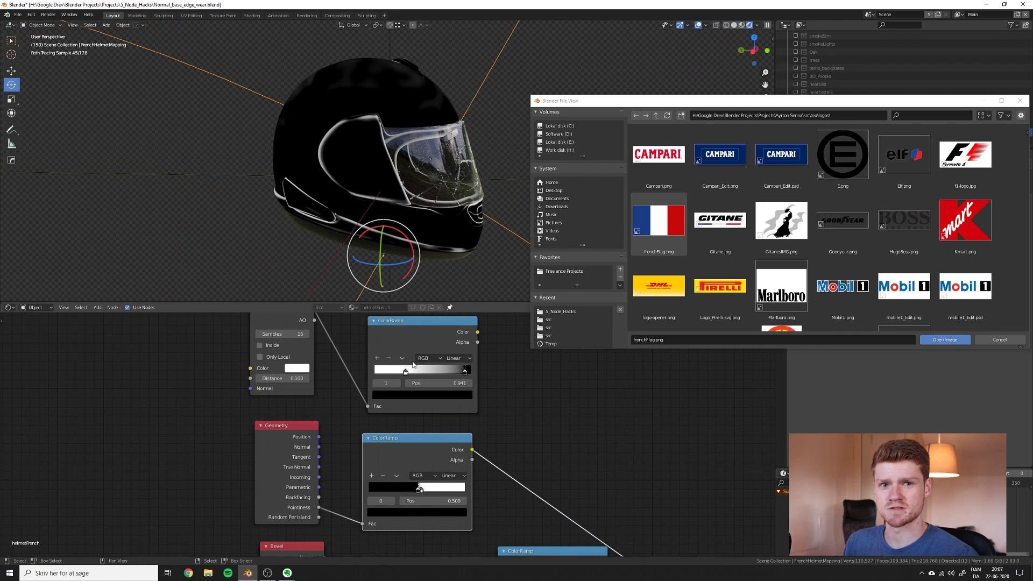
pyautogui.scroll(-4, 409, 378)
pyautogui.moveTo(384, 445); pyautogui.dragTo(383, 339, button='middle')
pyautogui.scroll(2, 327, 436)
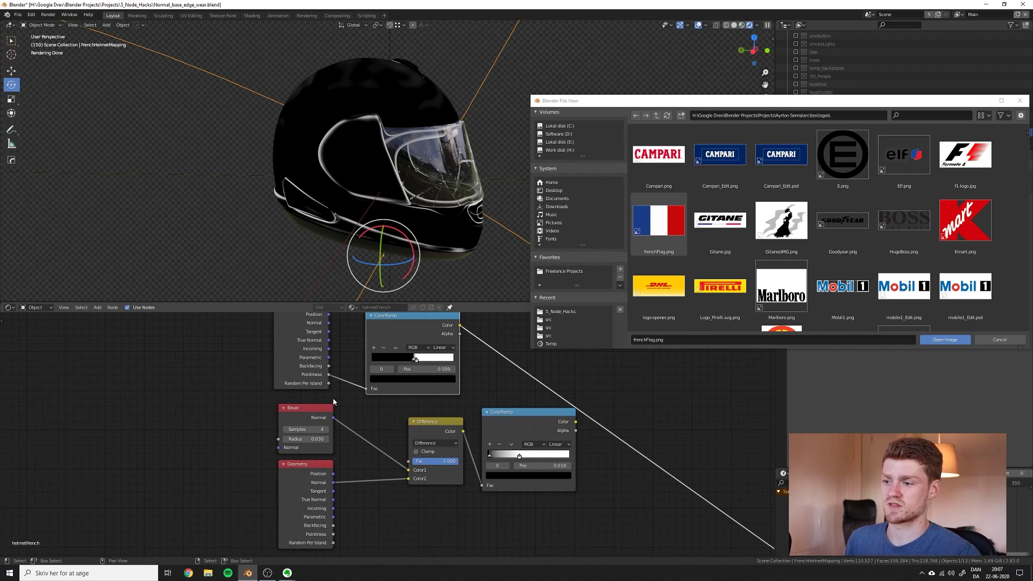
# Preview the Ambient Occlusion node and its ColorRamp on the helmet, and shift the ramp's white stop towards the black one.
pyautogui.keyDown('ctrl'); pyautogui.keyDown('shift'); pyautogui.click(317, 360); pyautogui.keyUp('shift'); pyautogui.keyUp('ctrl')
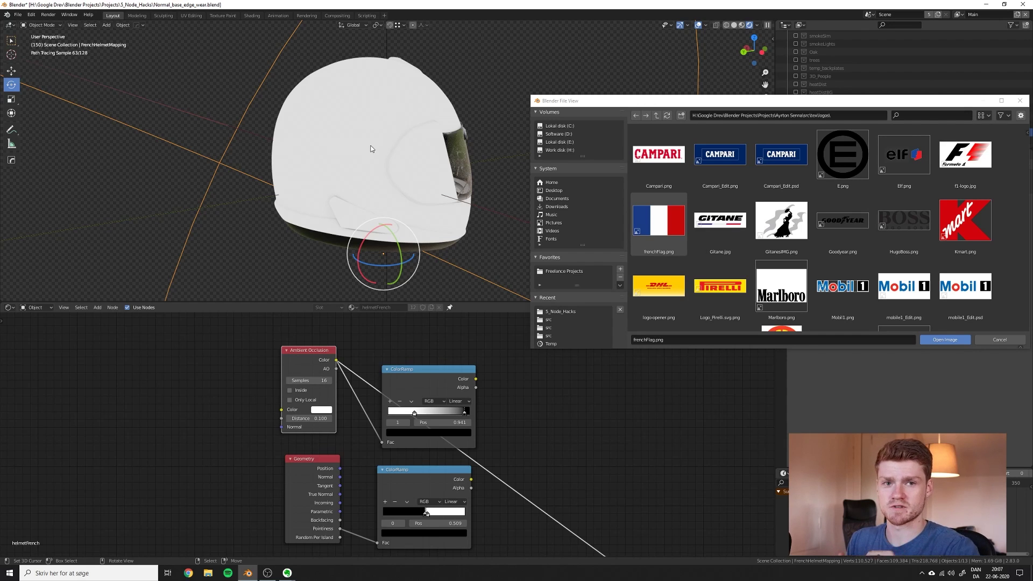
pyautogui.hotkey('ctrl', 'shift')
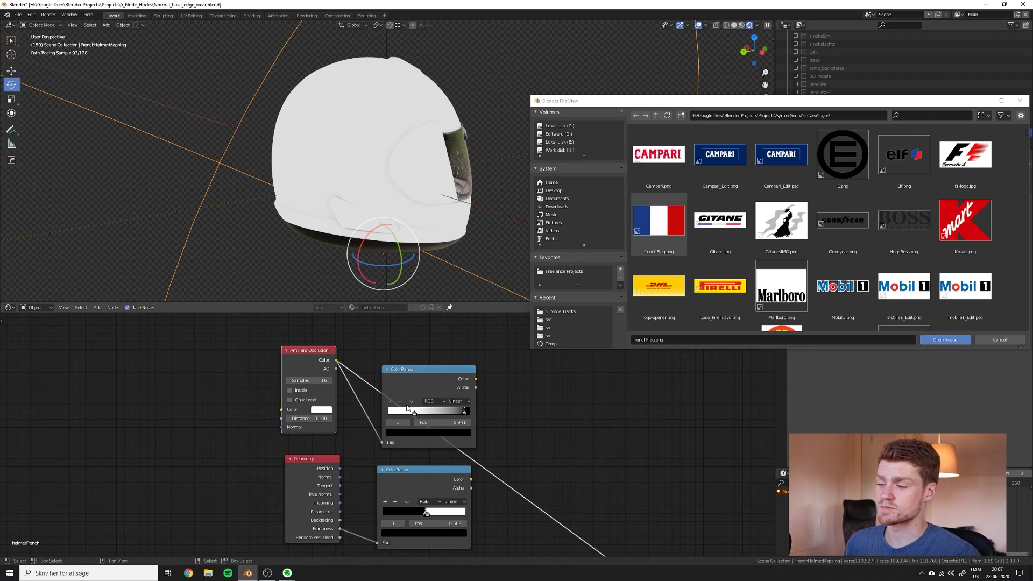
pyautogui.keyDown('ctrl'); pyautogui.keyDown('shift'); pyautogui.click(437, 383); pyautogui.keyUp('shift'); pyautogui.keyUp('ctrl')
pyautogui.moveTo(328, 185); pyautogui.dragTo(359, 192, button='middle')
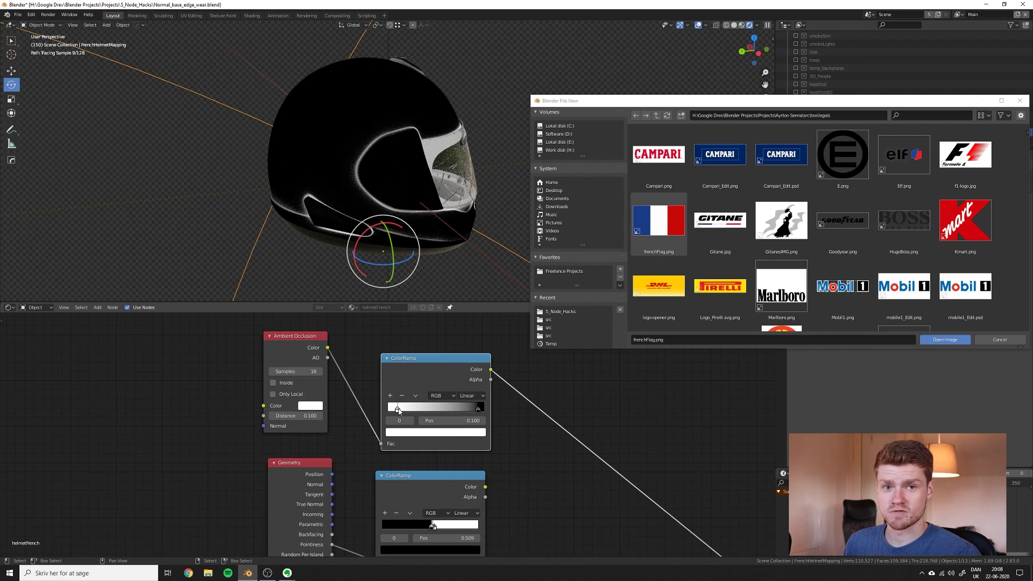
pyautogui.moveTo(399, 410); pyautogui.dragTo(425, 409)
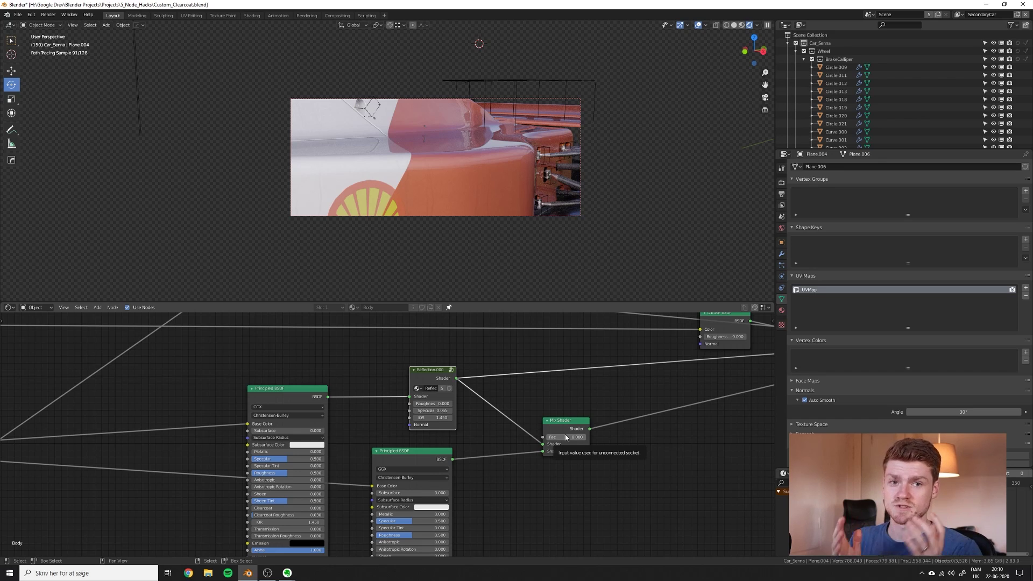
# Compare the two clearcoat shaders on the car body by raising the Mix Shader's Fac to 1.000 and returning it to 0.000.
pyautogui.moveTo(566, 438); pyautogui.dragTo(586, 441)
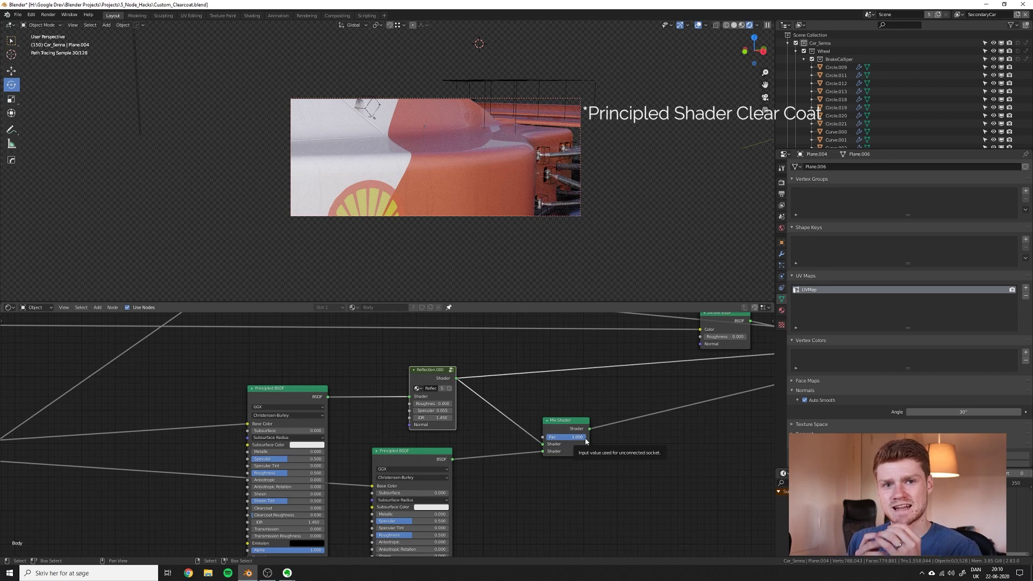
pyautogui.moveTo(585, 438); pyautogui.dragTo(553, 441)
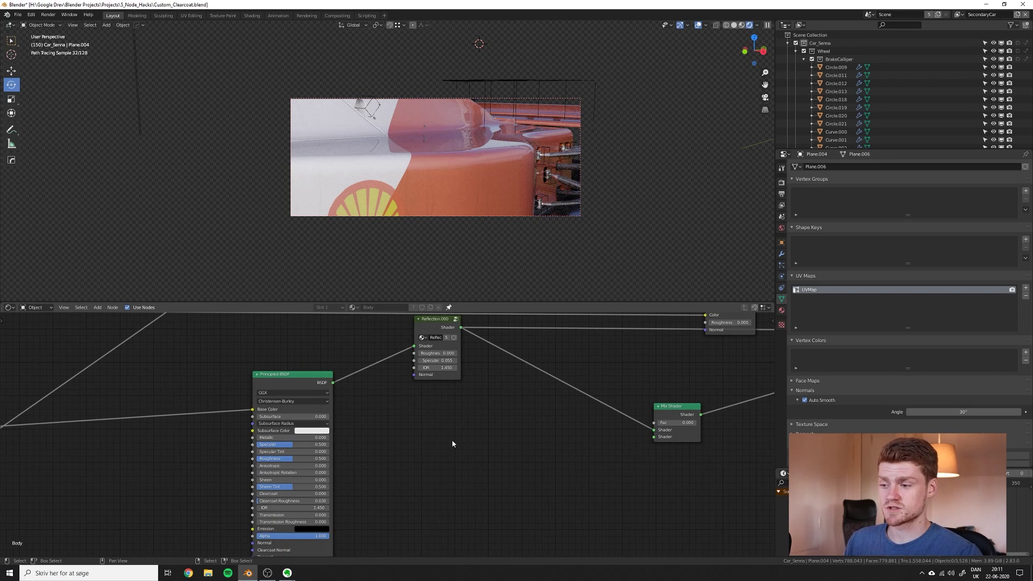
# Add a Glossy BSDF beside the Principled BSDF and set its roughness to 0.002.
pyautogui.hotkey('shift', 'a')
pyautogui.click(452, 444)
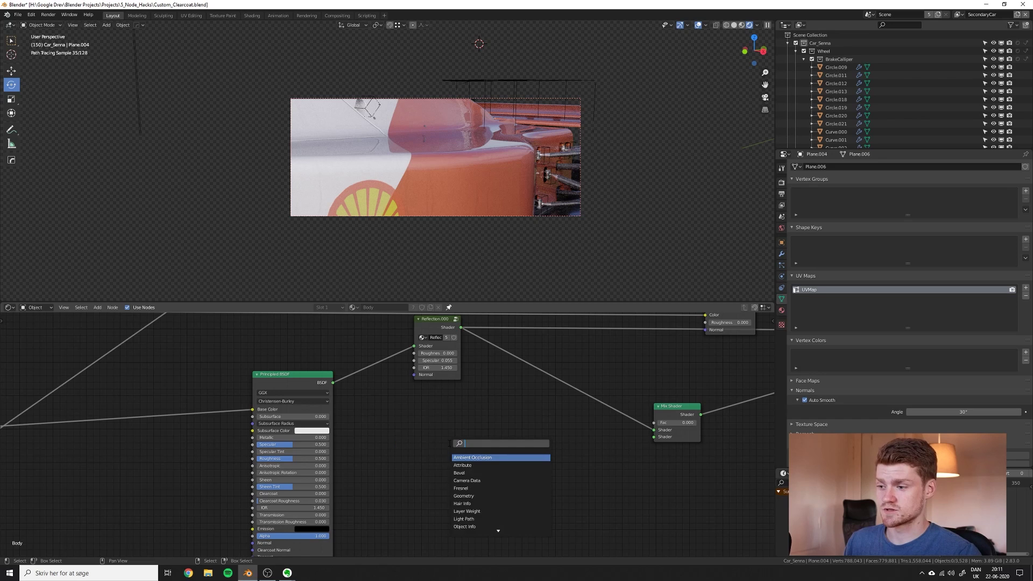
pyautogui.write('glo')
pyautogui.press('Return')
pyautogui.click(474, 483)
pyautogui.doubleClick(474, 481)
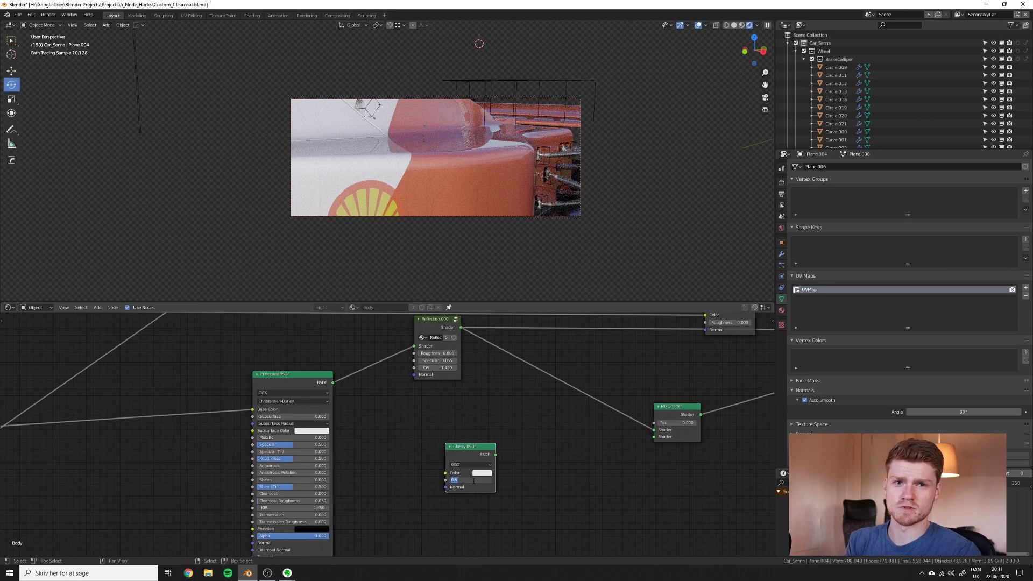
pyautogui.write('.002')
pyautogui.press('Return')
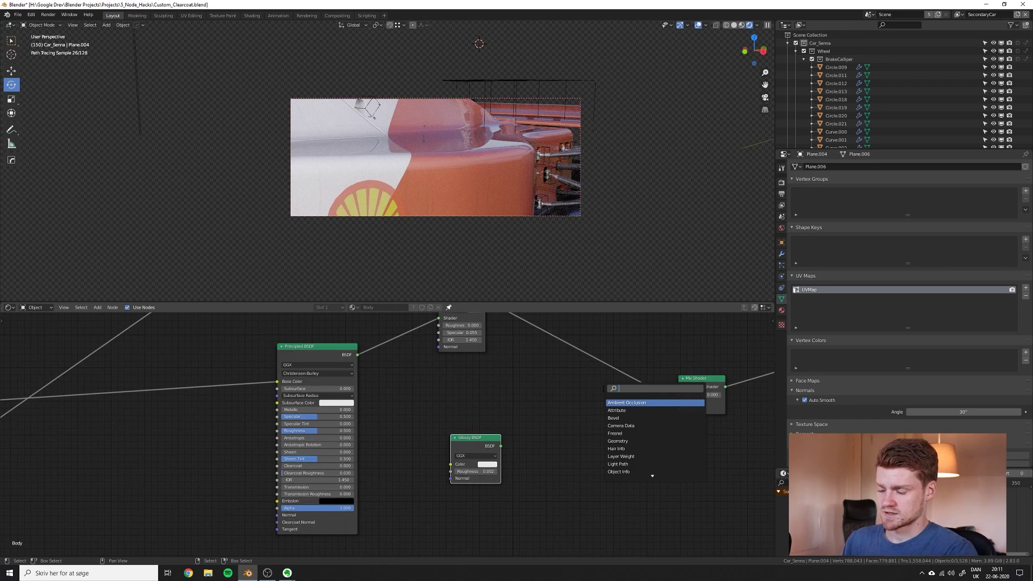
# Add a Mix Shader combining the Principled and Glossy BSDFs, with a new Fresnel node driving its factor.
pyautogui.write('mix')
pyautogui.press('Down')
pyautogui.press('Return')
pyautogui.click(527, 391)
pyautogui.hotkey('shift', 'a')
pyautogui.write('fre')
pyautogui.press('Return')
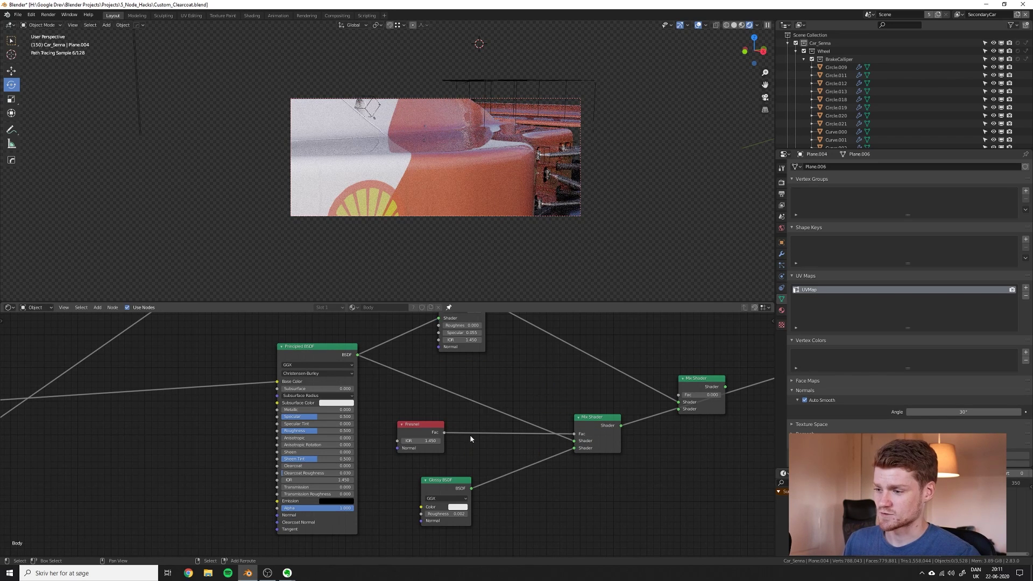
# Insert a Math Add node between the Fresnel node and the Mix Shader factor, with a value of 0.033.
pyautogui.hotkey('shift', 'a')
pyautogui.click(471, 436)
pyautogui.write('math')
pyautogui.press('Return')
pyautogui.click(469, 431)
pyautogui.click(495, 461)
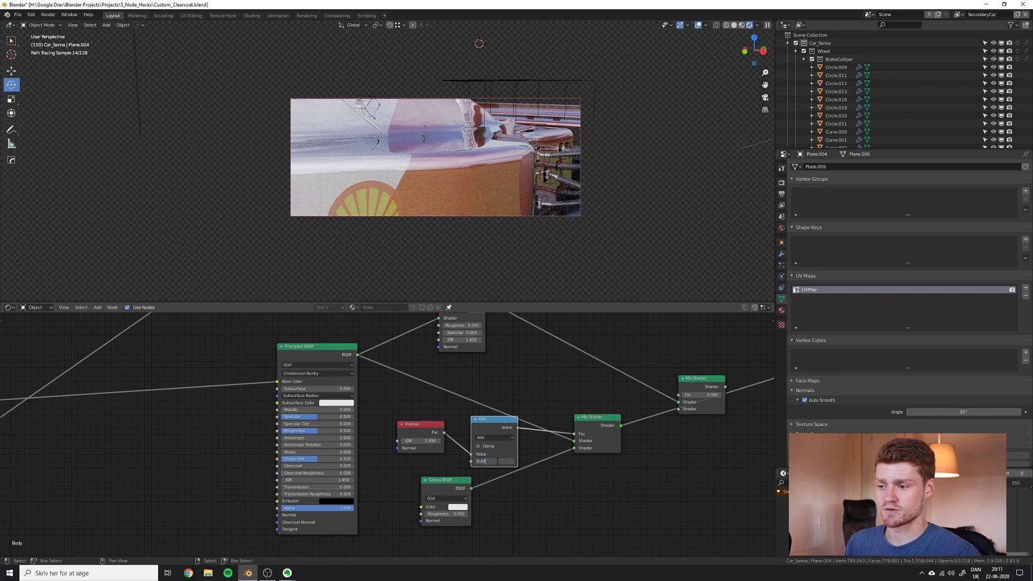
pyautogui.write('0.033')
pyautogui.press('Return')
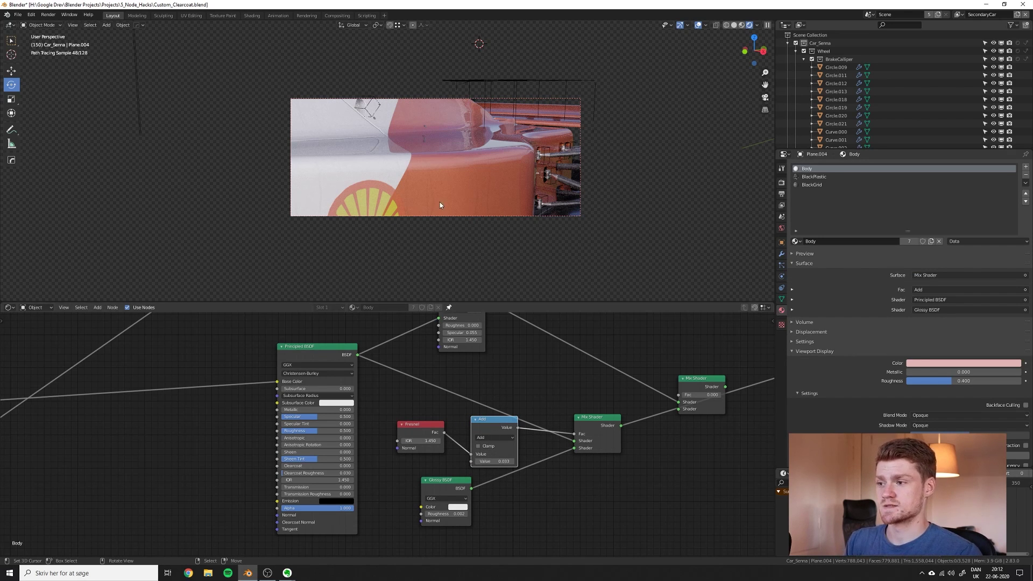
# Try the Add node's value at 1.000 on the car's side panel, undo it, and lower the value to 0.000.
pyautogui.moveTo(440, 205); pyautogui.dragTo(466, 193, button='middle')
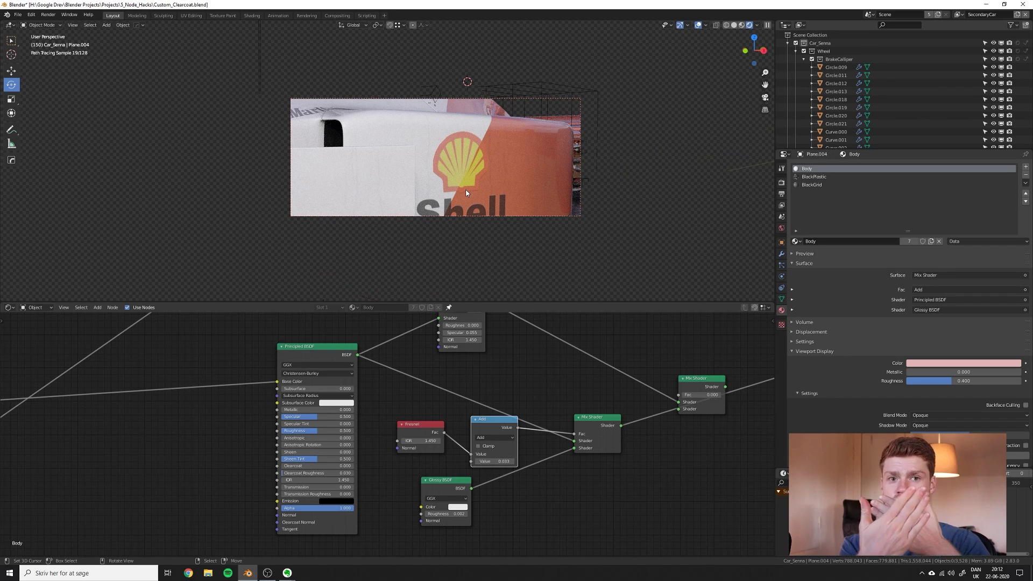
pyautogui.click(499, 461)
pyautogui.write('1')
pyautogui.press('Return')
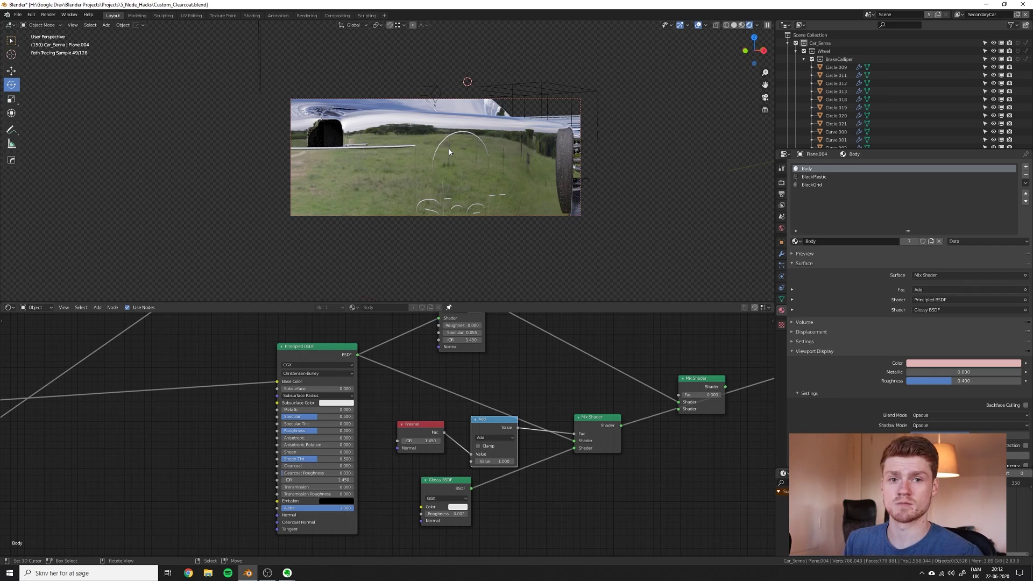
pyautogui.hotkey('ctrl', 'z')
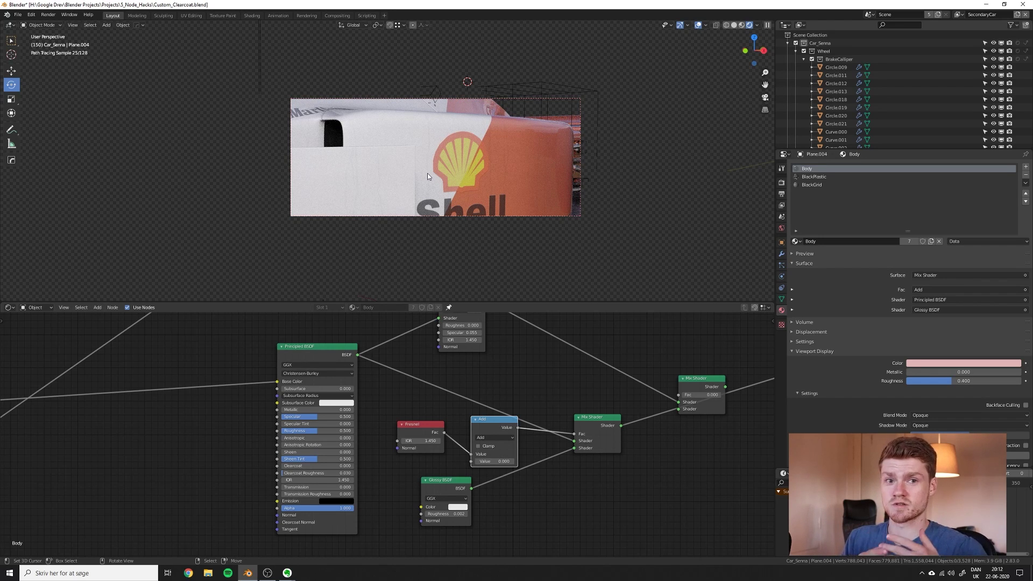
pyautogui.moveTo(494, 461); pyautogui.dragTo(463, 461)
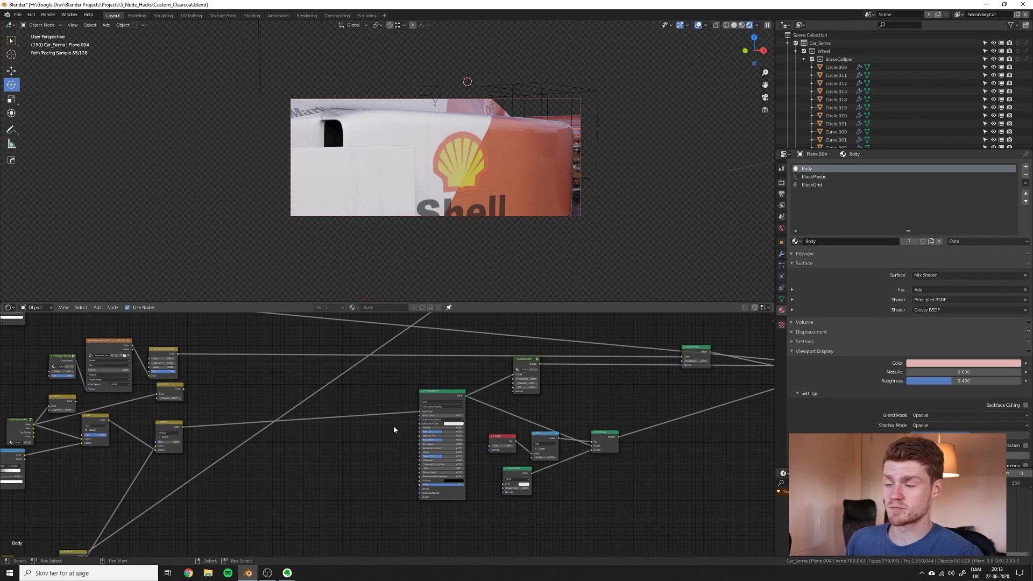
# Preview the rain texture group and the Gamma node fed by it on the car body.
pyautogui.scroll(-5, 394, 429)
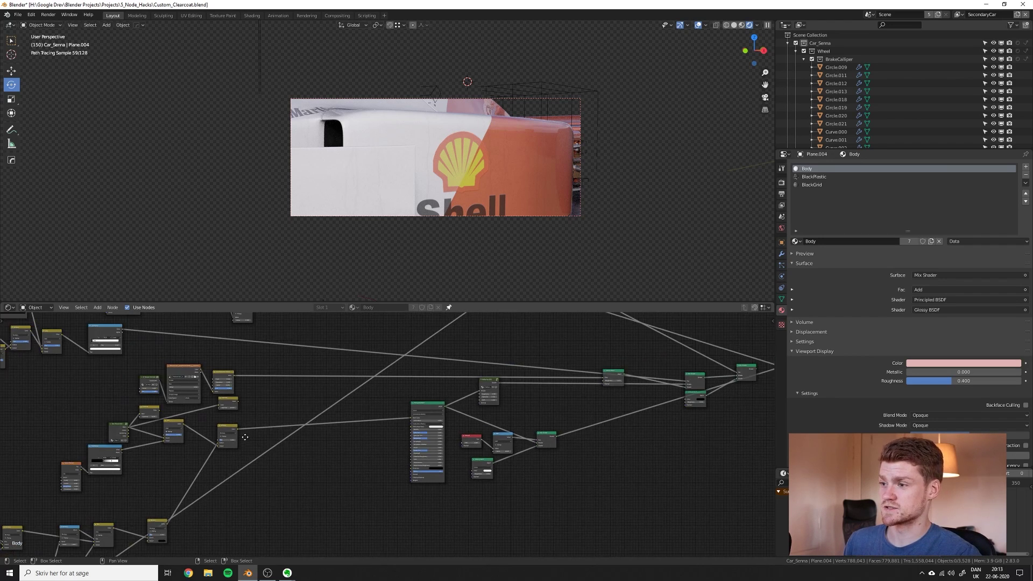
pyautogui.scroll(10, 204, 430)
pyautogui.moveTo(204, 430); pyautogui.dragTo(459, 376, button='middle')
pyautogui.keyDown('ctrl'); pyautogui.keyDown('shift'); pyautogui.click(387, 415); pyautogui.keyUp('shift'); pyautogui.keyUp('ctrl')
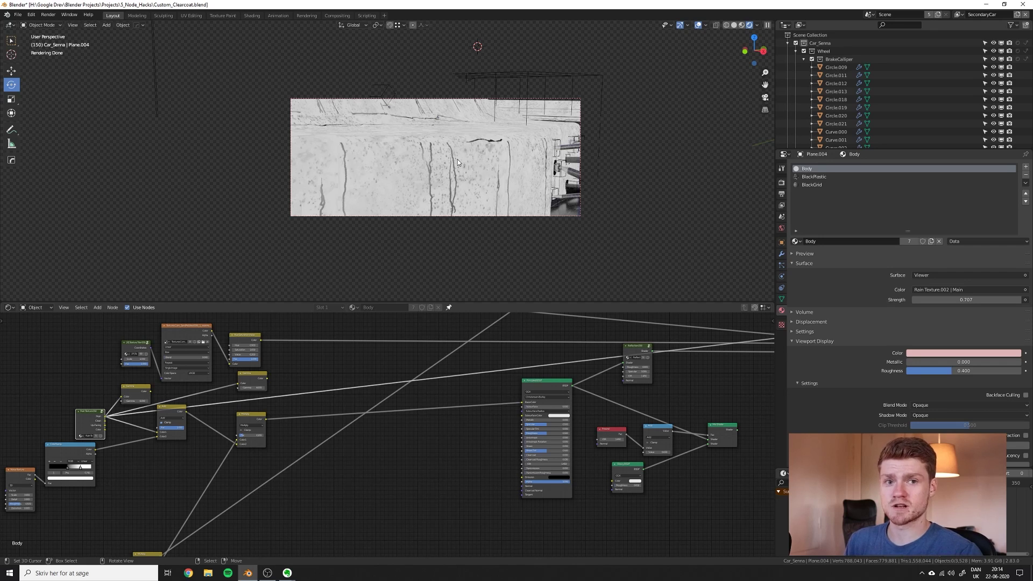
pyautogui.keyDown('ctrl'); pyautogui.keyDown('shift'); pyautogui.click(253, 377); pyautogui.keyUp('shift'); pyautogui.keyUp('ctrl')
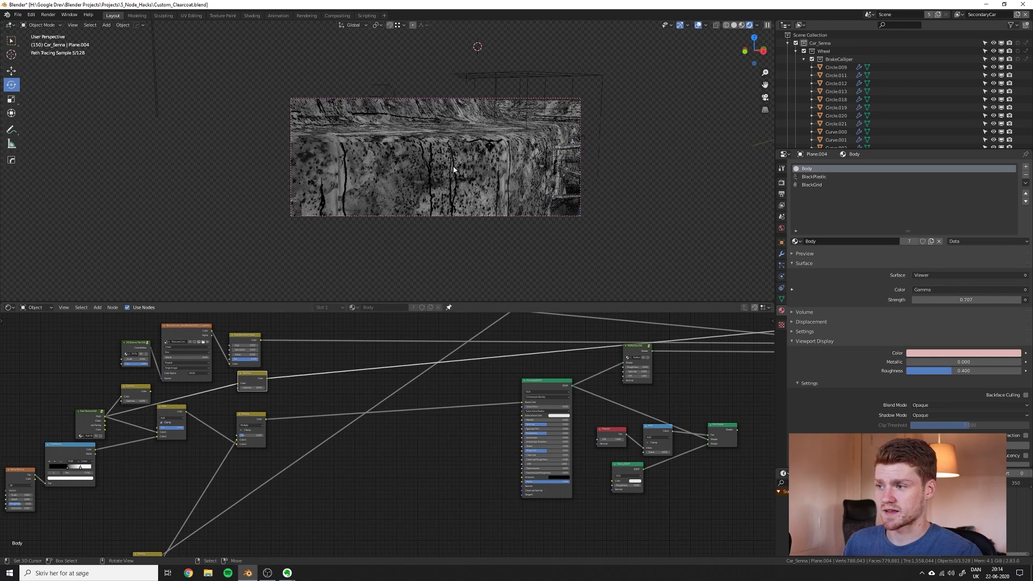
# Connect the Gamma node's color to the Glossy BSDF's roughness and preview the clearcoat Mix Shader.
pyautogui.moveTo(266, 378); pyautogui.dragTo(613, 481)
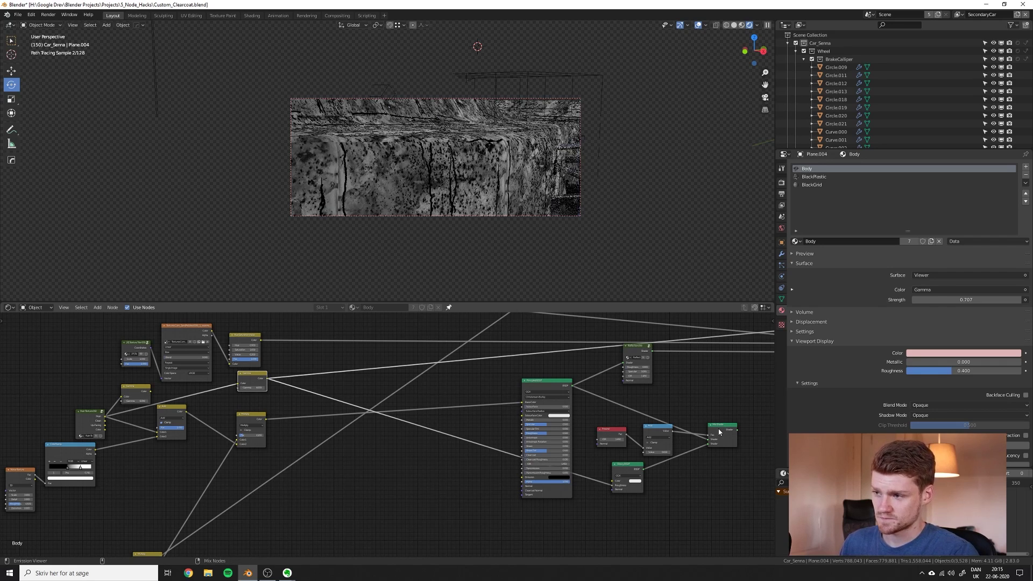
pyautogui.keyDown('ctrl'); pyautogui.keyDown('shift'); pyautogui.click(709, 440); pyautogui.keyUp('shift'); pyautogui.keyUp('ctrl')
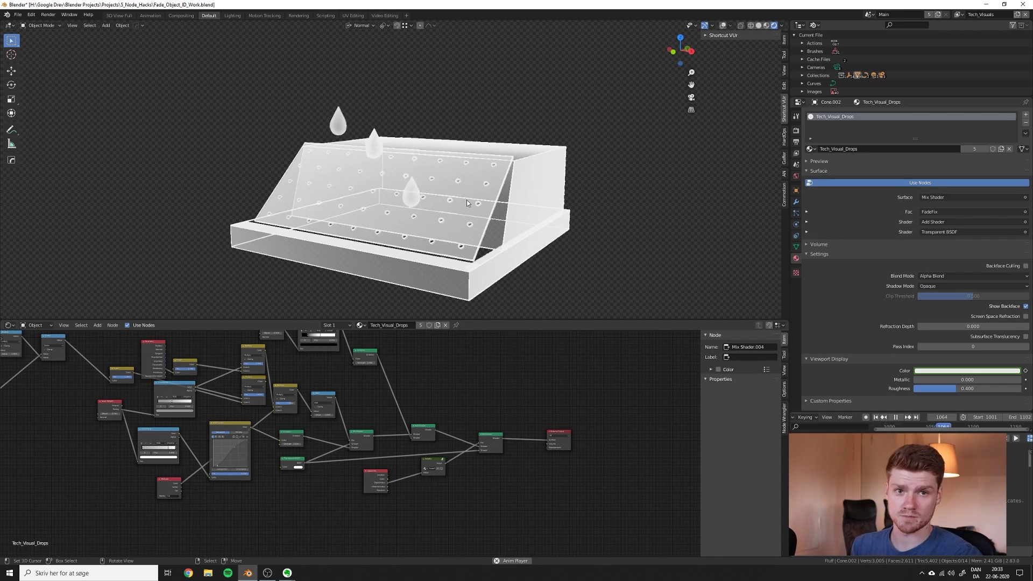
# Stop the animation playback and insert a duplicate of the last Mix Shader before the Material Output.
pyautogui.press('space')
pyautogui.moveTo(544, 468); pyautogui.dragTo(466, 452, button='middle')
pyautogui.scroll(4, 466, 452)
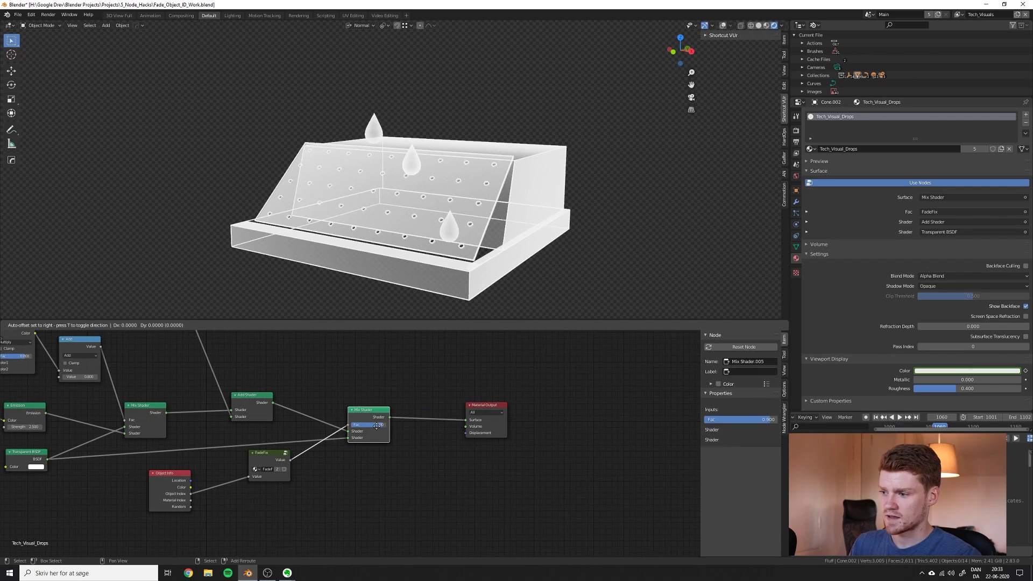
pyautogui.hotkey('shift', 'd')
pyautogui.click(436, 420)
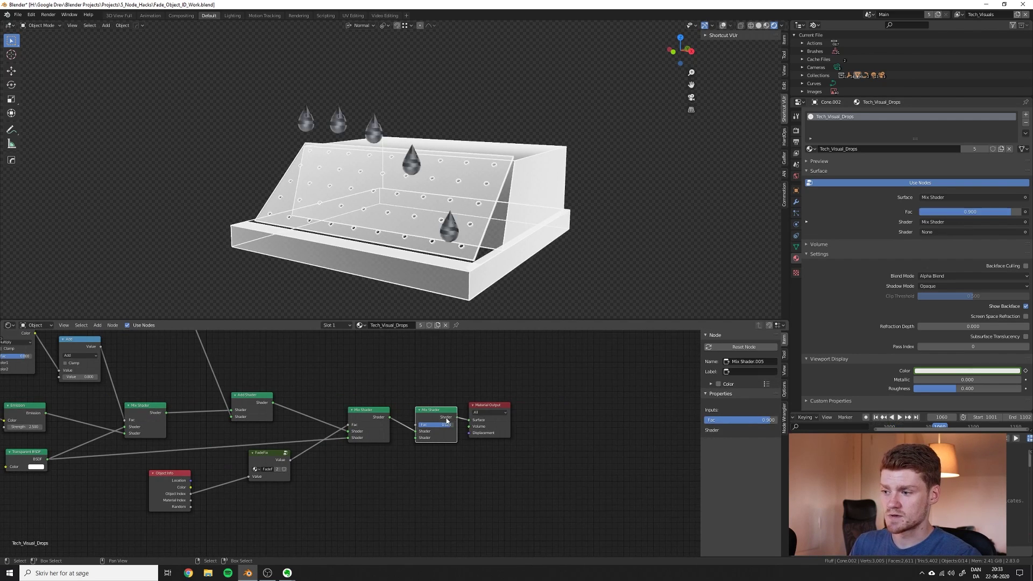
# Add a Transparent BSDF as the duplicated Mix Shader's second shader and lower its Fac to fade the drops.
pyautogui.hotkey('shift', 'a')
pyautogui.click(447, 372)
pyautogui.write('tra')
pyautogui.press('Down')
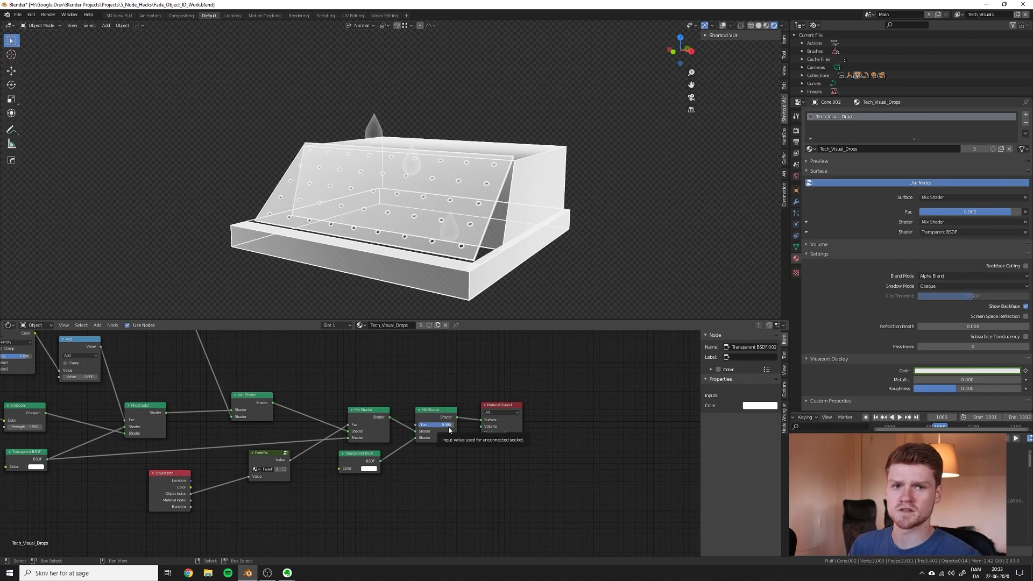
pyautogui.moveTo(449, 425); pyautogui.dragTo(409, 429)
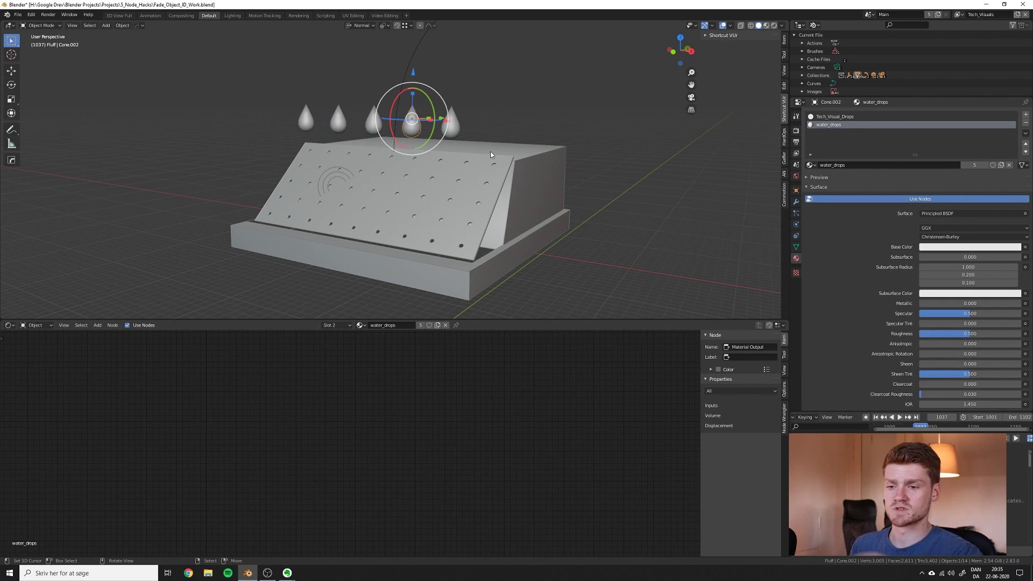
# Move the Principled BSDF of the water_drops material away from the output and place a new Transparent BSDF above it.
pyautogui.moveTo(531, 394); pyautogui.dragTo(396, 411, button='middle')
pyautogui.moveTo(396, 411); pyautogui.dragTo(276, 413)
pyautogui.hotkey('shift', 'a')
pyautogui.click(405, 367)
pyautogui.write('t')
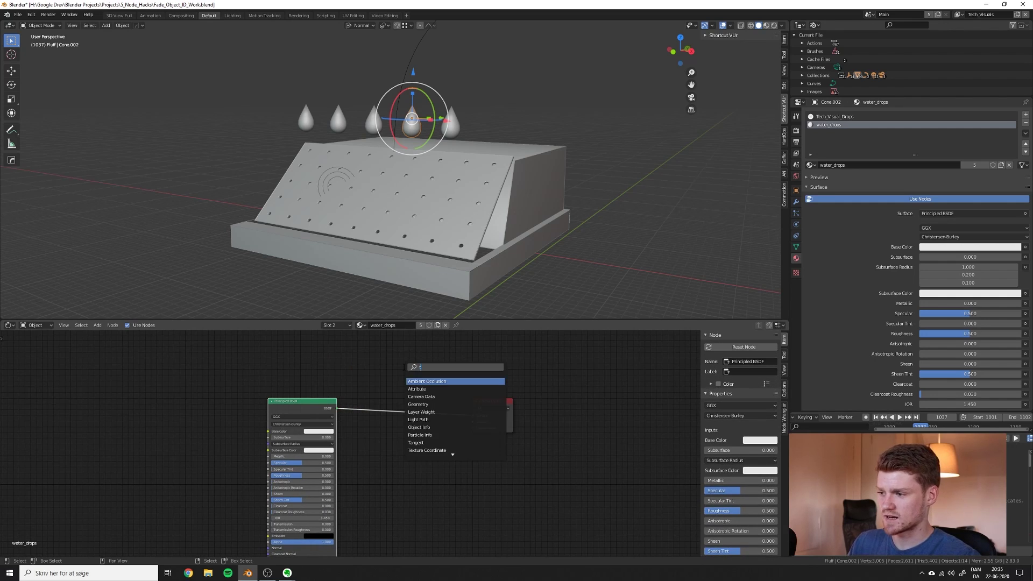
pyautogui.write('ra')
pyautogui.click(423, 389)
pyautogui.click(308, 385)
# Mix the Transparent and Principled BSDFs with a Mix Shader into the output, and switch the viewport to rendered shading.
pyautogui.keyDown('ctrl'); pyautogui.keyDown('shift'); pyautogui.moveTo(312, 380); pyautogui.dragTo(326, 408, button='right'); pyautogui.keyUp('shift'); pyautogui.keyUp('ctrl')
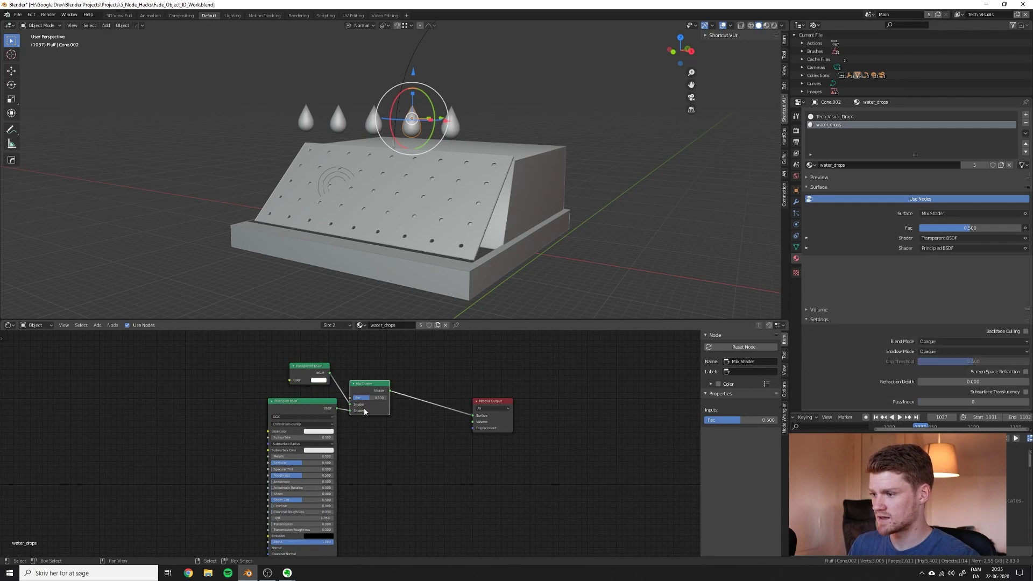
pyautogui.moveTo(378, 394); pyautogui.dragTo(392, 392)
pyautogui.press('z')
pyautogui.click(503, 26)
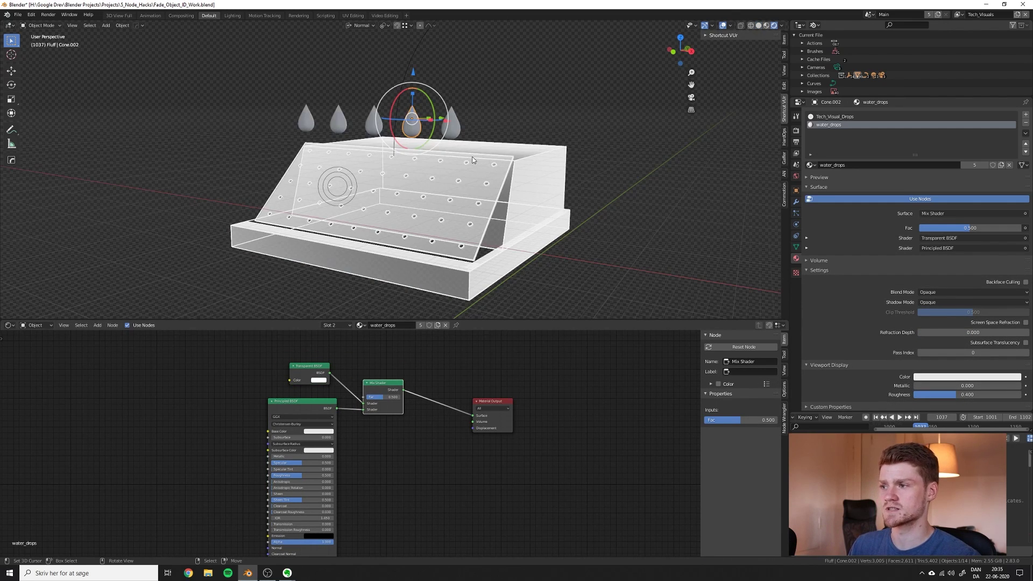
# Lower the Mix Shader's Fac to 0 and set the water_drops material's Blend Mode to Alpha Blend.
pyautogui.moveTo(473, 160); pyautogui.dragTo(467, 154, button='middle')
pyautogui.moveTo(379, 398); pyautogui.dragTo(361, 398)
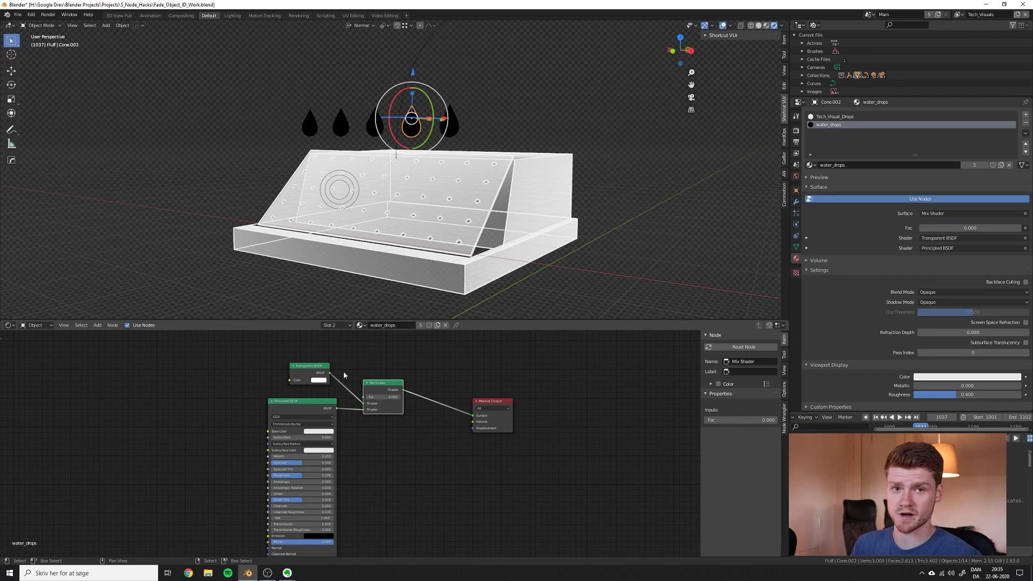
pyautogui.click(927, 291)
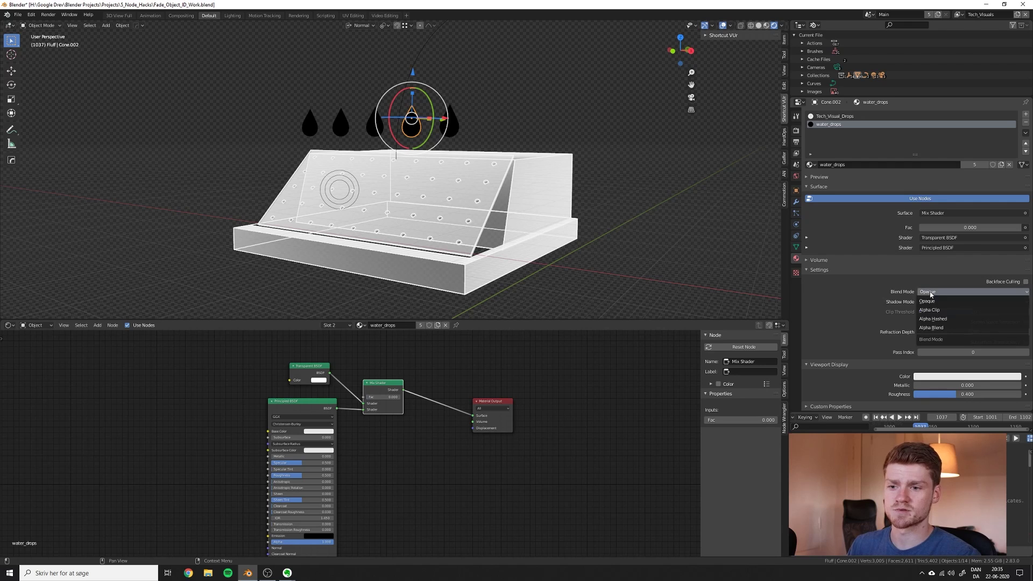
pyautogui.click(946, 329)
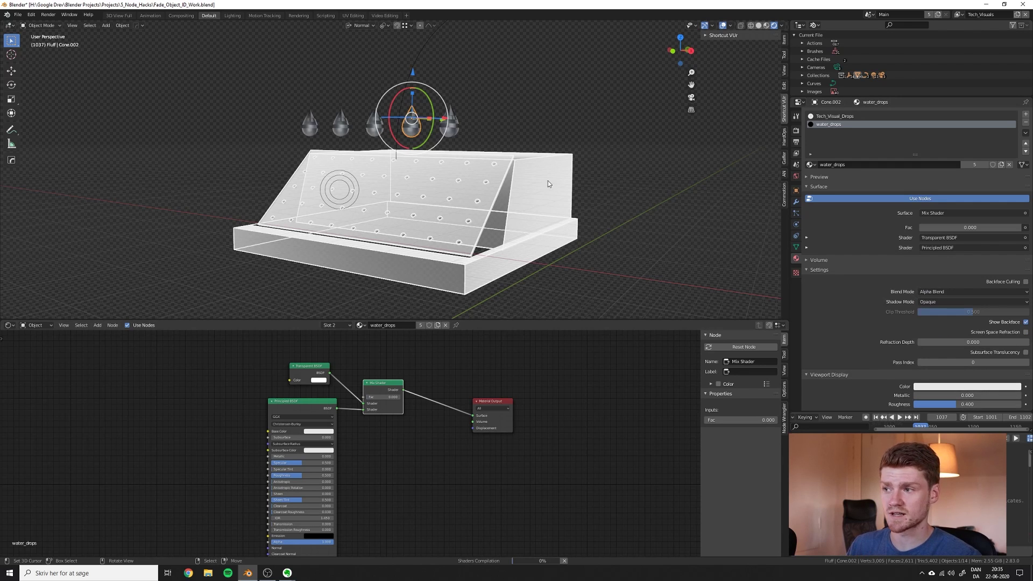
# Raise the Mix Shader's Fac to 1.000 and enable Backface Culling for the water_drops material.
pyautogui.moveTo(367, 397); pyautogui.dragTo(399, 397)
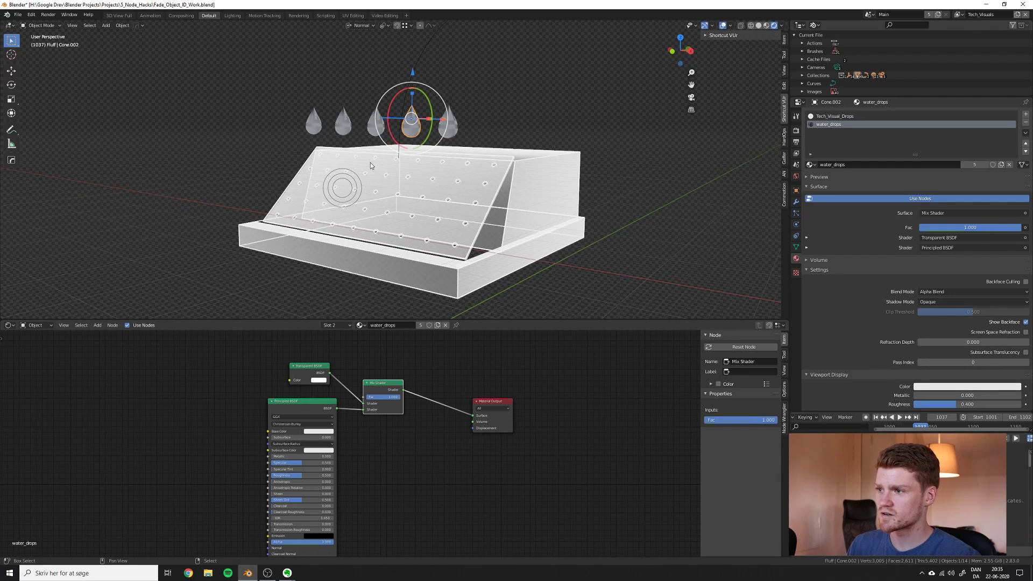
pyautogui.keyDown('shift'); pyautogui.moveTo(370, 162); pyautogui.dragTo(372, 212, button='middle'); pyautogui.keyUp('shift')
pyautogui.moveTo(371, 212); pyautogui.dragTo(397, 206, button='middle')
pyautogui.click(1025, 281)
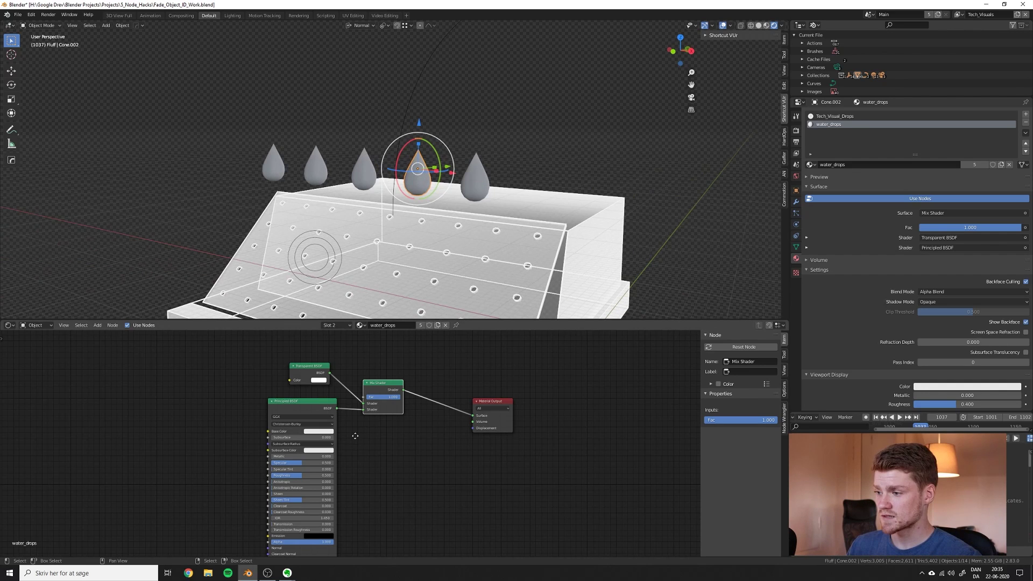
# Add an Object Info node beside the shaders and connect its Object Index output to the Mix Shader's Fac.
pyautogui.moveTo(355, 436); pyautogui.dragTo(449, 473, button='middle')
pyautogui.scroll(-3, 449, 473)
pyautogui.moveTo(348, 429); pyautogui.dragTo(387, 456, button='middle')
pyautogui.hotkey('shift', 'a')
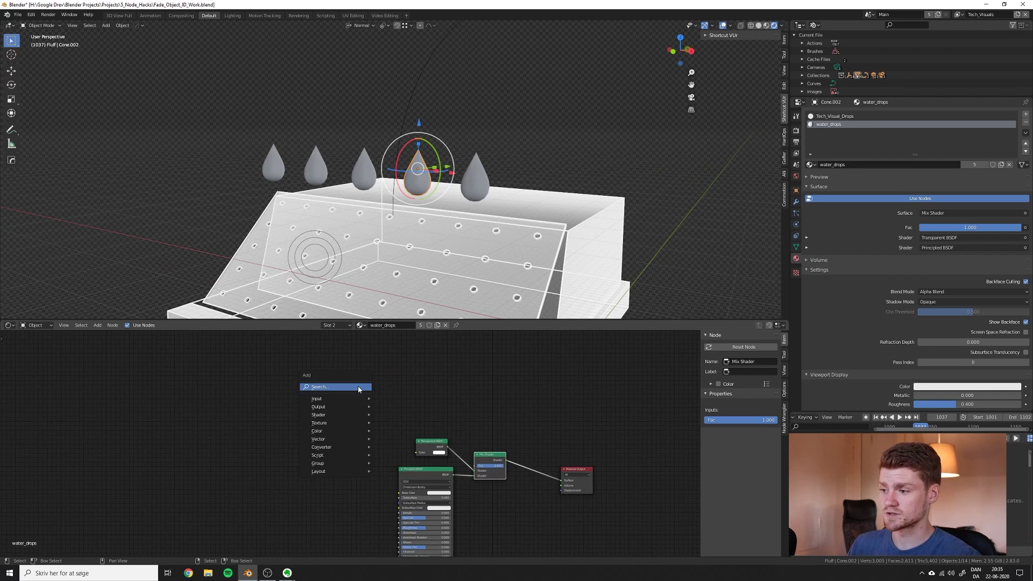
pyautogui.click(358, 389)
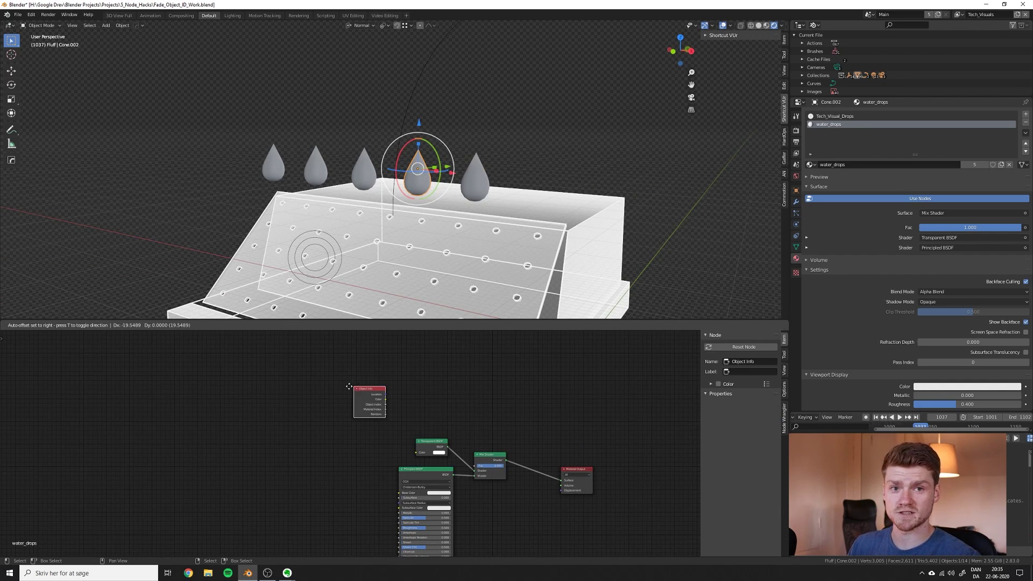
pyautogui.click(317, 389)
pyautogui.scroll(3, 340, 397)
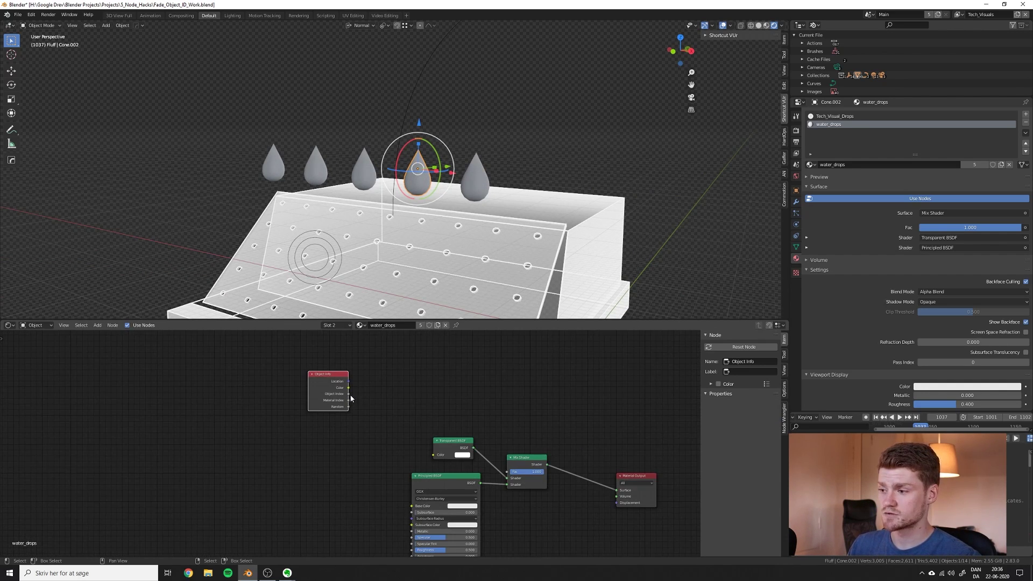
pyautogui.hotkey('shift', 'a')
pyautogui.click(399, 388)
pyautogui.moveTo(348, 394); pyautogui.dragTo(514, 476)
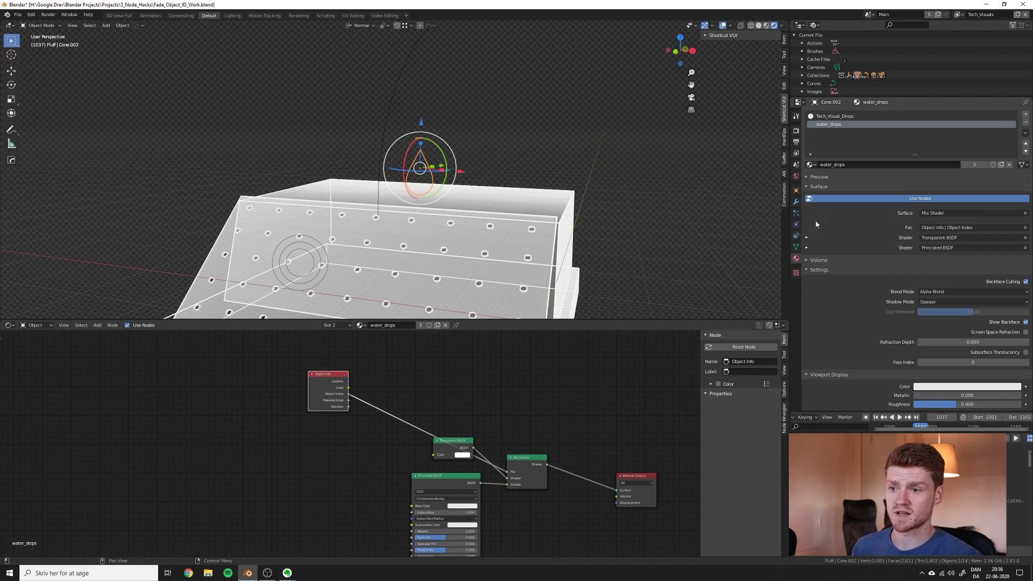
# Test the fade by giving the Cone.002 drop a Pass Index of 1 and then 100 in its object properties.
pyautogui.click(797, 189)
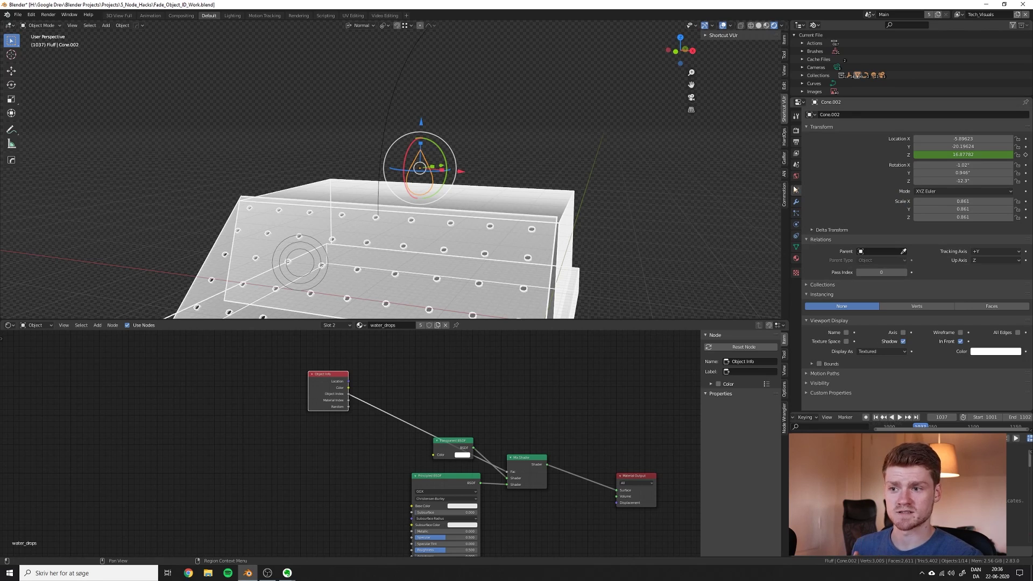
pyautogui.click(904, 272)
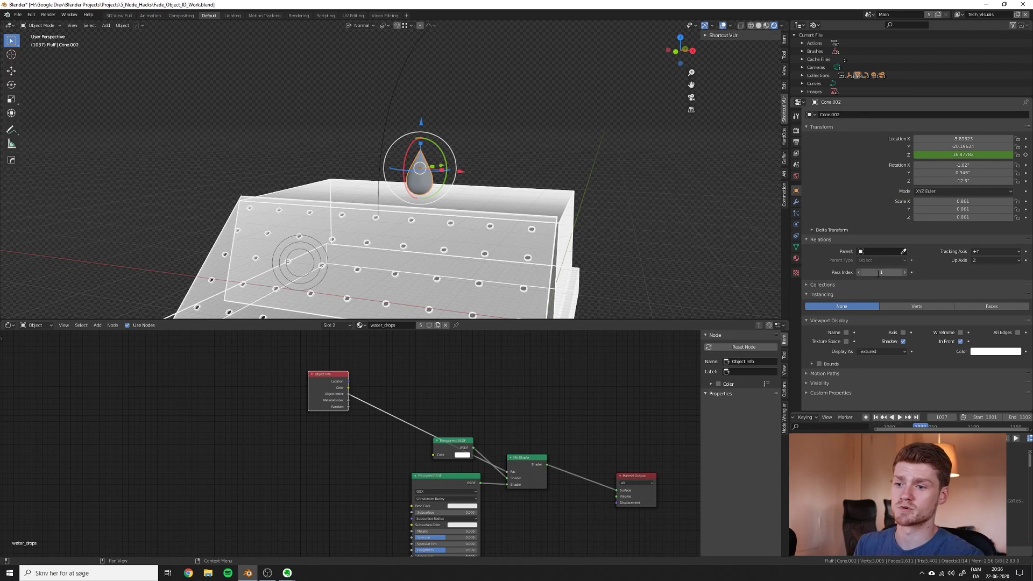
pyautogui.press('Return')
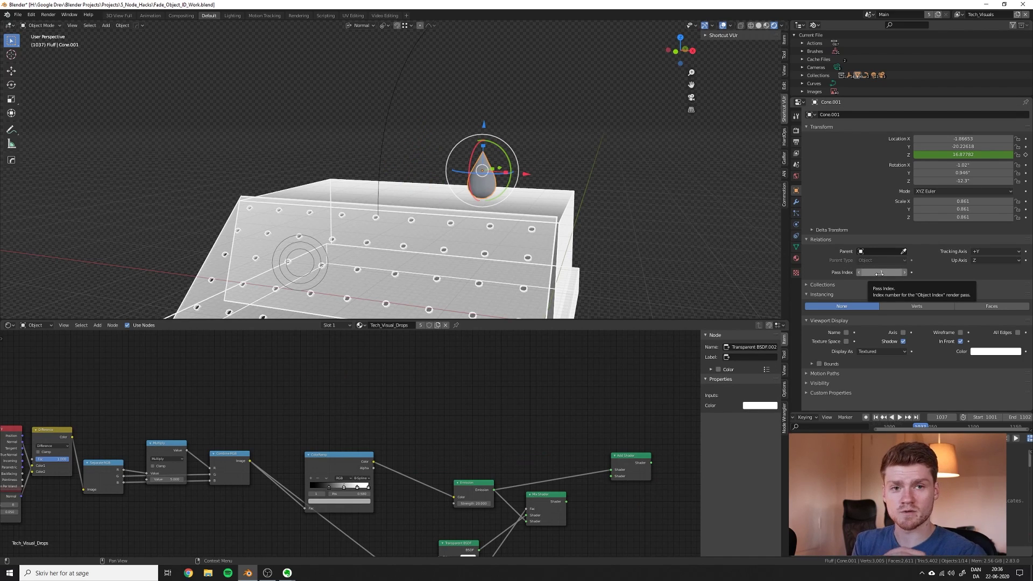
pyautogui.click(424, 165)
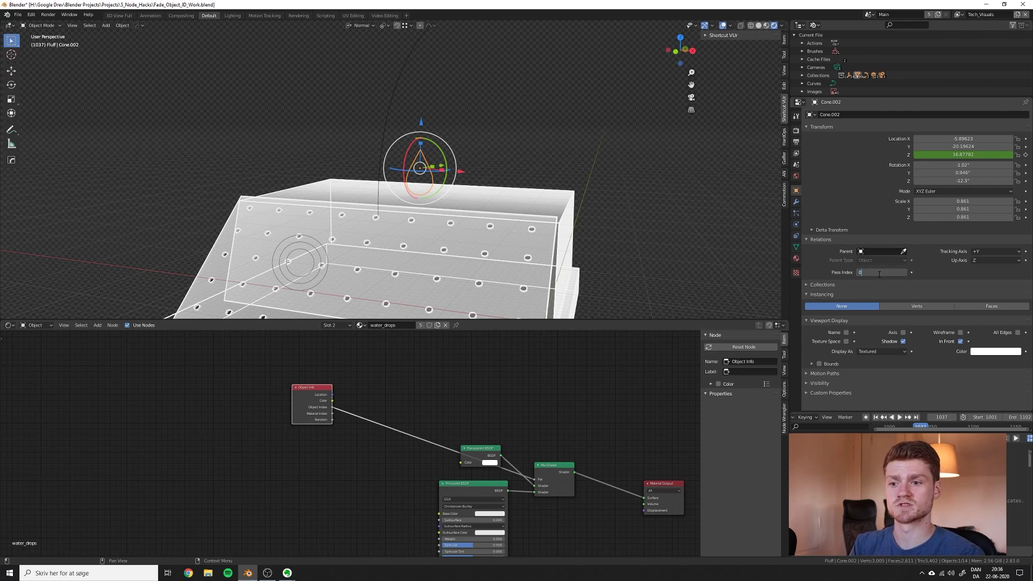
pyautogui.press('Return')
# Insert a Math node on the link between the Object Info node and the Mix Shader.
pyautogui.hotkey('shift', 'a')
pyautogui.click(434, 379)
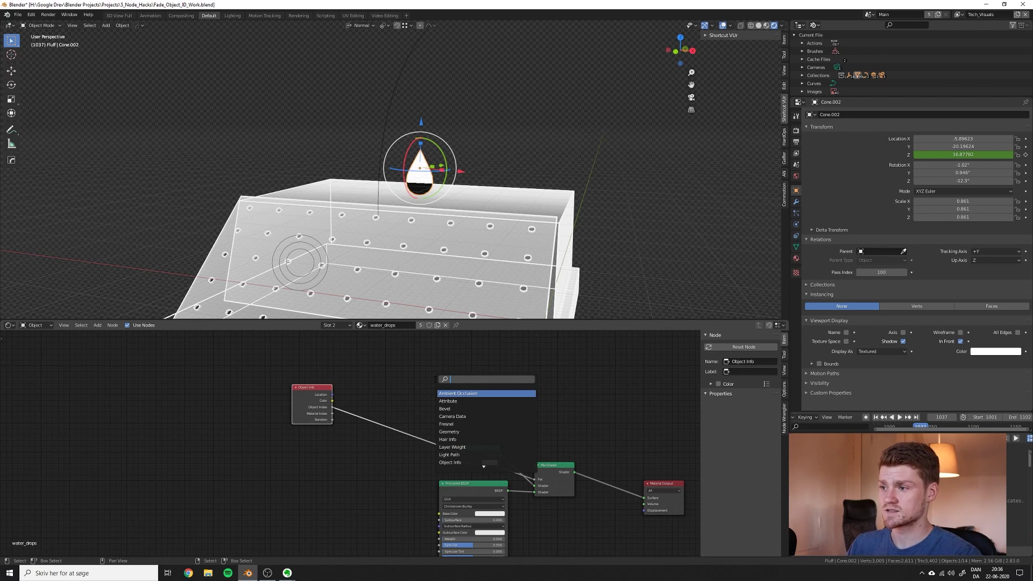
pyautogui.write('math')
pyautogui.press('Return')
pyautogui.click(377, 394)
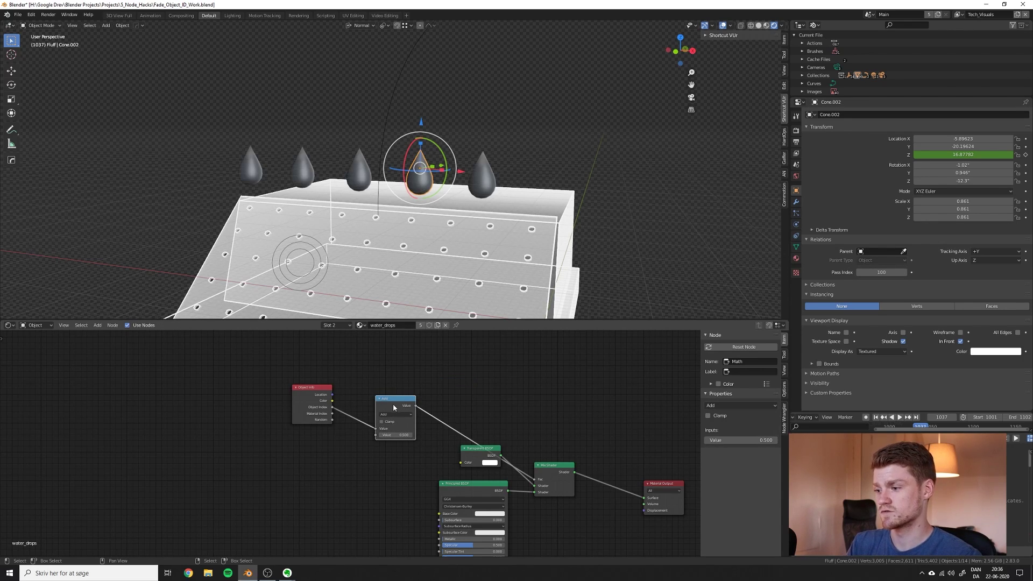
# Set the Math node's operation to Divide with a divisor of 100.
pyautogui.moveTo(395, 411); pyautogui.dragTo(396, 399)
pyautogui.click(397, 399)
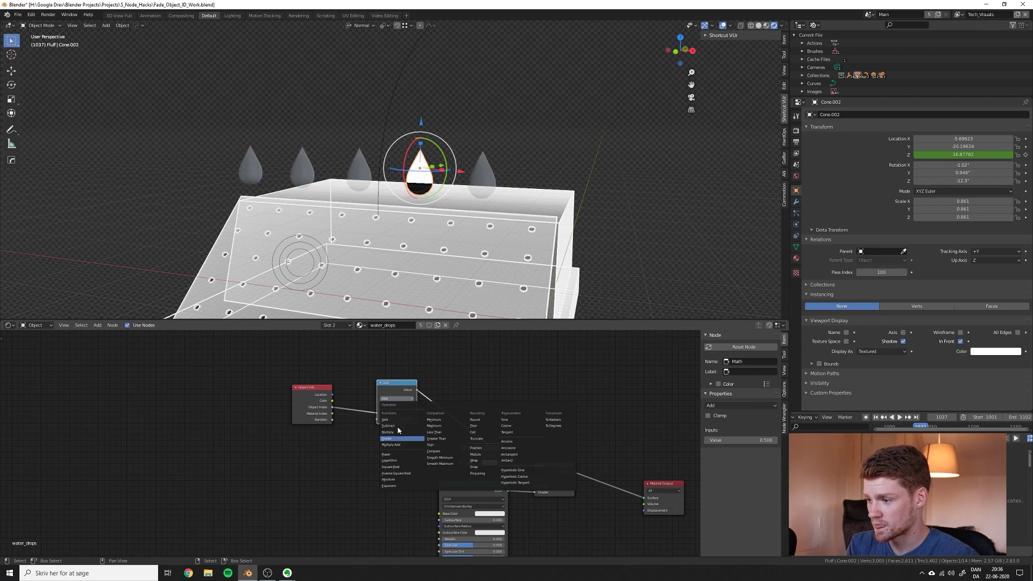
pyautogui.click(398, 419)
pyautogui.click(398, 419)
pyautogui.write('100')
pyautogui.press('Return')
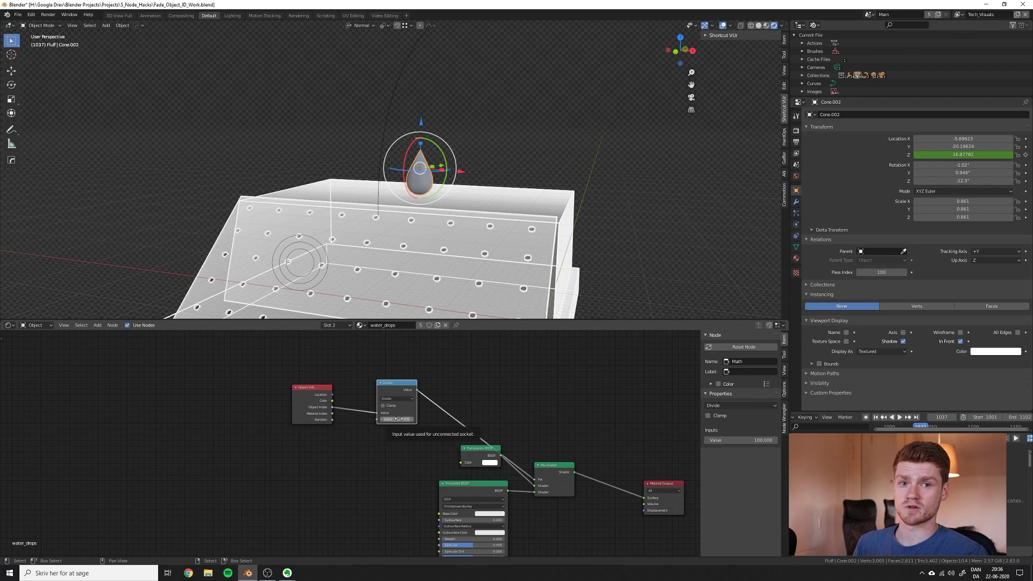
# Try a Pass Index of 123 on the Cone.002 drop, then reset it to 0.
pyautogui.click(882, 272)
pyautogui.write('123')
pyautogui.press('Return')
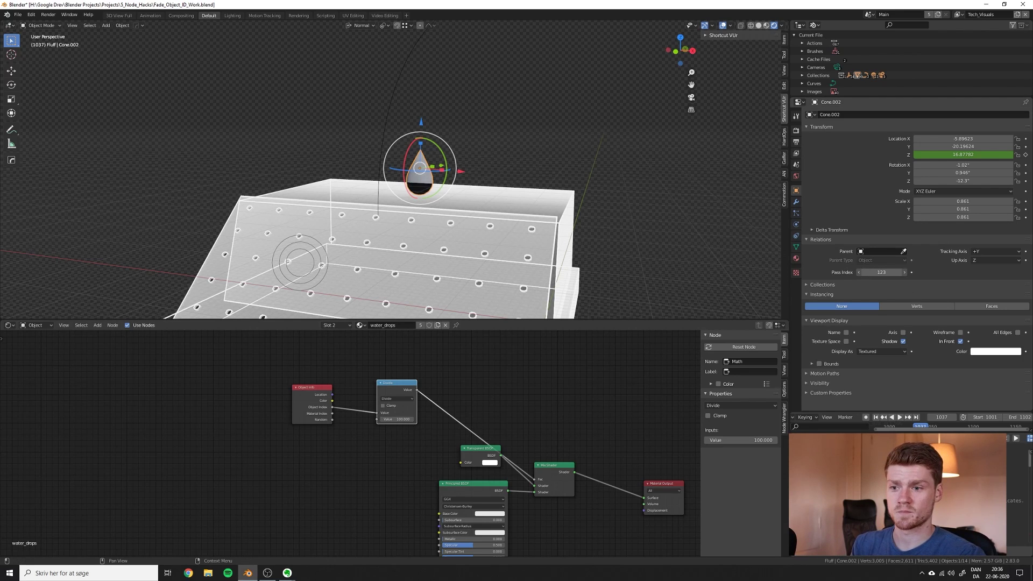
pyautogui.click(882, 272)
pyautogui.write('0')
pyautogui.press('Return')
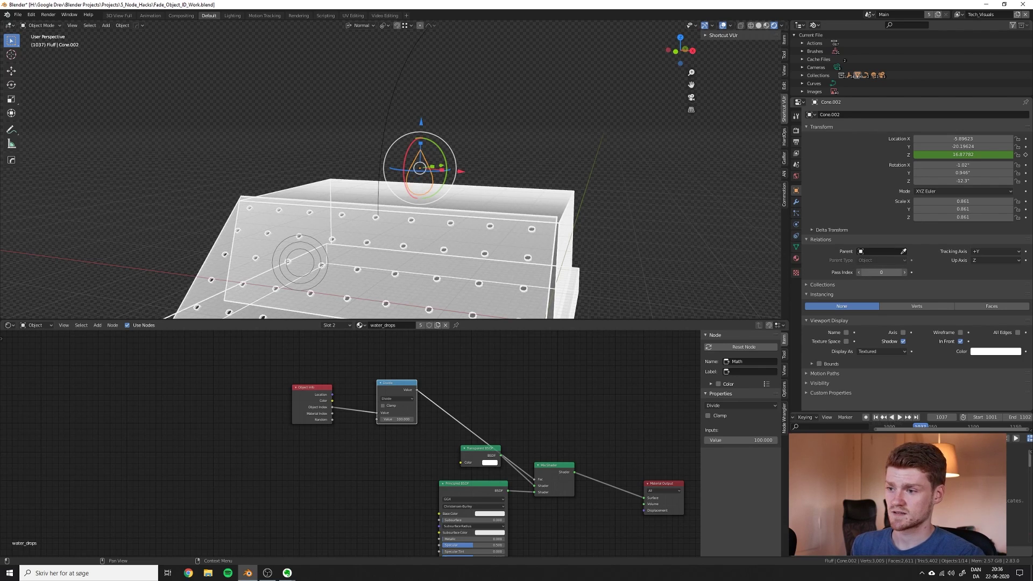
# Enlarge the timeline and keyframe the Cone.002 drop's Pass Index at 0 on frames 1048 and 1067.
pyautogui.moveTo(933, 413); pyautogui.dragTo(929, 367)
pyautogui.press('Down')
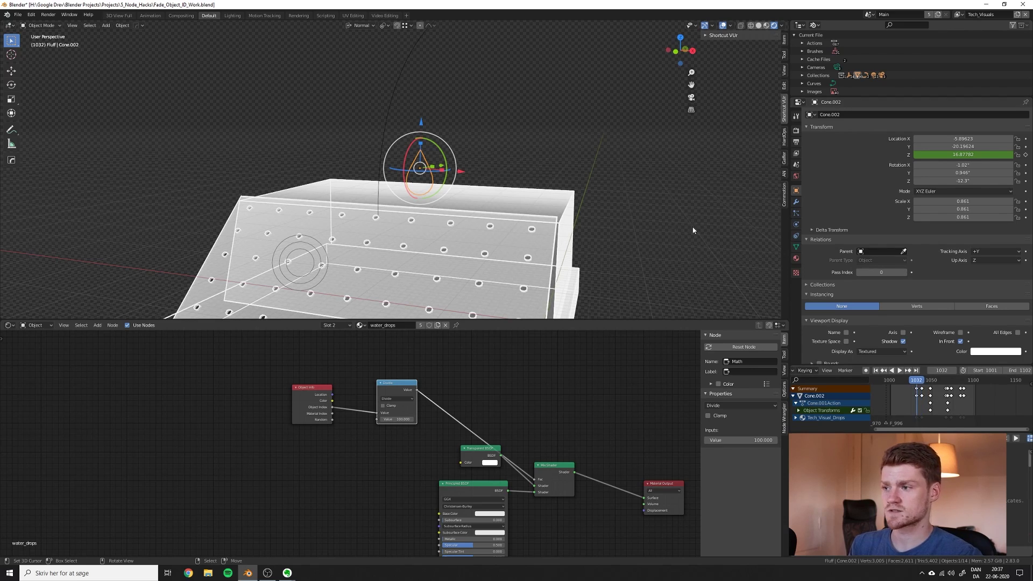
pyautogui.press('Up')
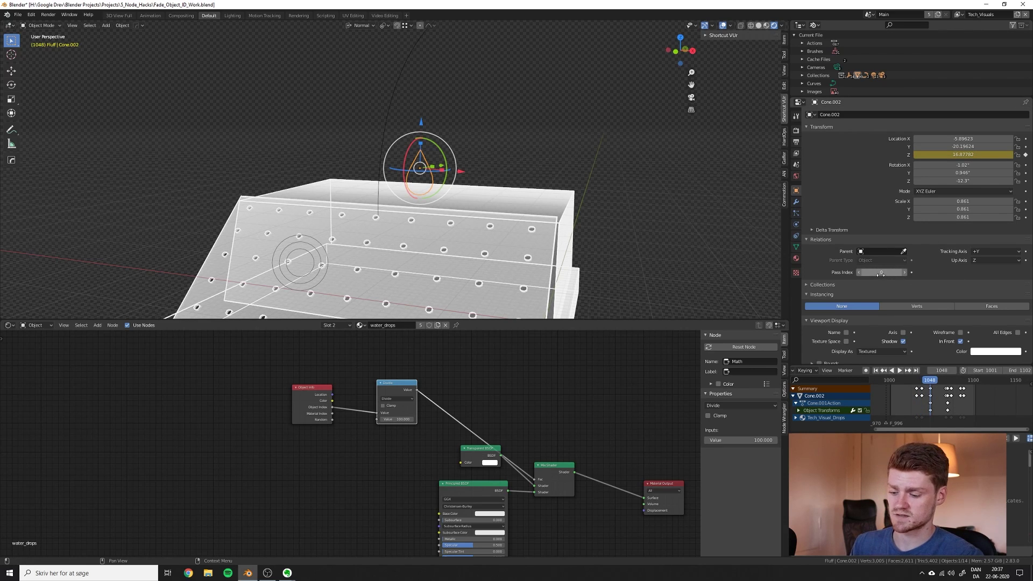
pyautogui.press('i')
pyautogui.press('Up')
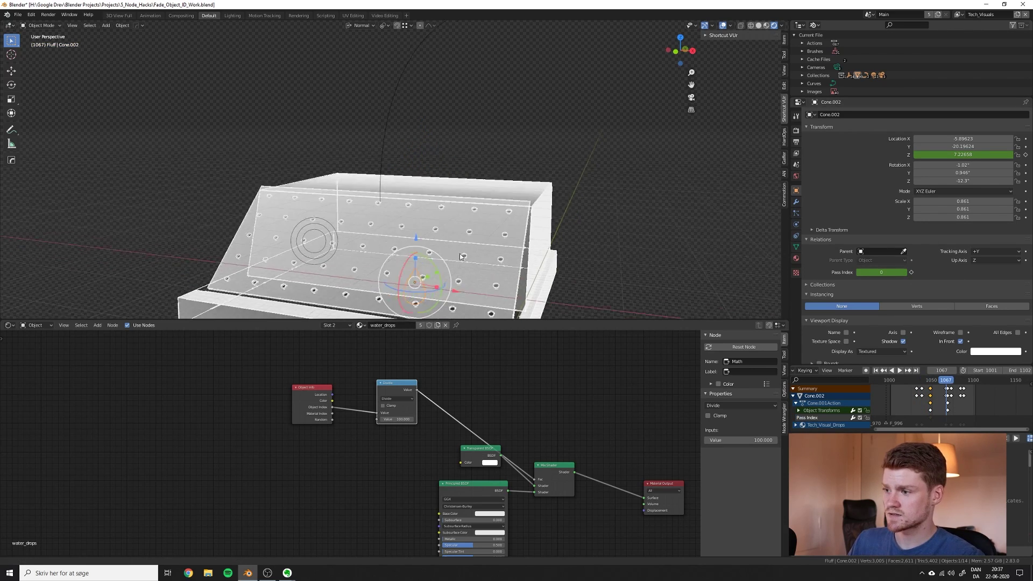
pyautogui.keyDown('shift'); pyautogui.moveTo(461, 242); pyautogui.dragTo(470, 187, button='middle'); pyautogui.keyUp('shift')
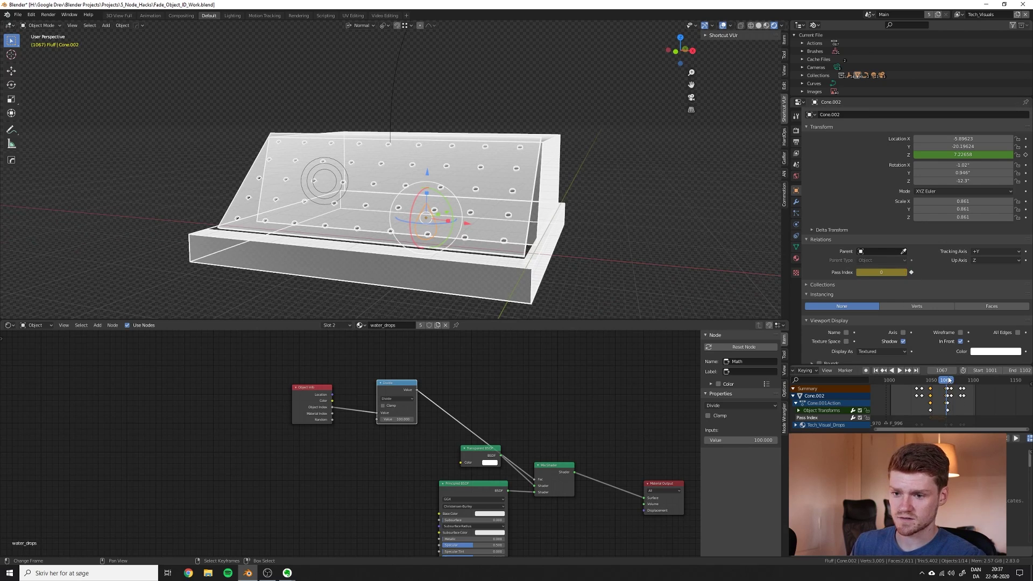
# Keyframe the Cone.002 drop's Pass Index at 100 on frame 1058 and return to frame 1048.
pyautogui.moveTo(949, 380); pyautogui.dragTo(939, 380)
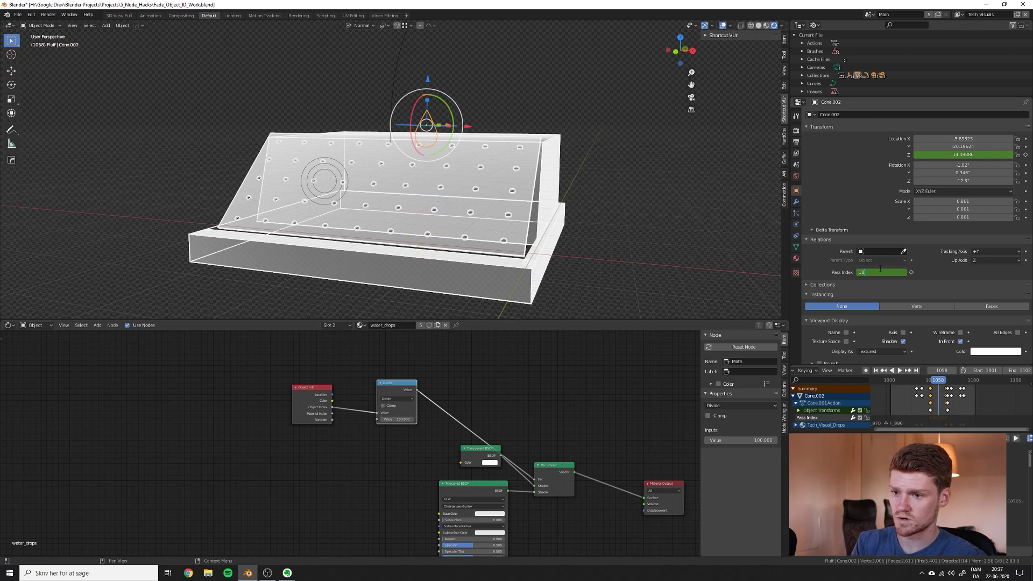
pyautogui.press('i')
pyautogui.press('Down')
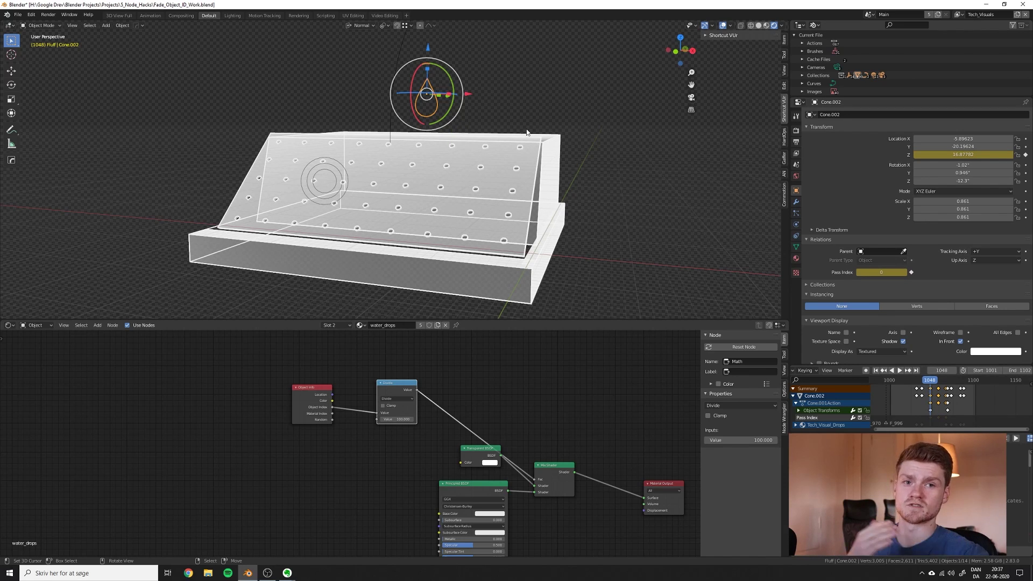
# Switch the viewport to solid shading and link the animation data of Cone.002 to the other four drops.
pyautogui.hotkey('alt', 'z')
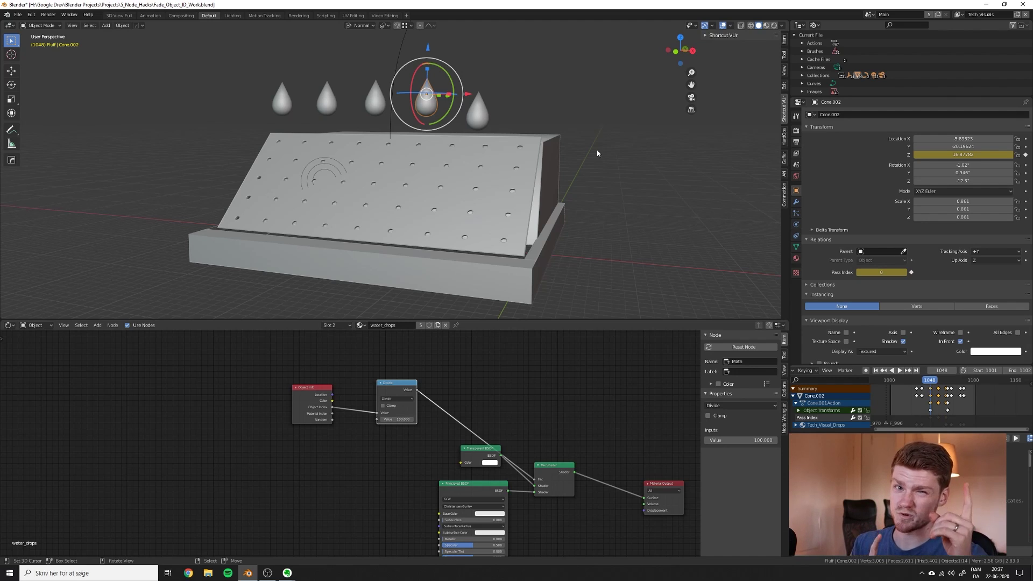
pyautogui.keyDown('shift'); pyautogui.click(485, 115); pyautogui.keyUp('shift')
pyautogui.keyDown('shift'); pyautogui.click(375, 99); pyautogui.keyUp('shift')
pyautogui.keyDown('shift'); pyautogui.click(327, 99); pyautogui.keyUp('shift')
pyautogui.keyDown('shift'); pyautogui.click(282, 100); pyautogui.keyUp('shift')
pyautogui.keyDown('shift'); pyautogui.click(434, 101); pyautogui.keyUp('shift')
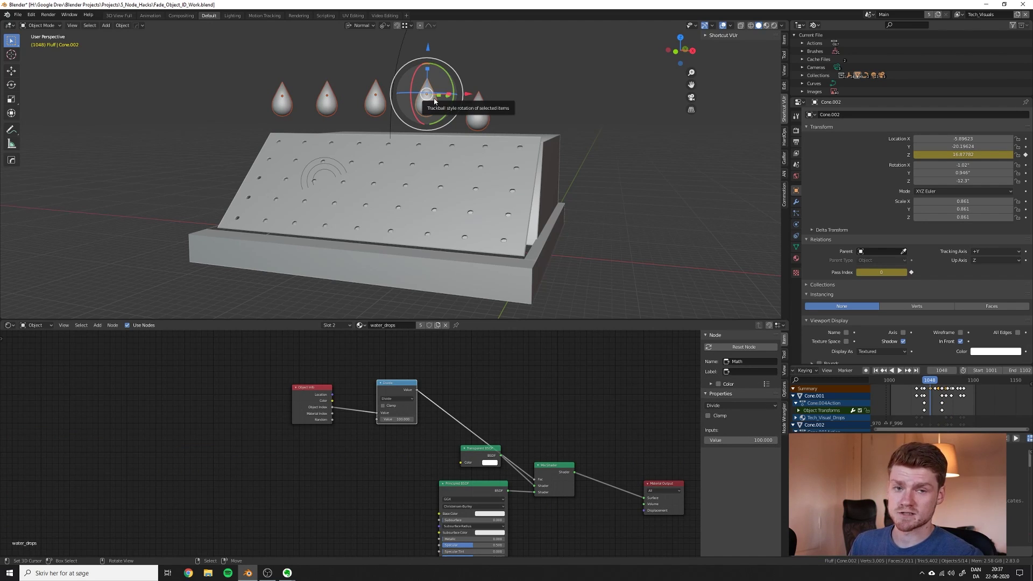
pyautogui.hotkey('ctrl', 'l')
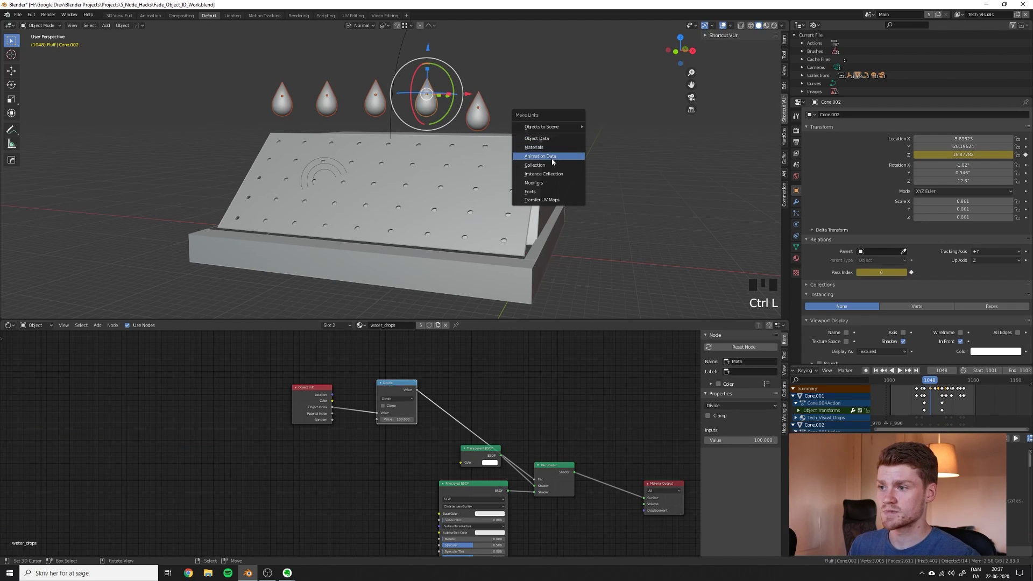
pyautogui.click(553, 156)
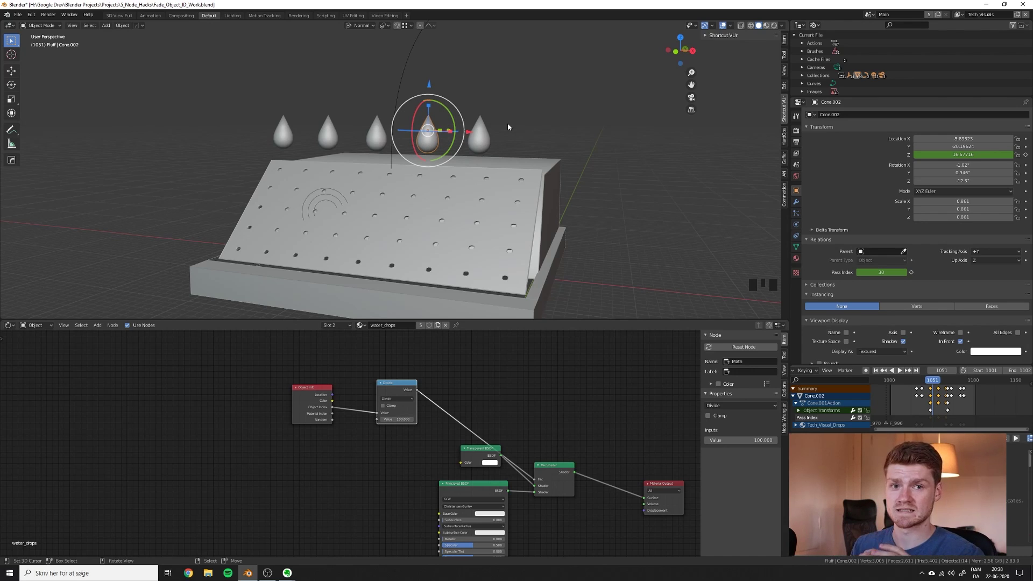
# Try raising the Cone.002 drop at frame 1051 and keying its Z location, then undo the keying.
pyautogui.moveTo(429, 84); pyautogui.dragTo(430, 26)
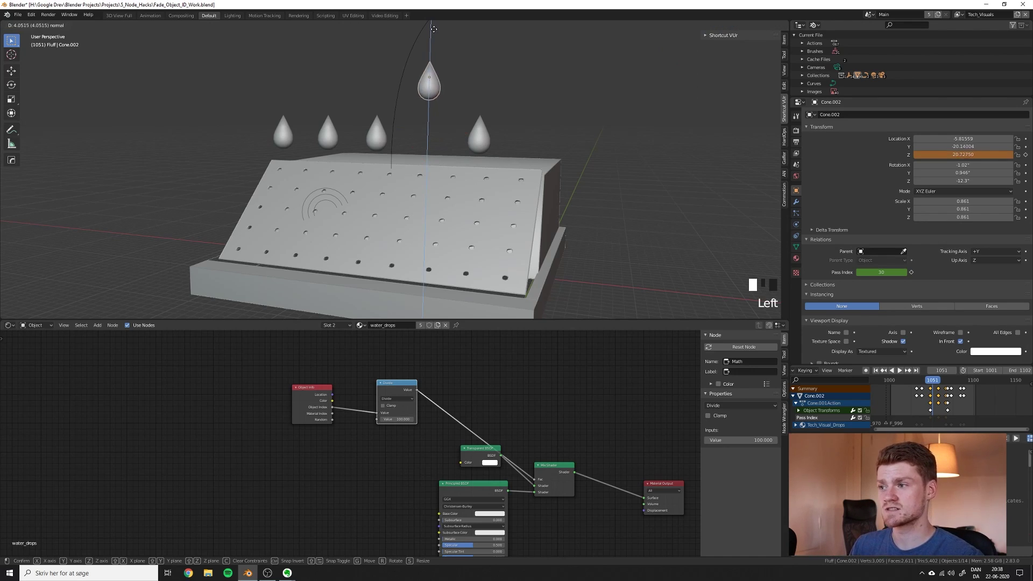
pyautogui.rightClick(948, 154)
pyautogui.click(943, 165)
pyautogui.moveTo(936, 381); pyautogui.dragTo(933, 384)
pyautogui.hotkey('ctrl', 'z')
pyautogui.hotkey('ctrl', 'z')
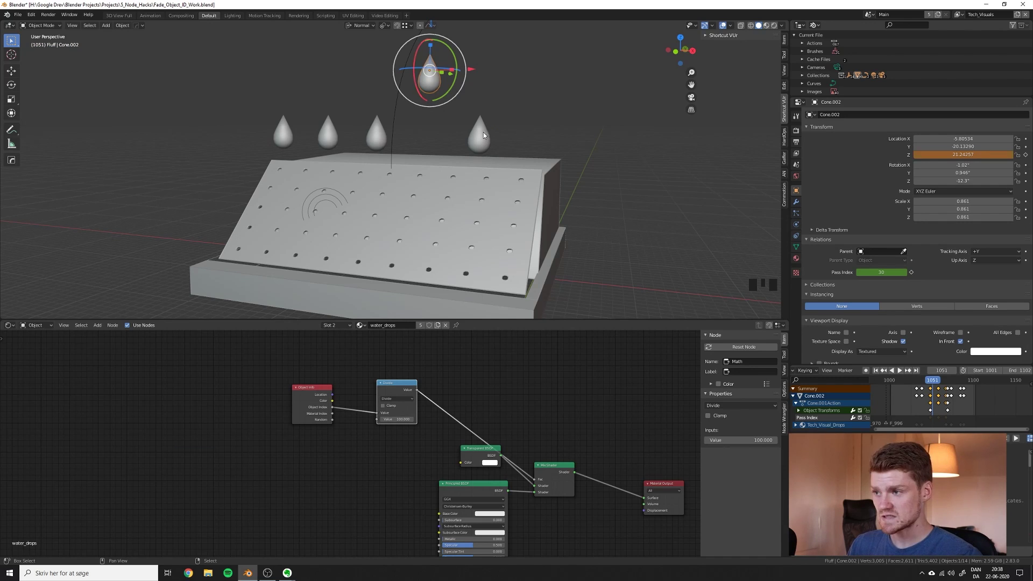
# Select all five drops and make their Object Animation single-user for the selected objects.
pyautogui.hotkey('shift', 'Right')
pyautogui.hotkey('shift', 'Right')
pyautogui.hotkey('shift', 'Right')
pyautogui.hotkey('shift', 'Right')
pyautogui.press('space')
pyautogui.write('make sing')
pyautogui.press('Return')
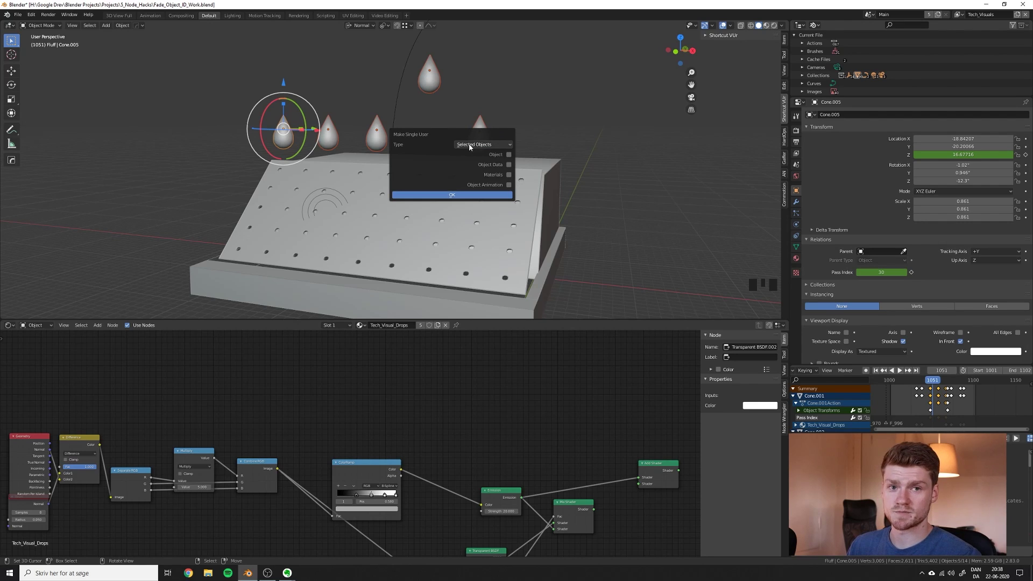
pyautogui.click(508, 185)
pyautogui.click(452, 195)
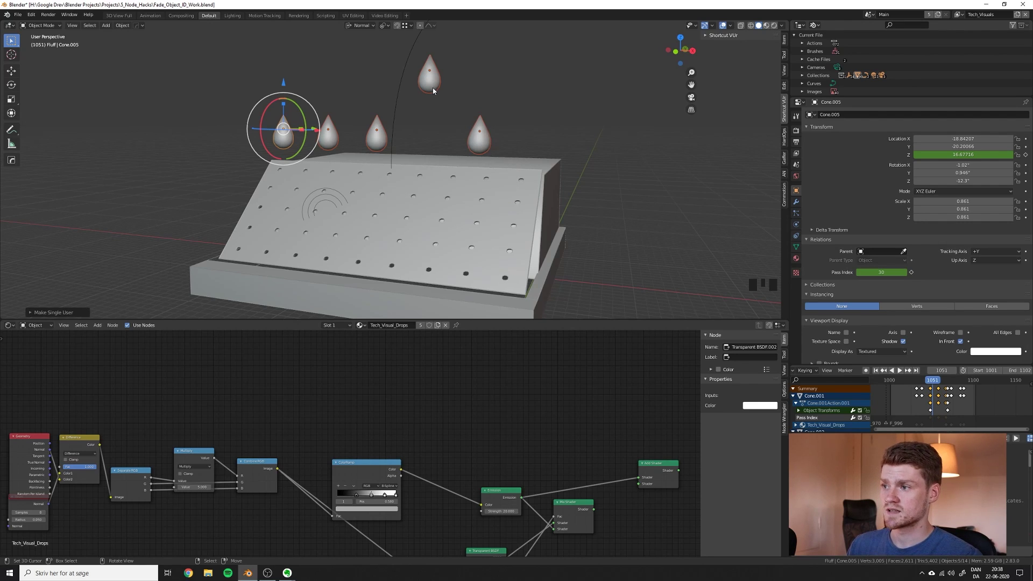
# Raise the Cone.002 drop at frame 1055 and keyframe its Z location.
pyautogui.hotkey('shift', 'Right')
pyautogui.hotkey('shift', 'space')
pyautogui.hotkey('shift', 'space')
pyautogui.click(936, 381)
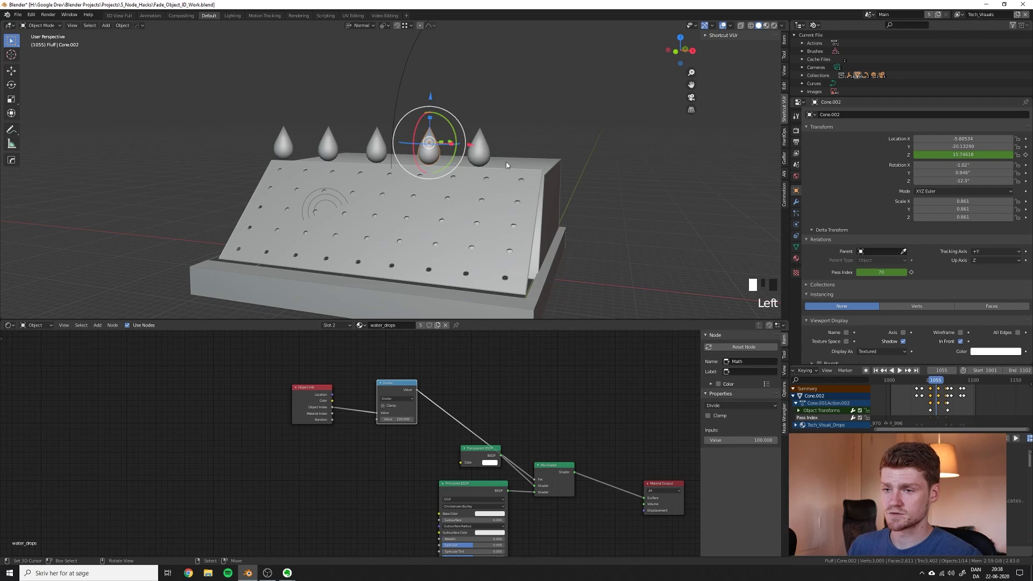
pyautogui.press('g')
pyautogui.rightClick(431, 121)
pyautogui.moveTo(431, 100); pyautogui.dragTo(432, 47)
pyautogui.rightClick(974, 155)
pyautogui.click(974, 156)
# Rewind the timeline to before the drops fall and play the animation to check the edited Cone.002 motion.
pyautogui.moveTo(936, 380); pyautogui.dragTo(931, 381)
pyautogui.hotkey('shift', 'space')
pyautogui.hotkey('shift', 'space')
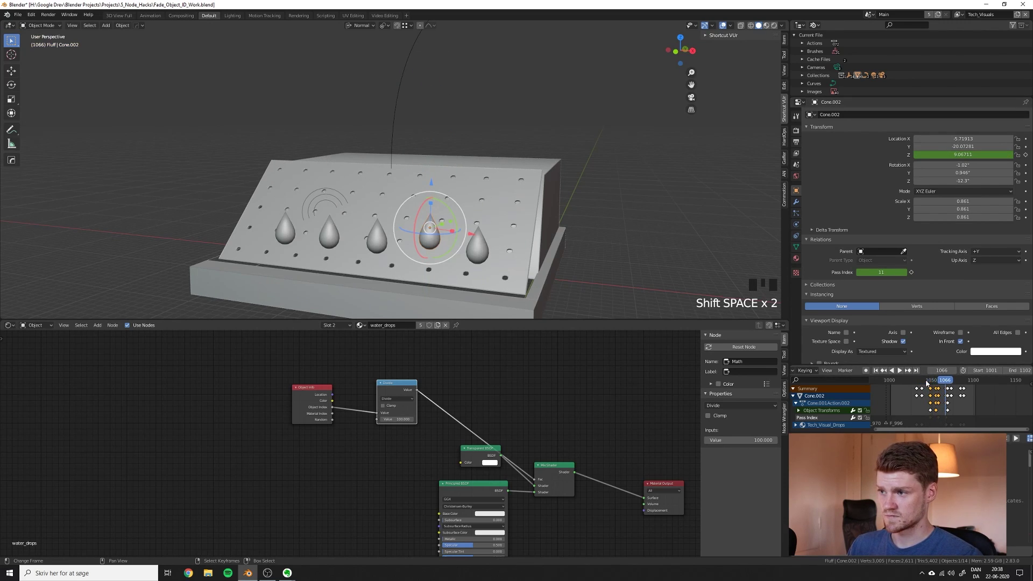
# Go to frame 1048, where the drops are still above the panel, and make Cone.001 the active drop.
pyautogui.click(931, 380)
pyautogui.rightClick(479, 132)
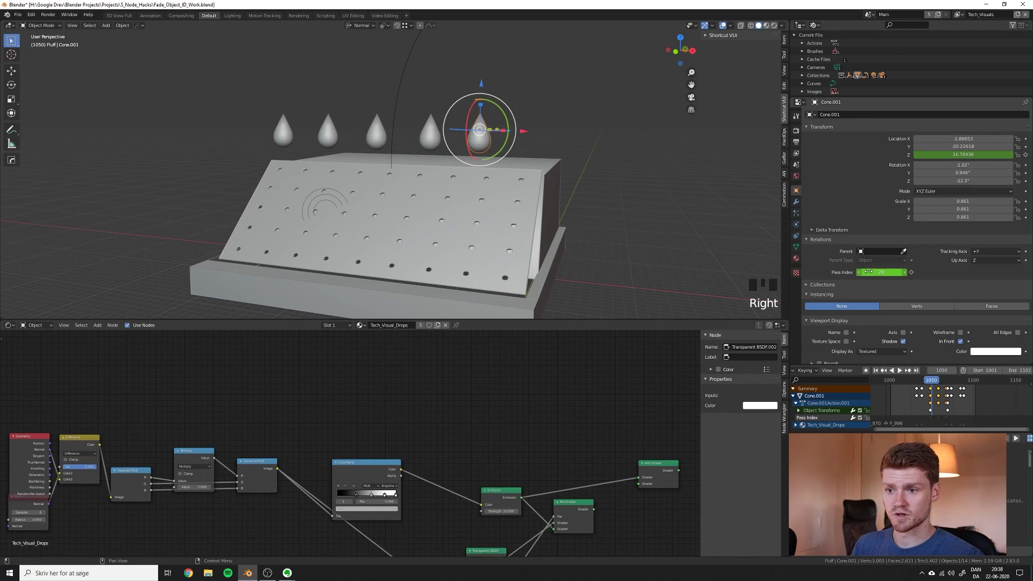
pyautogui.press('Left')
pyautogui.moveTo(931, 388); pyautogui.dragTo(930, 389)
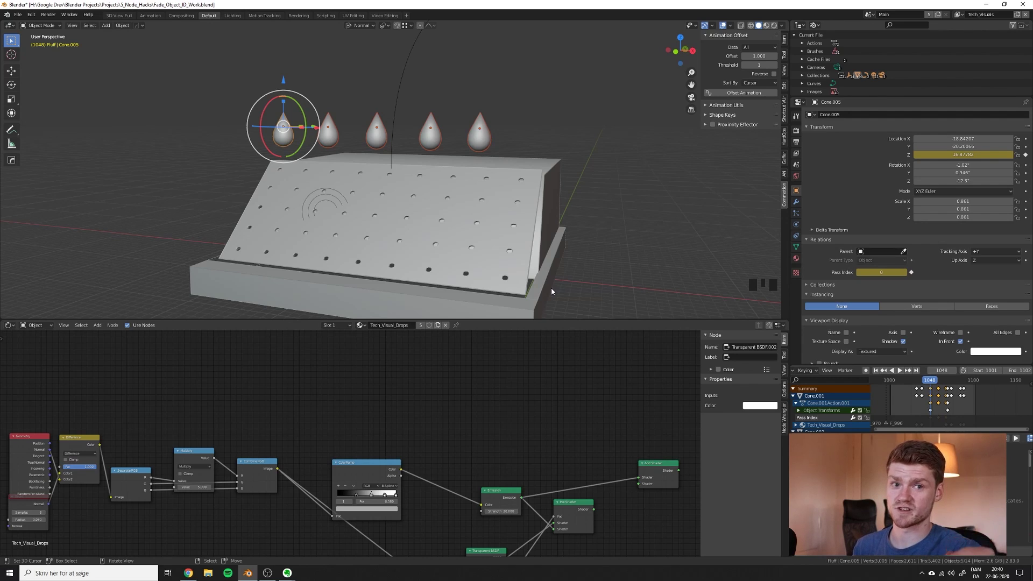
pyautogui.keyDown('shift'); pyautogui.rightClick(480, 138); pyautogui.keyUp('shift')
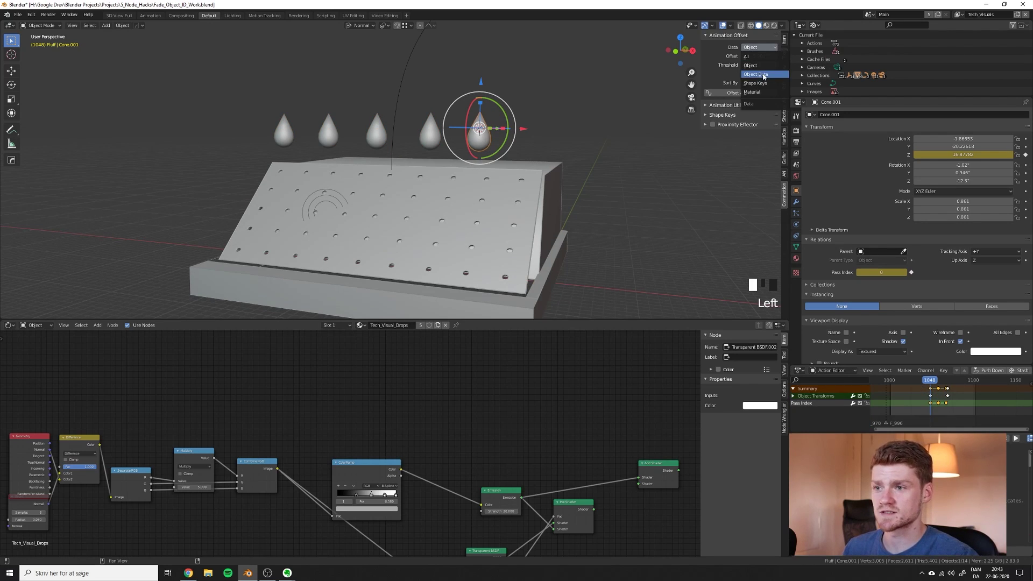
# Set the Animation Offset data to Object and its frame offset to 5.
pyautogui.click(758, 54)
pyautogui.click(758, 56)
pyautogui.write('5')
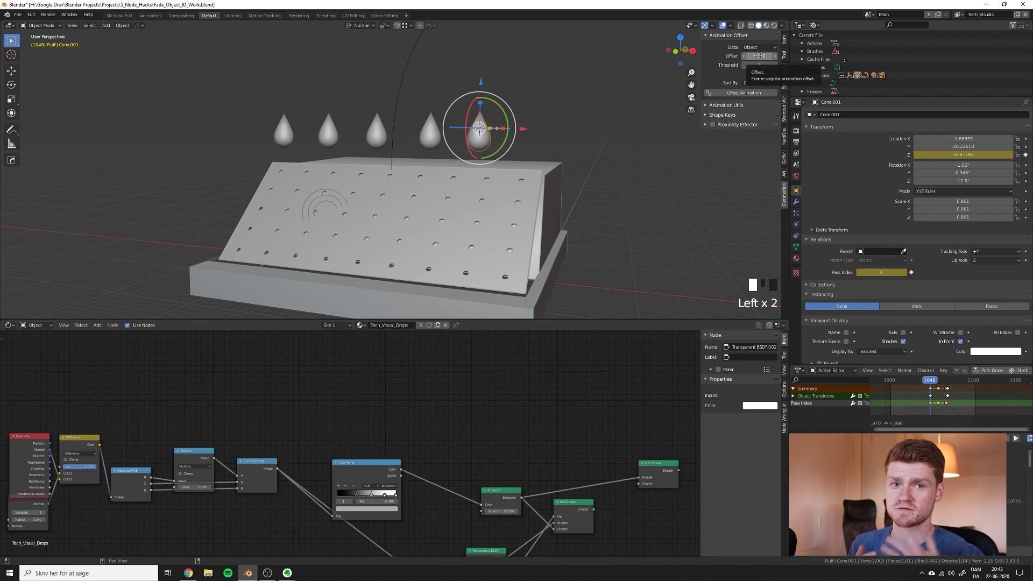
pyautogui.press('Return')
# Try offsetting the five drops' animation from a 3D cursor placed beside Cone.001, play it, and undo the offset.
pyautogui.moveTo(509, 143); pyautogui.dragTo(510, 138, button='middle')
pyautogui.click(512, 133)
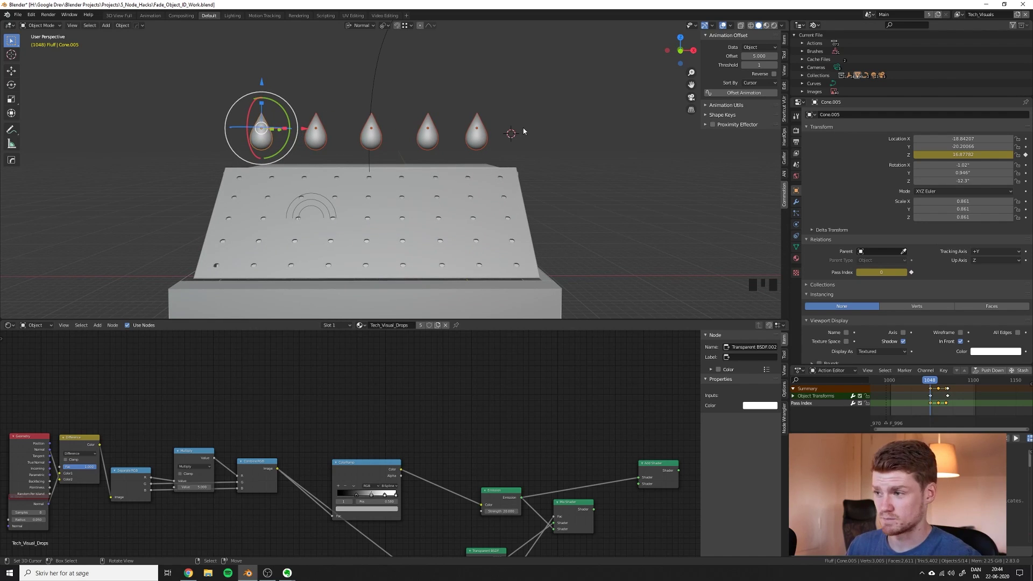
pyautogui.moveTo(526, 128); pyautogui.dragTo(500, 127, button='middle')
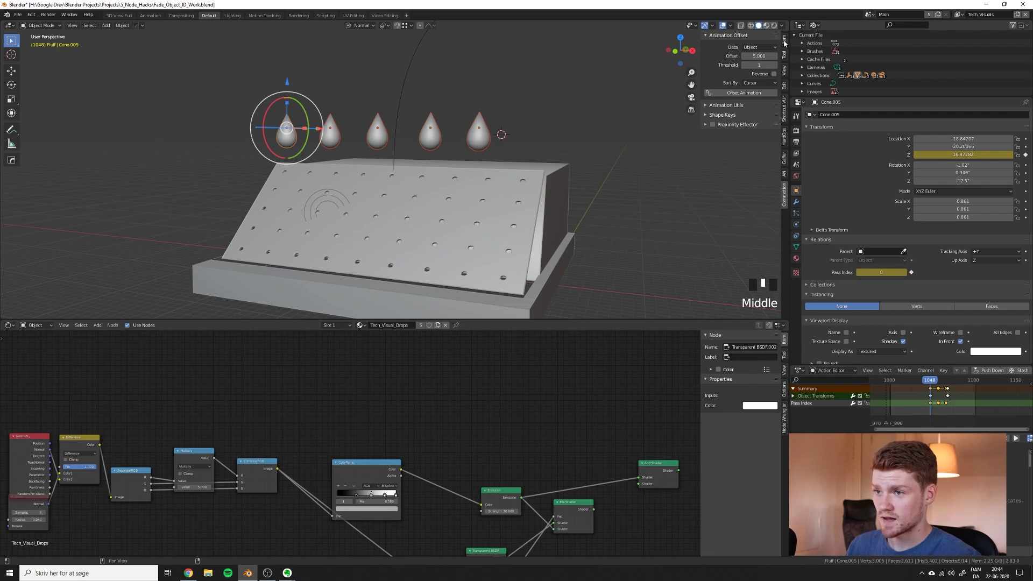
pyautogui.click(751, 93)
pyautogui.hotkey('shift', 'space')
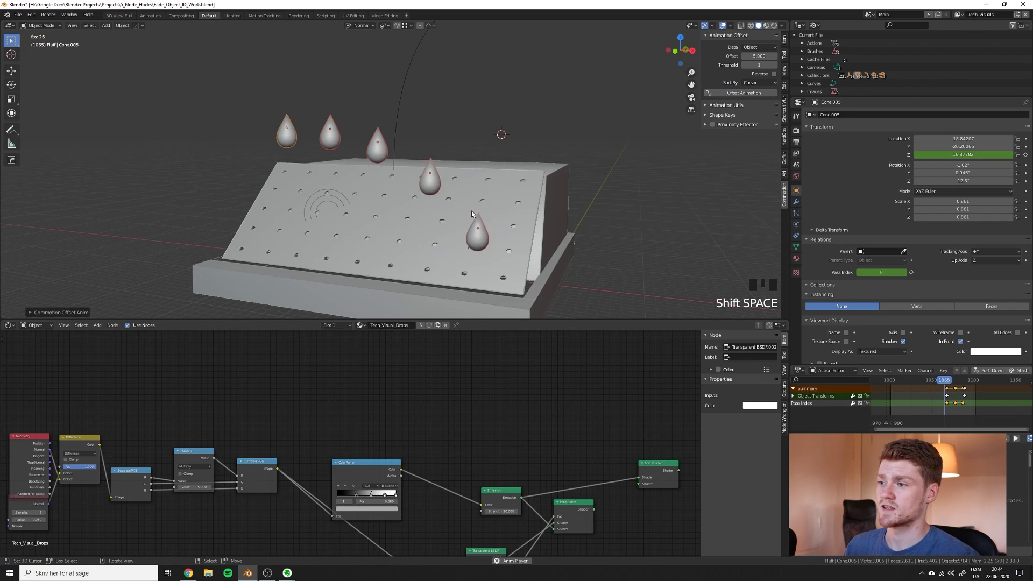
pyautogui.hotkey('ctrl', 'z')
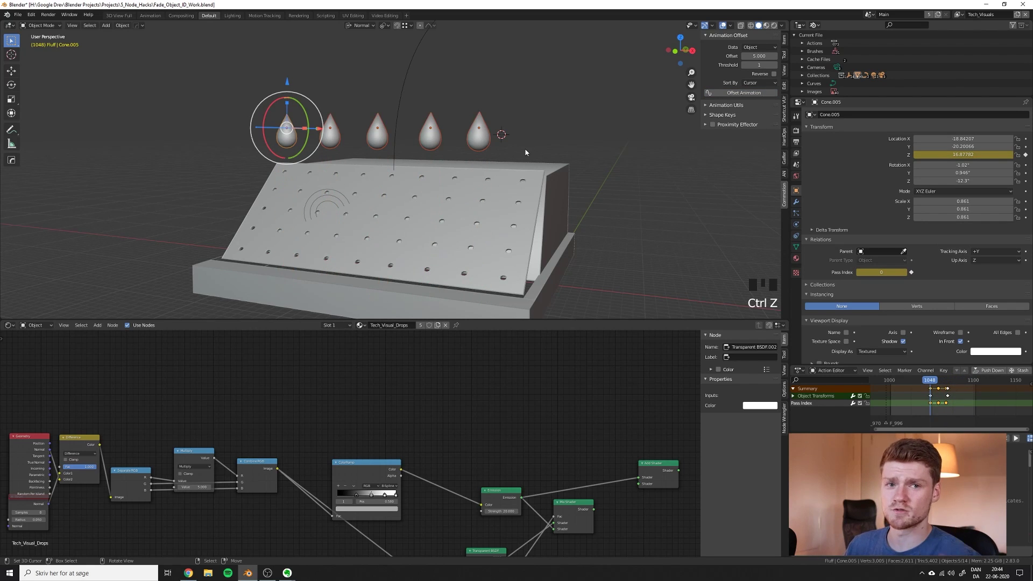
# Place the 3D cursor near the middle drop, offset the animation of all five drops from it, and play the result.
pyautogui.moveTo(526, 152); pyautogui.dragTo(411, 137, button='middle')
pyautogui.click(393, 131)
pyautogui.click(743, 92)
pyautogui.hotkey('shift', 'space')
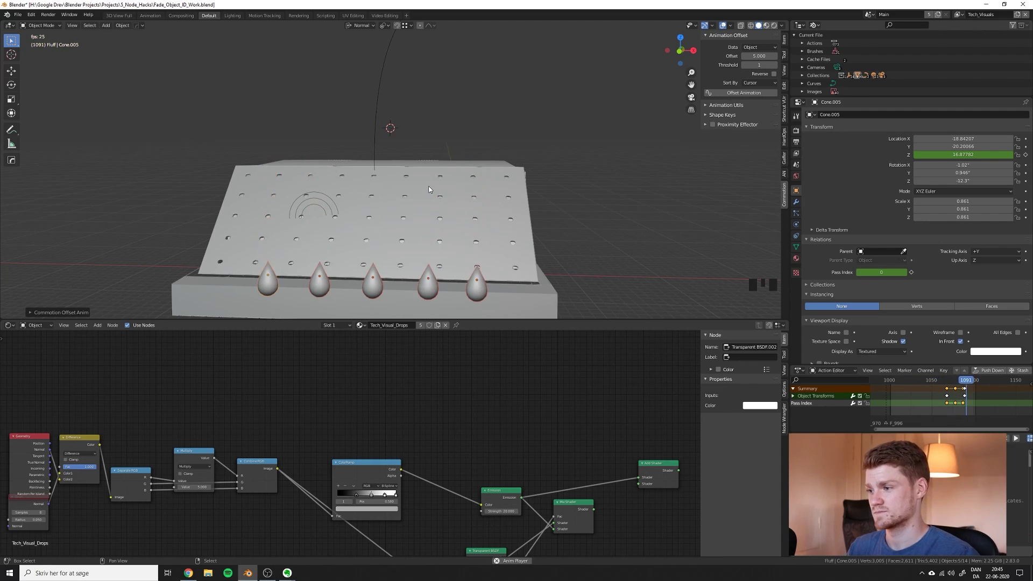
# Switch the viewport to Rendered shading and play the offset drop animation to check the individual fading.
pyautogui.moveTo(428, 188); pyautogui.dragTo(519, 235, button='middle')
pyautogui.press('z')
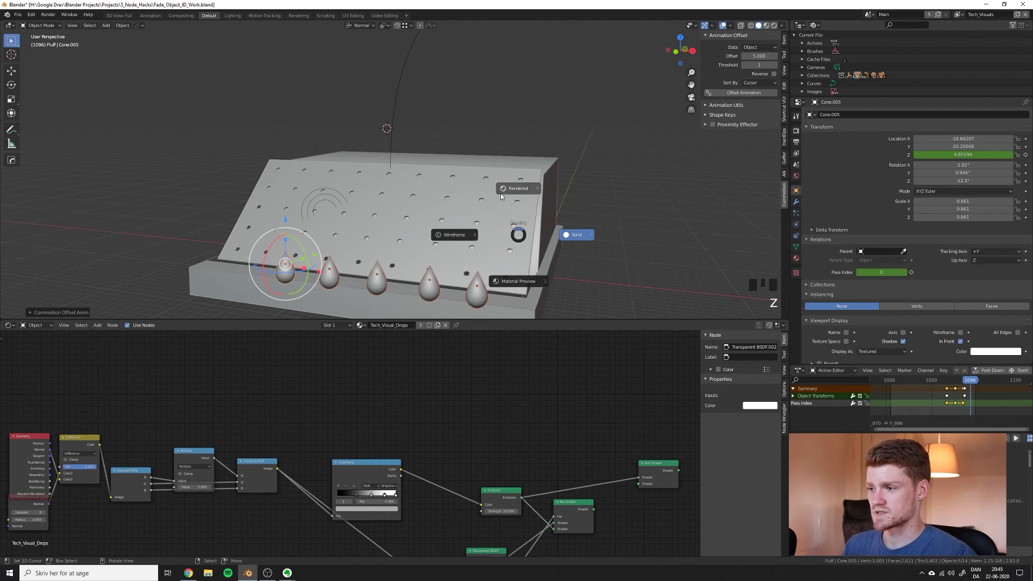
pyautogui.click(506, 188)
pyautogui.hotkey('shift', 'space')
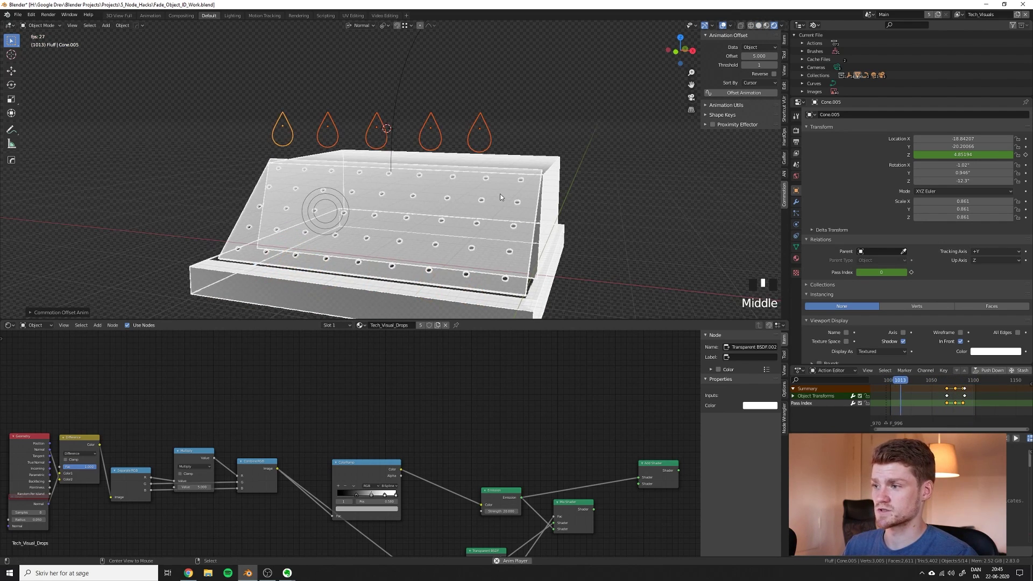
pyautogui.keyDown('shift'); pyautogui.moveTo(505, 190); pyautogui.dragTo(490, 186, button='middle'); pyautogui.keyUp('shift')
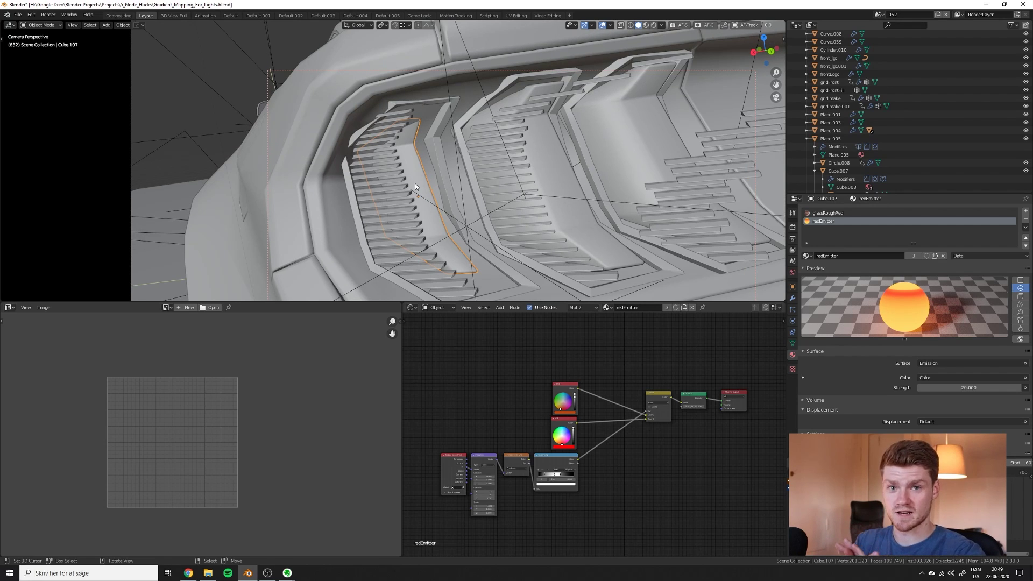
# Frame the car light scene in the camera view and preview it in Rendered shading.
pyautogui.press('Home')
pyautogui.press('z')
pyautogui.click(488, 83)
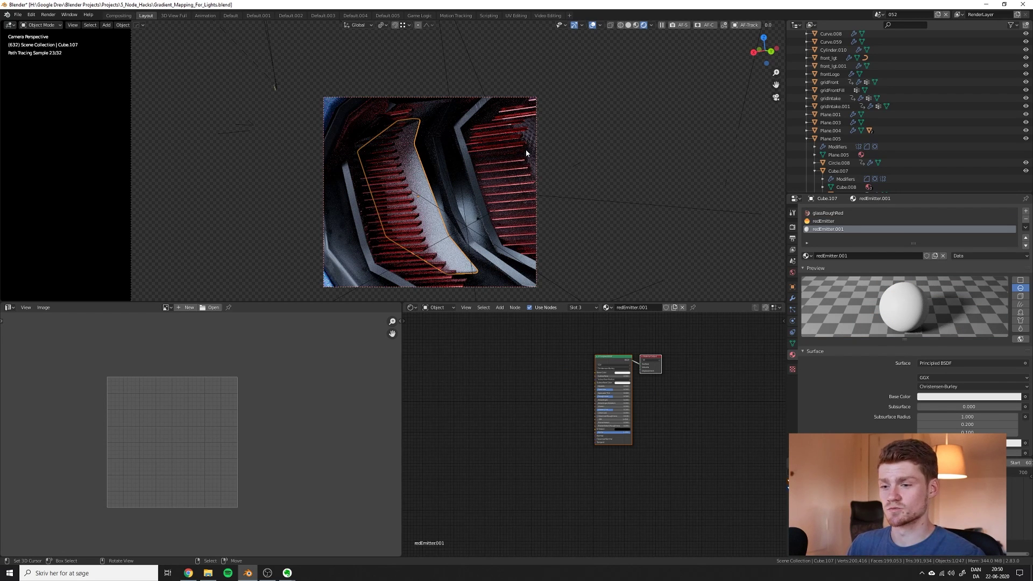
# Replace the Principled BSDF in the redEmitter.001 material with an Emission shader feeding the output's Surface, leaving room before it.
pyautogui.scroll(8, 584, 396)
pyautogui.moveTo(633, 372); pyautogui.dragTo(631, 442, button='middle')
pyautogui.click(636, 398)
pyautogui.press('x')
pyautogui.hotkey('shift', 'a')
pyautogui.click(594, 379)
pyautogui.write('emi')
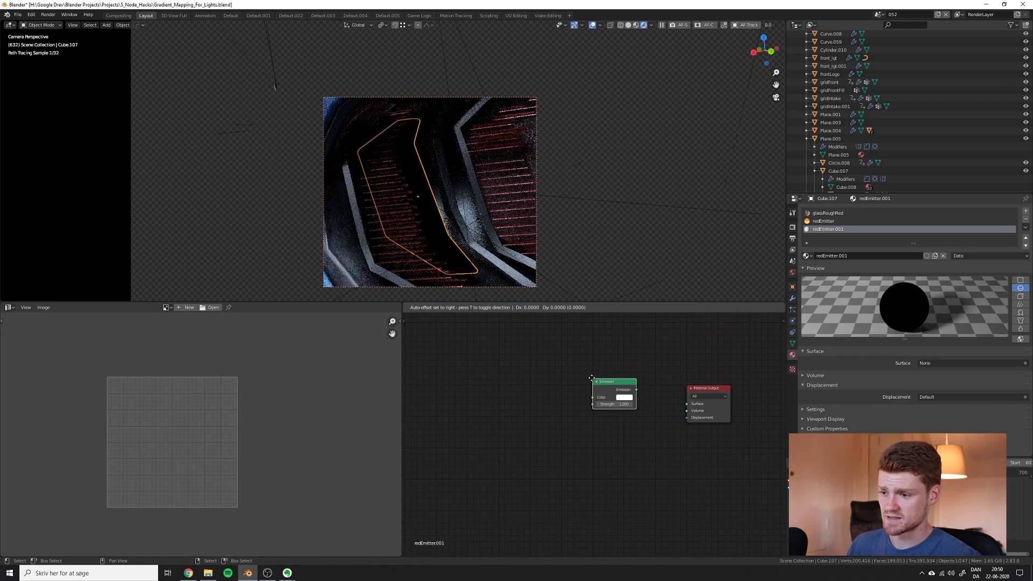
pyautogui.click(551, 388)
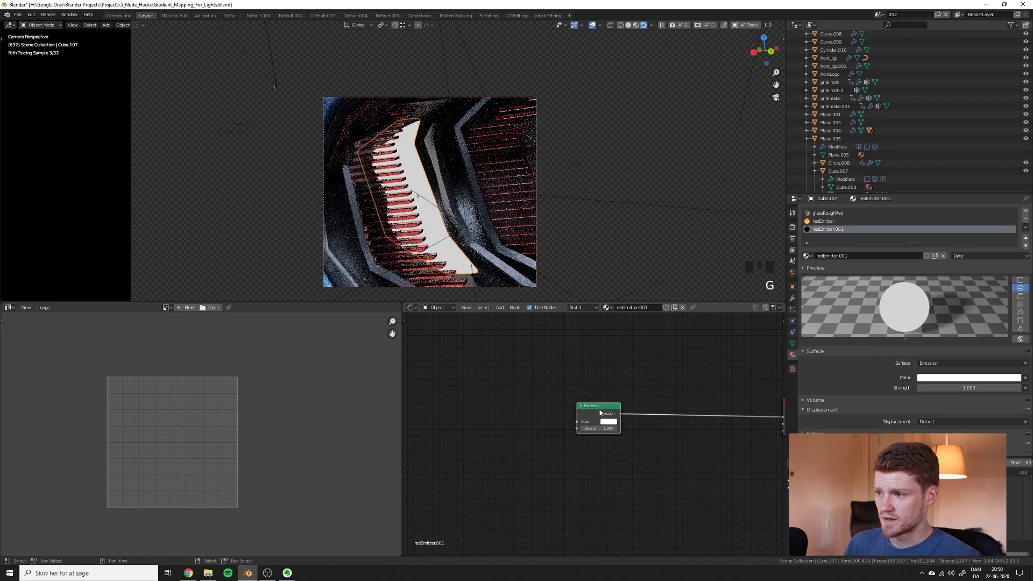
pyautogui.hotkey('alt', 'a')
pyautogui.click(588, 412)
pyautogui.press('g')
pyautogui.moveTo(588, 412); pyautogui.dragTo(530, 397, button='middle')
pyautogui.click(604, 412)
# Add an RGB node set to red and connect it to the Emission node's Color.
pyautogui.hotkey('shift', 'a')
pyautogui.click(530, 394)
pyautogui.write('rg')
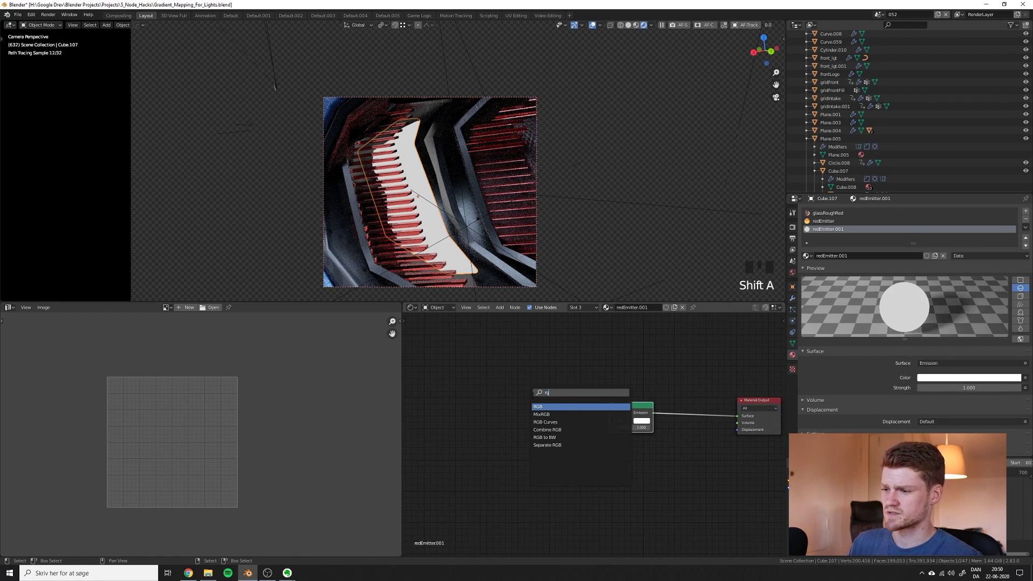
pyautogui.press('Return')
pyautogui.click(476, 382)
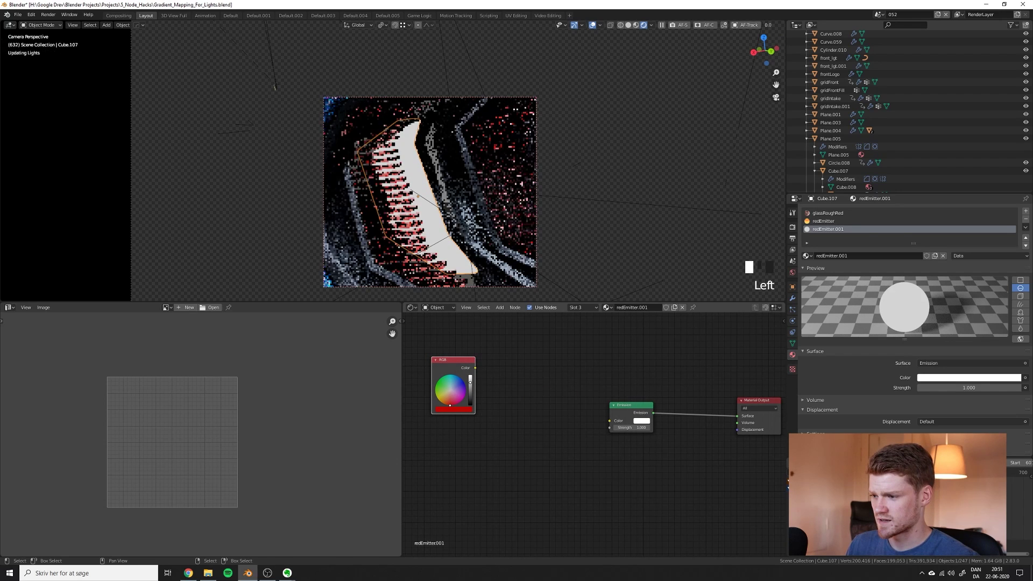
pyautogui.click(476, 383)
pyautogui.moveTo(476, 368); pyautogui.dragTo(610, 421)
# Duplicate the red RGB node, place the copy below it, and change its color to orange.
pyautogui.hotkey('shift', 'd')
pyautogui.click(444, 426)
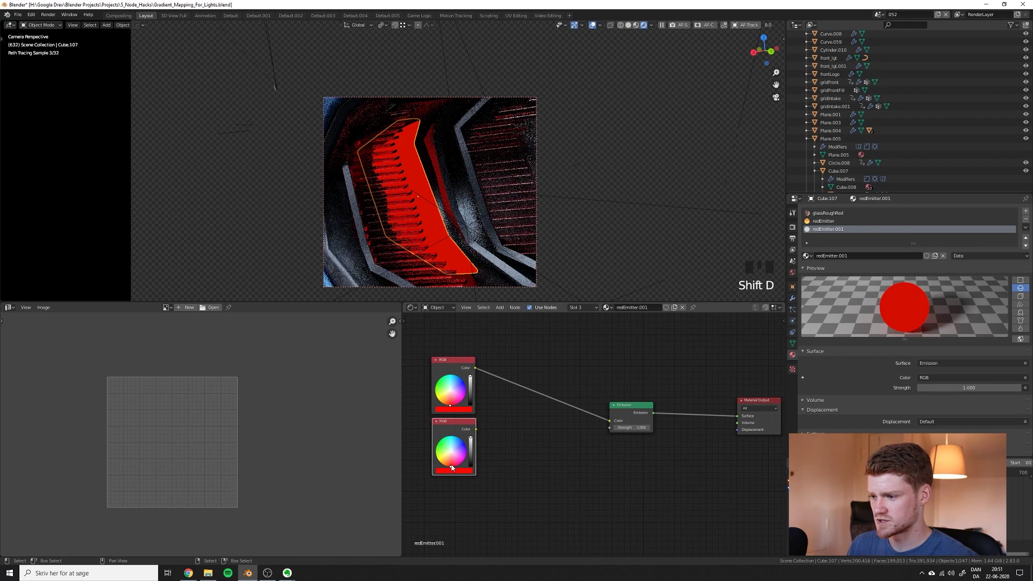
pyautogui.moveTo(450, 464); pyautogui.dragTo(445, 462)
# Combine the red and orange RGB nodes with a Mix node feeding the Emission Color, expand it, and tidy the layout.
pyautogui.scroll(-2, 445, 462)
pyautogui.keyDown('ctrl'); pyautogui.keyDown('shift'); pyautogui.moveTo(510, 356); pyautogui.dragTo(487, 466, button='right'); pyautogui.keyUp('shift'); pyautogui.keyUp('ctrl')
pyautogui.press('g')
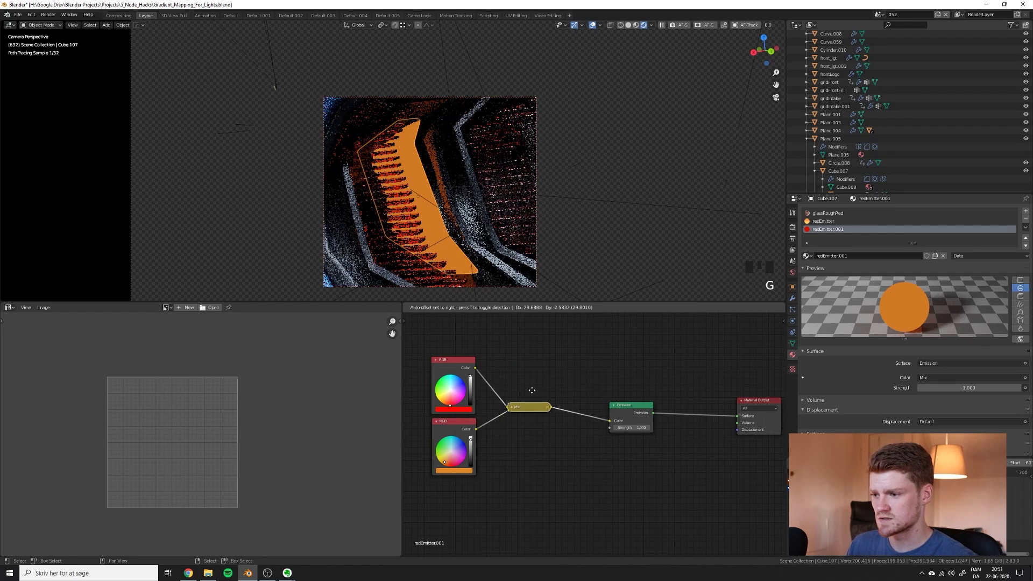
pyautogui.click(532, 393)
pyautogui.click(515, 407)
pyautogui.moveTo(486, 440); pyautogui.dragTo(605, 437, button='middle')
pyautogui.press('g')
pyautogui.click(605, 448)
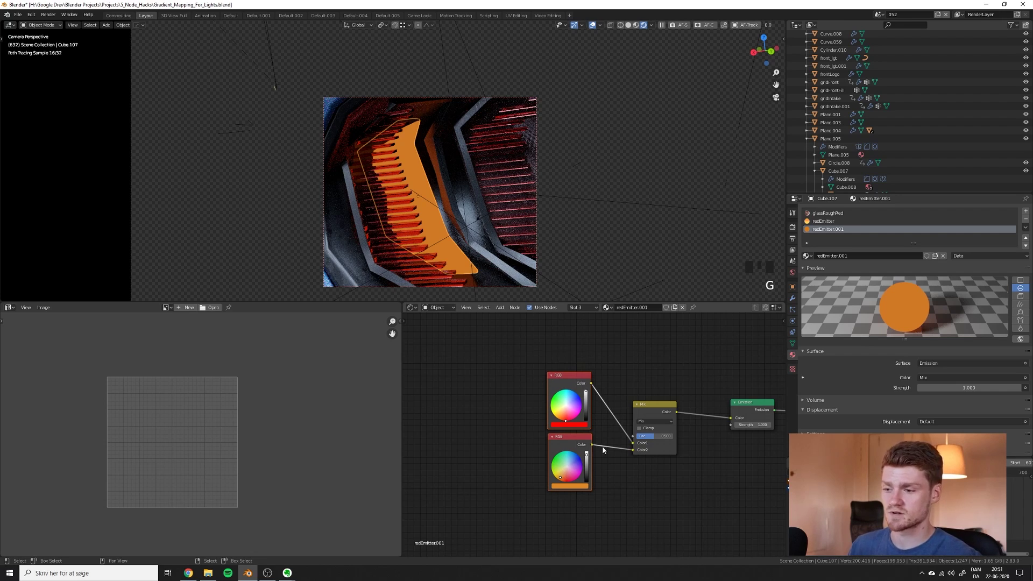
# Add a Gradient Texture node beside the RGB nodes and preview its output on the light mesh.
pyautogui.moveTo(466, 415); pyautogui.dragTo(510, 406, button='middle')
pyautogui.hotkey('shift', 'a')
pyautogui.click(510, 407)
pyautogui.write('gra')
pyautogui.press('Return')
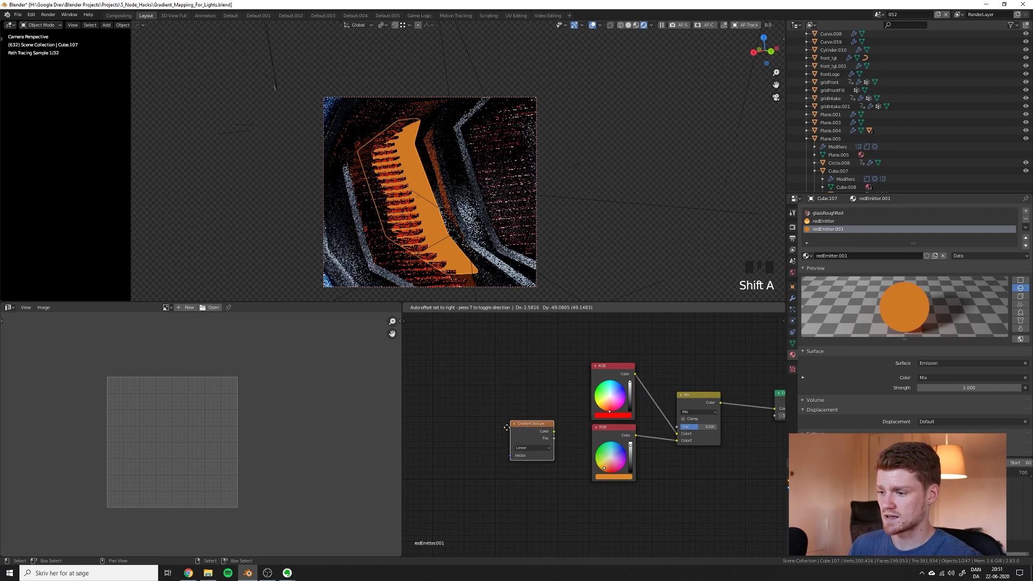
pyautogui.click(455, 476)
pyautogui.keyDown('ctrl'); pyautogui.keyDown('shift'); pyautogui.click(490, 474); pyautogui.keyUp('shift'); pyautogui.keyUp('ctrl')
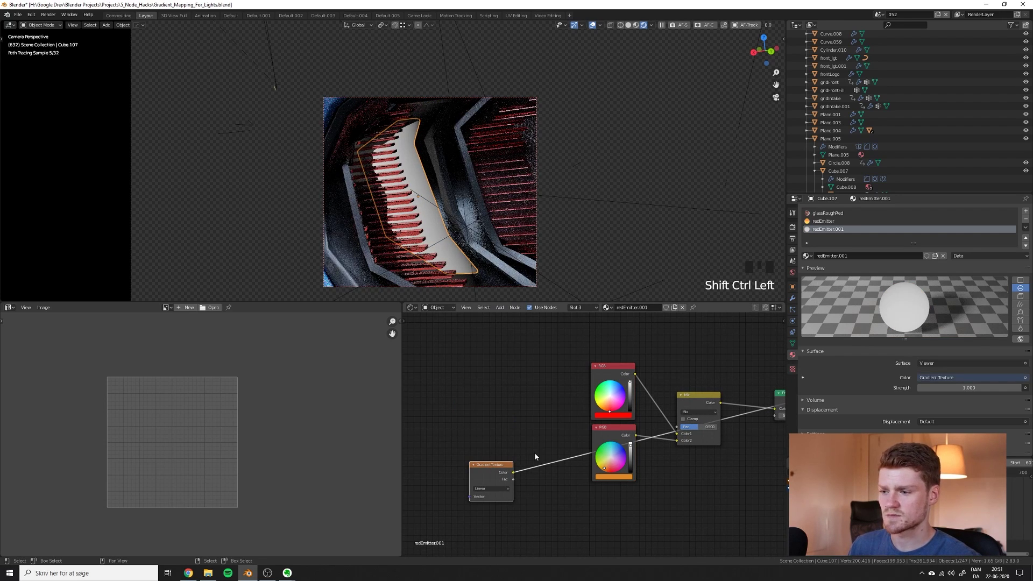
# Connect the Gradient Texture's Color to the Mix node's Fac, preview the mix, and move the gradient below the RGB nodes.
pyautogui.moveTo(513, 473); pyautogui.dragTo(679, 427)
pyautogui.keyDown('ctrl'); pyautogui.keyDown('shift'); pyautogui.click(696, 408); pyautogui.keyUp('shift'); pyautogui.keyUp('ctrl')
pyautogui.moveTo(635, 469); pyautogui.dragTo(640, 397, button='middle')
pyautogui.click(506, 398)
pyautogui.press('g')
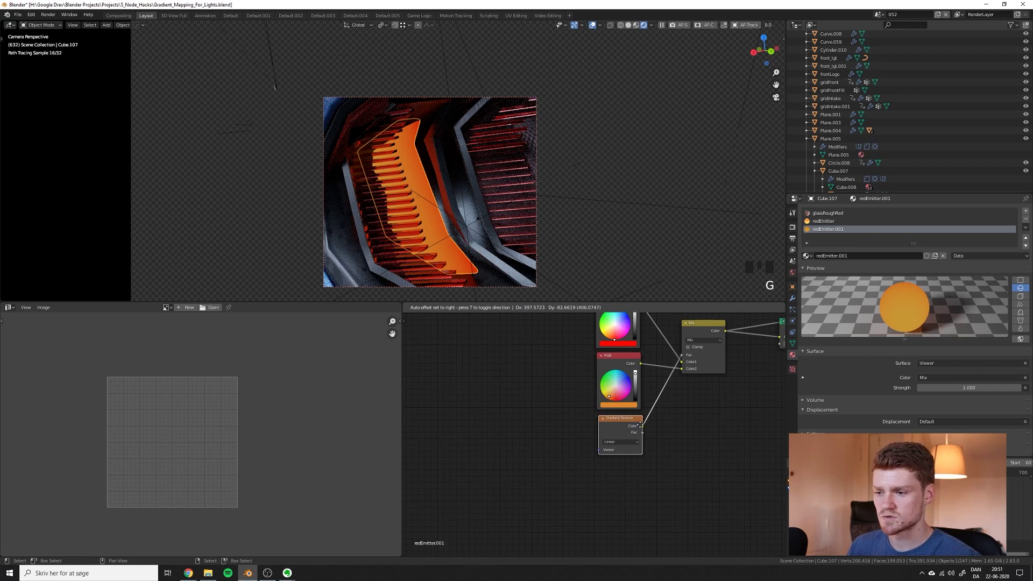
pyautogui.click(640, 425)
# Switch to Solid shading, enter Edit Mode on the Cube.107 light mesh, and unwrap all its faces.
pyautogui.press('z')
pyautogui.click(542, 203)
pyautogui.press('Tab')
pyautogui.moveTo(473, 183)
pyautogui.mouseDown(button='middle')
pyautogui.moveTo(416, 155)
pyautogui.moveTo(422, 164)
pyautogui.mouseUp(button='middle')
pyautogui.press('u')
pyautogui.click(426, 167)
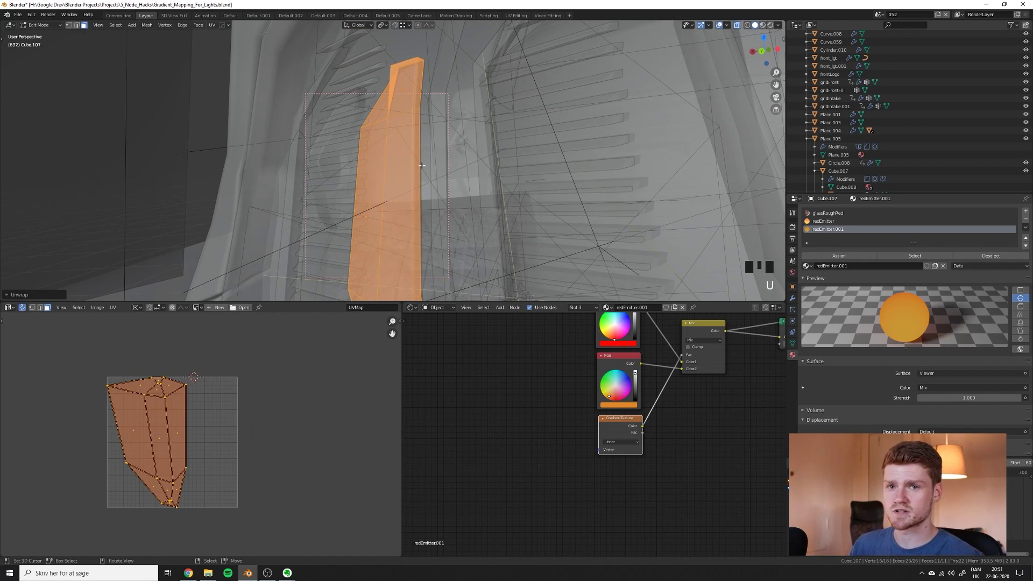
pyautogui.scroll(2, 273, 406)
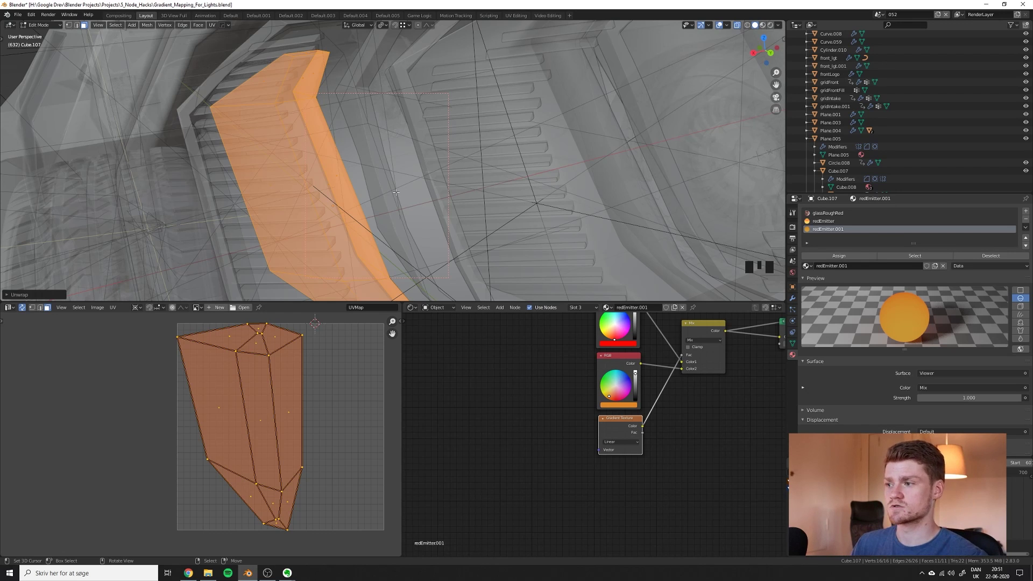
# Make the long front quad of the light mesh the active face and reset the UVs of all selected faces.
pyautogui.moveTo(396, 192); pyautogui.dragTo(368, 177, button='middle')
pyautogui.hotkey('alt', 'z')
pyautogui.keyDown('shift'); pyautogui.rightClick(373, 173); pyautogui.keyUp('shift')
pyautogui.hotkey('alt', 'z')
pyautogui.keyDown('shift'); pyautogui.rightClick(368, 177); pyautogui.keyUp('shift')
pyautogui.press('u')
pyautogui.click(358, 287)
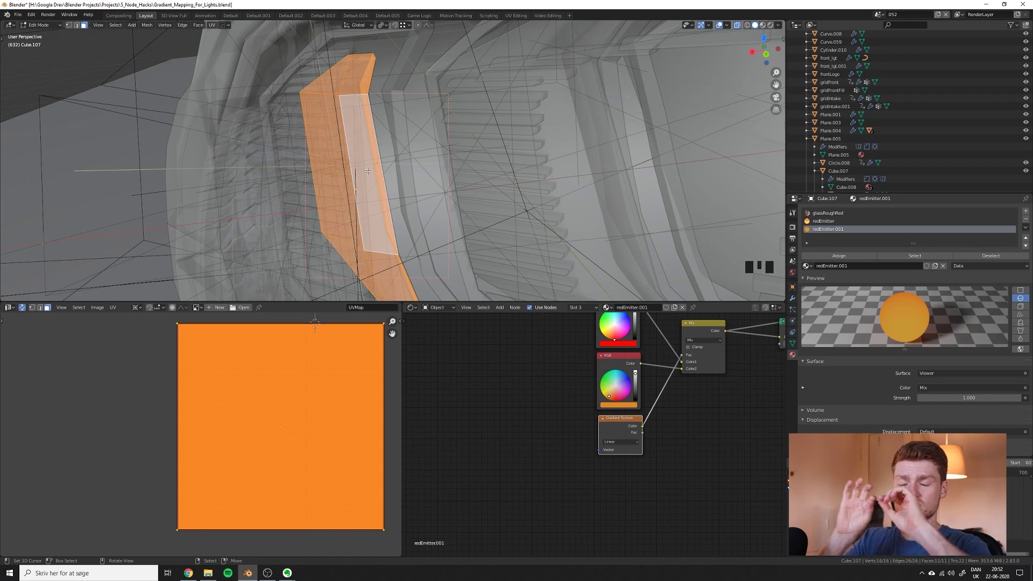
# Unwrap the light mesh with Follow Active Quads using the Length Average edge length mode.
pyautogui.press('u')
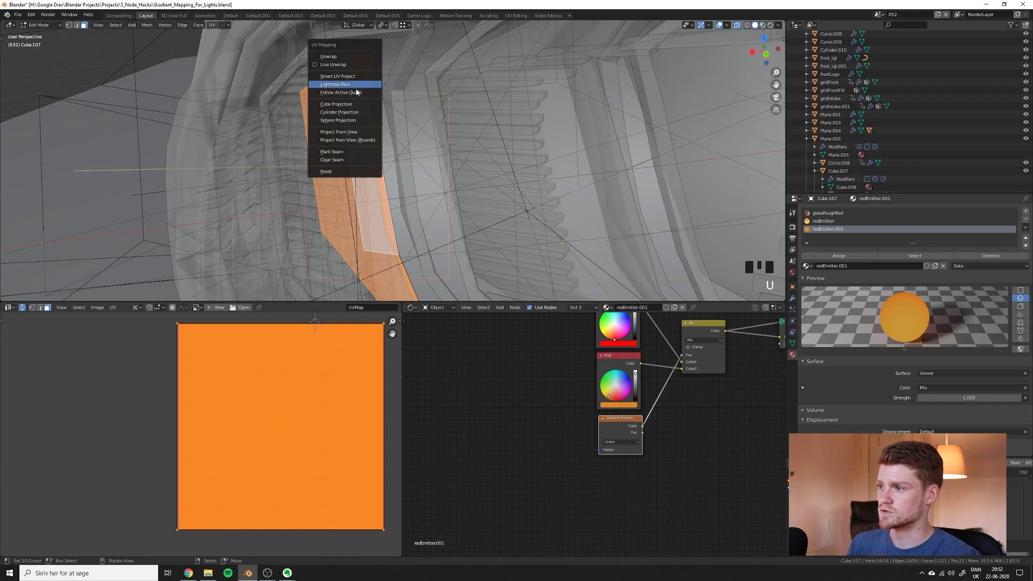
pyautogui.click(355, 95)
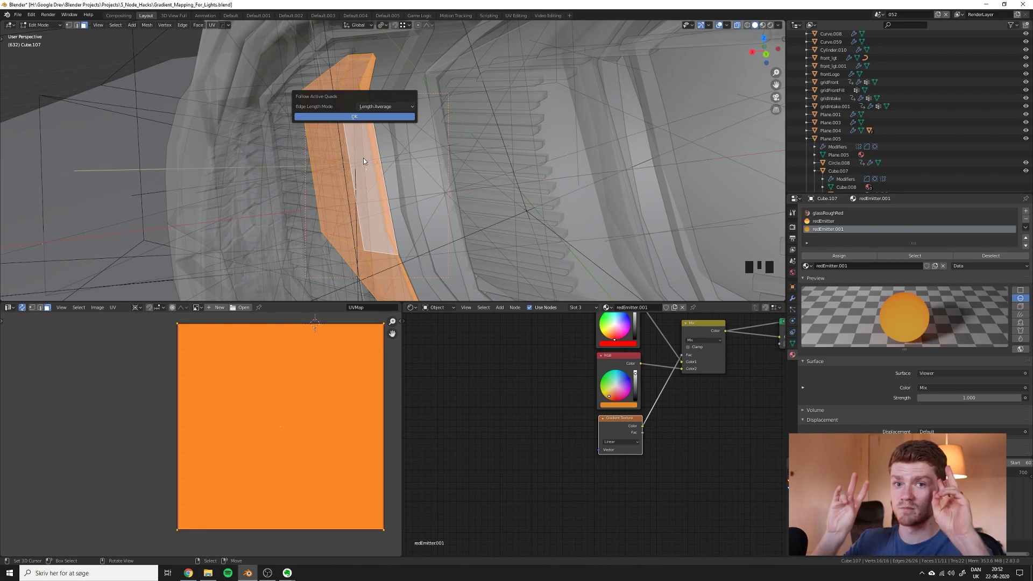
pyautogui.click(354, 117)
pyautogui.scroll(-8, 235, 435)
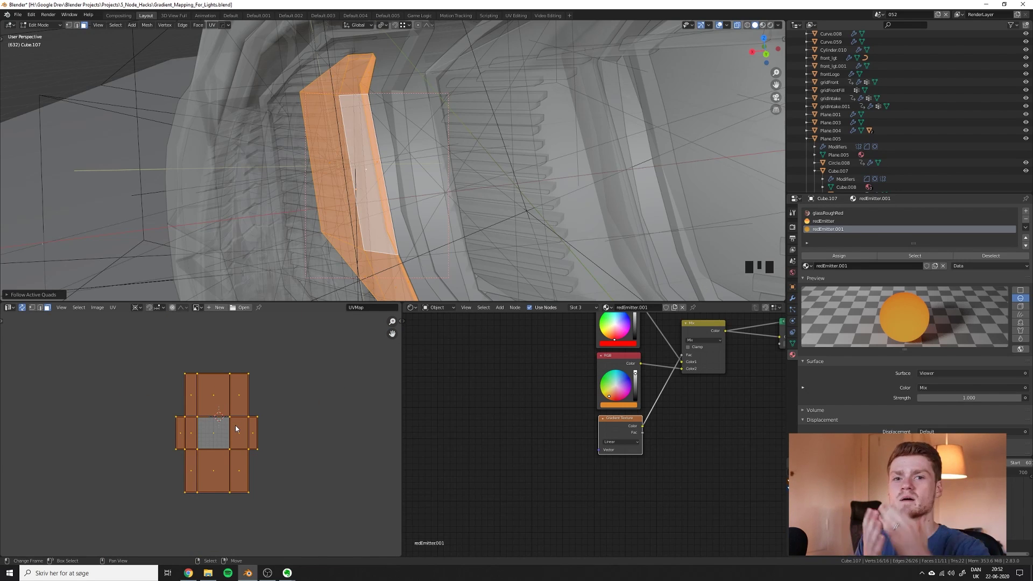
# Scale the unwrapped UV layout and move it so its upper edge aligns with the top of the UV square.
pyautogui.press('s')
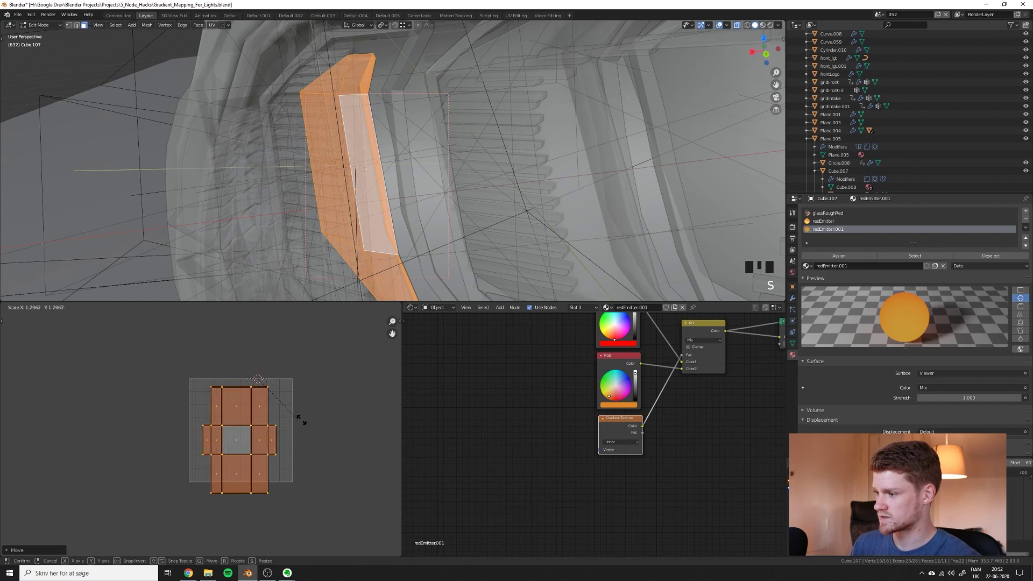
pyautogui.click(301, 417)
pyautogui.press('g')
pyautogui.click(315, 375)
pyautogui.moveTo(285, 390); pyautogui.dragTo(267, 408, button='middle')
pyautogui.scroll(8, 261, 411)
pyautogui.scroll(-4, 224, 334)
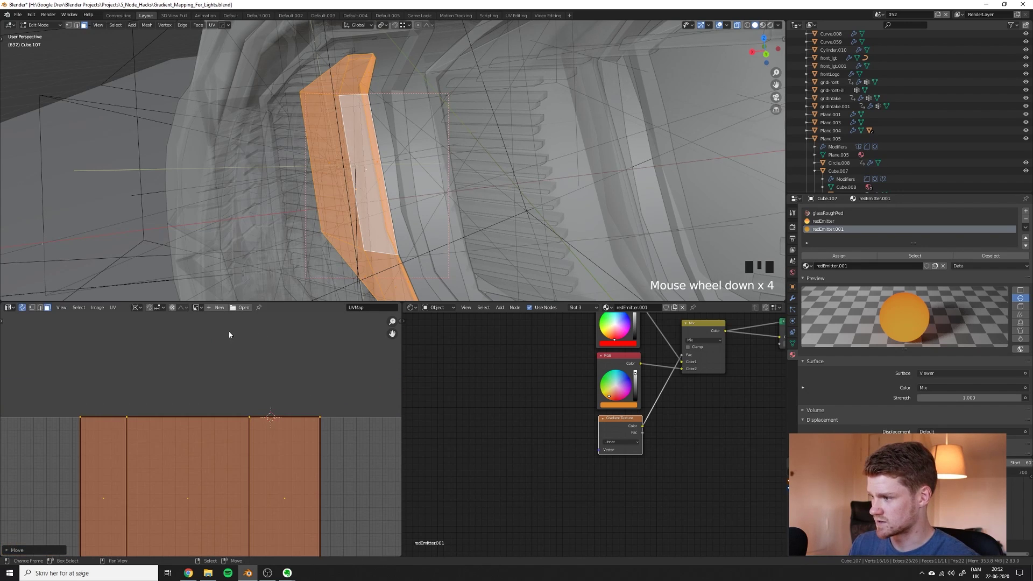
# Scale the UV layout to the UV square's height, widen it by about 1.3 along X, and center it in the square.
pyautogui.click(143, 310)
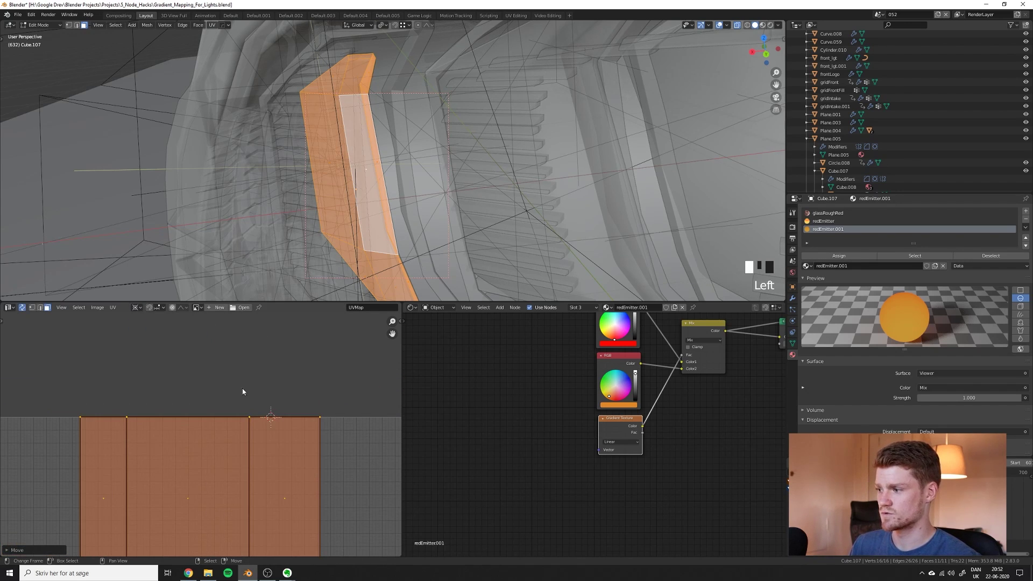
pyautogui.scroll(2, 299, 411)
pyautogui.click(302, 407)
pyautogui.click(299, 407)
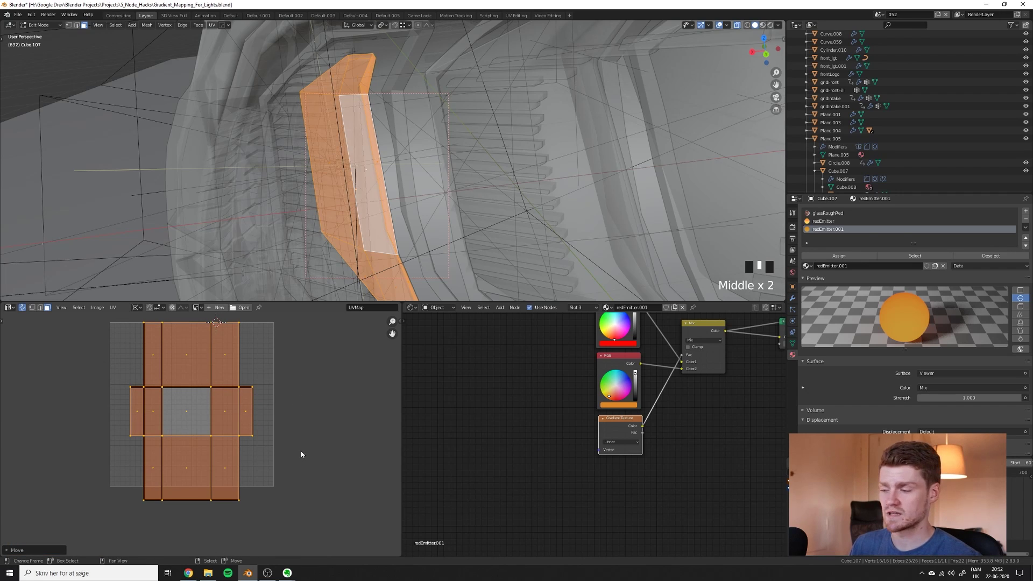
pyautogui.press('s')
pyautogui.click(230, 397)
pyautogui.press('s')
pyautogui.press('x')
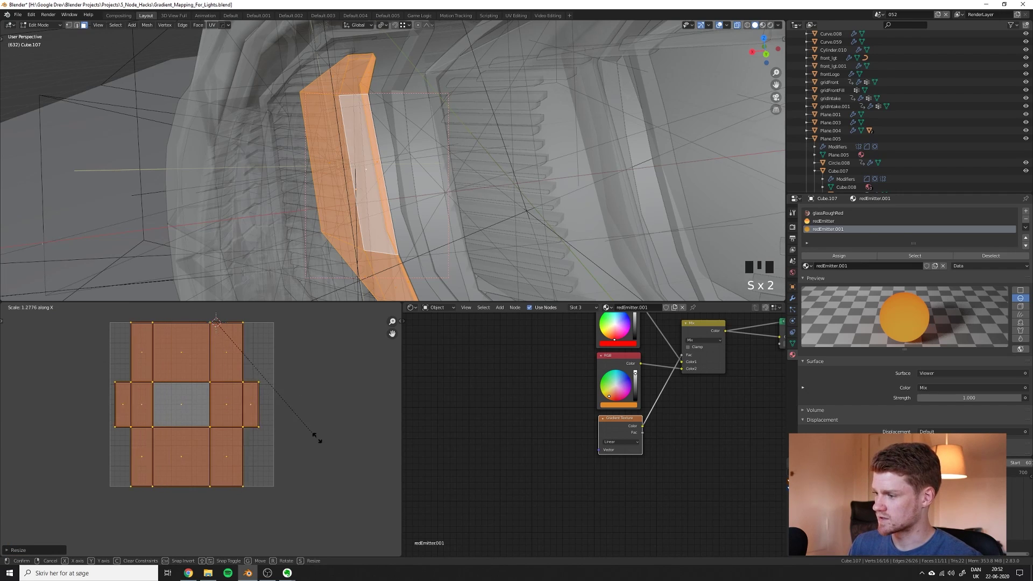
pyautogui.click(322, 437)
pyautogui.press('g')
pyautogui.click(356, 432)
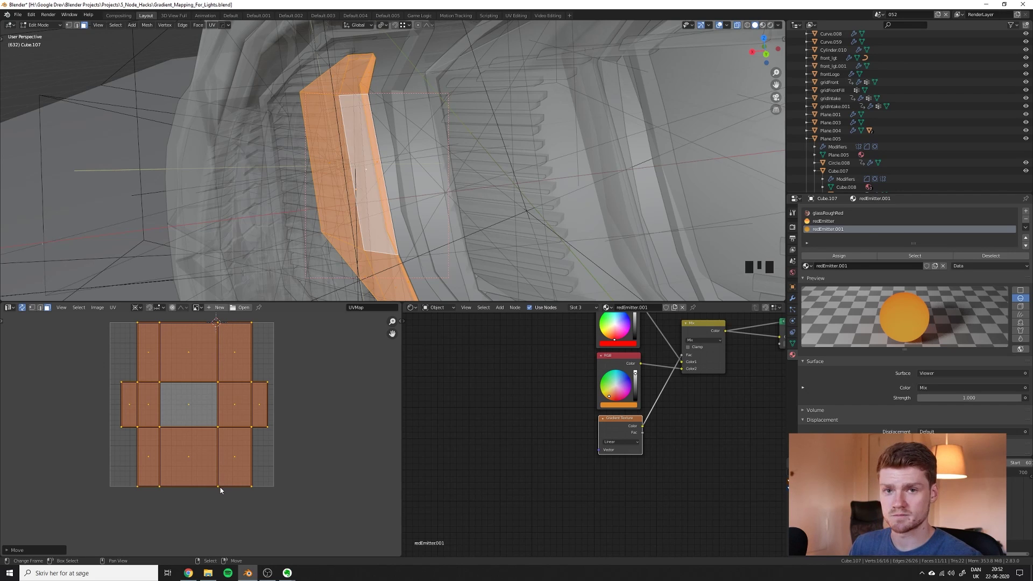
# Add a Texture Coordinate setup to the Gradient Texture and remove its Mapping node so the UV output feeds the Vector input directly.
pyautogui.moveTo(620, 422); pyautogui.dragTo(543, 453)
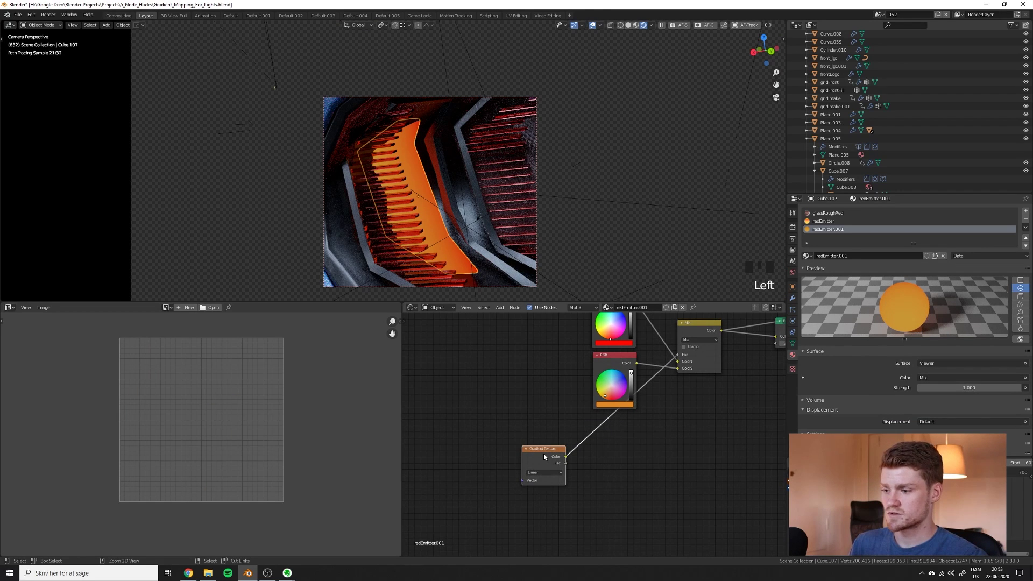
pyautogui.hotkey('ctrl', 't')
pyautogui.moveTo(544, 453); pyautogui.dragTo(618, 412, button='middle')
pyautogui.scroll(3, 618, 413)
pyautogui.moveTo(492, 381); pyautogui.dragTo(633, 419)
pyautogui.click(554, 351)
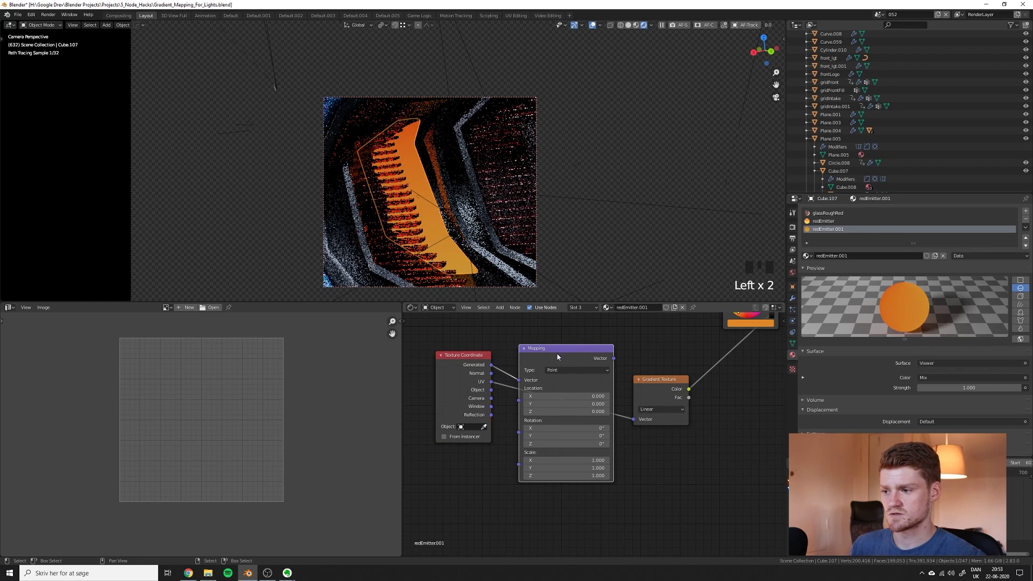
pyautogui.press('x')
pyautogui.press('g')
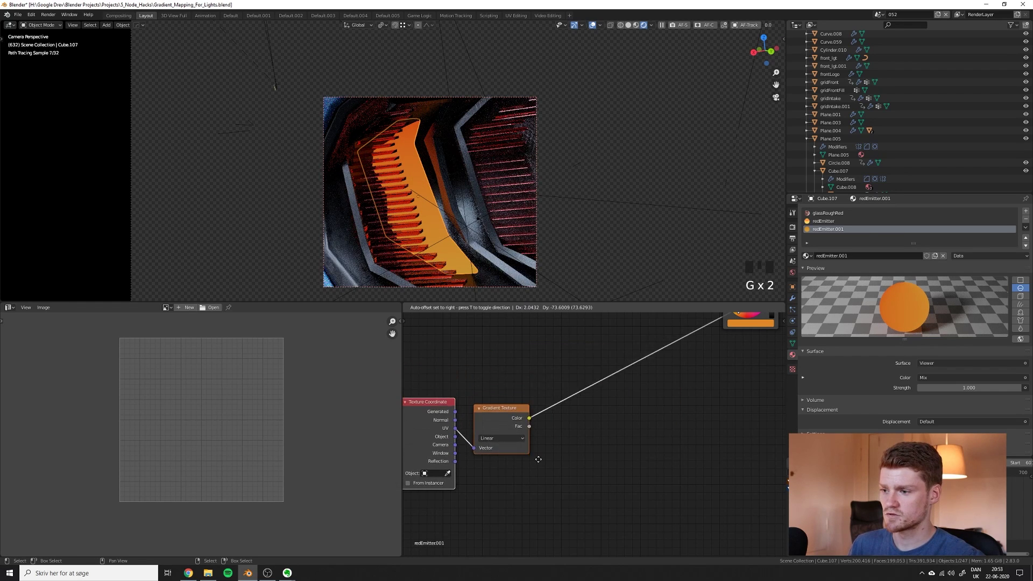
pyautogui.click(537, 460)
# Insert a ColorRamp between the Gradient Texture and the Mix node and move its black stop to position 0.427.
pyautogui.hotkey('alt', 'a')
pyautogui.hotkey('shift', 'a')
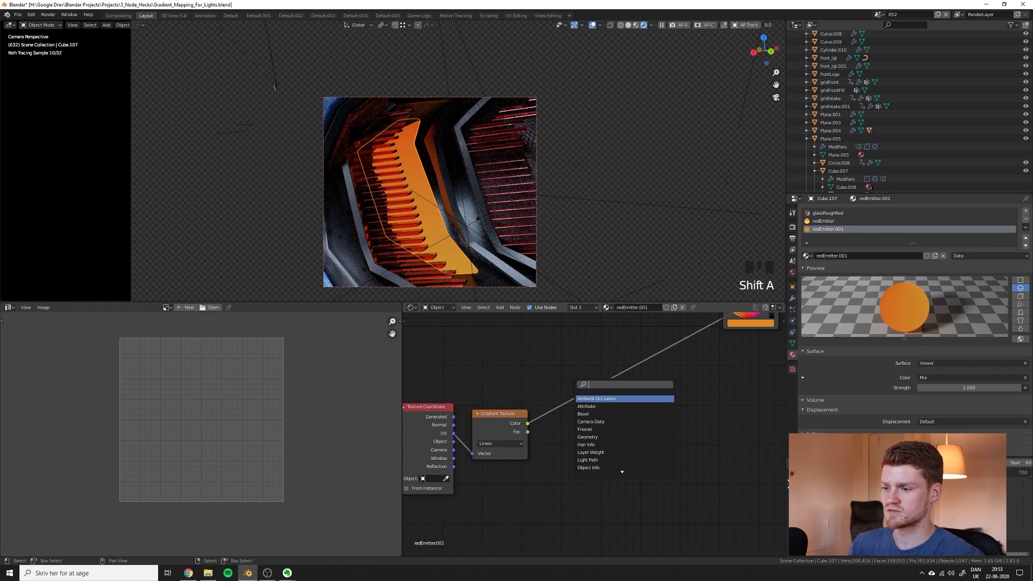
pyautogui.write('colo')
pyautogui.press('Return')
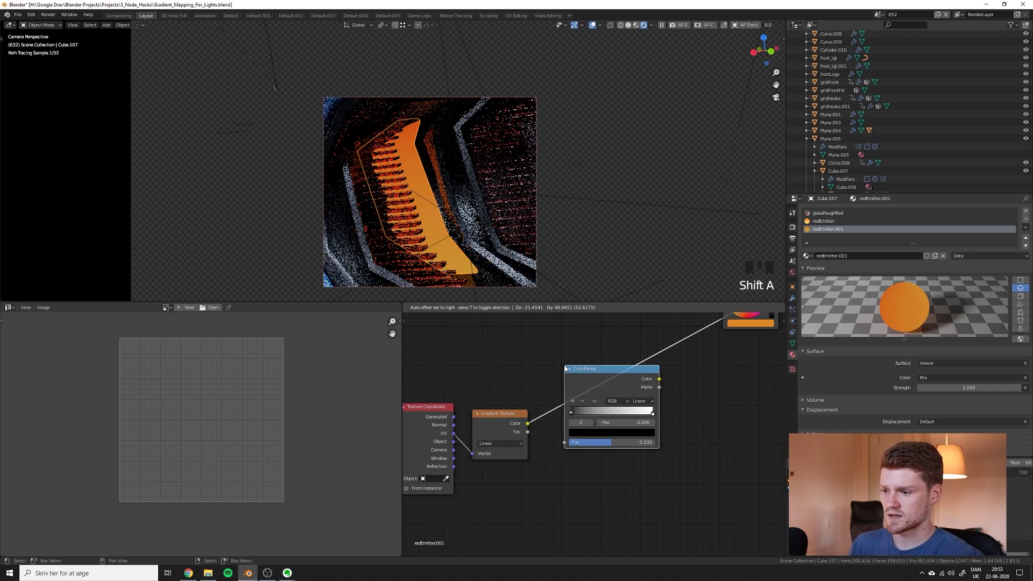
pyautogui.click(582, 445)
pyautogui.moveTo(583, 445); pyautogui.dragTo(611, 444)
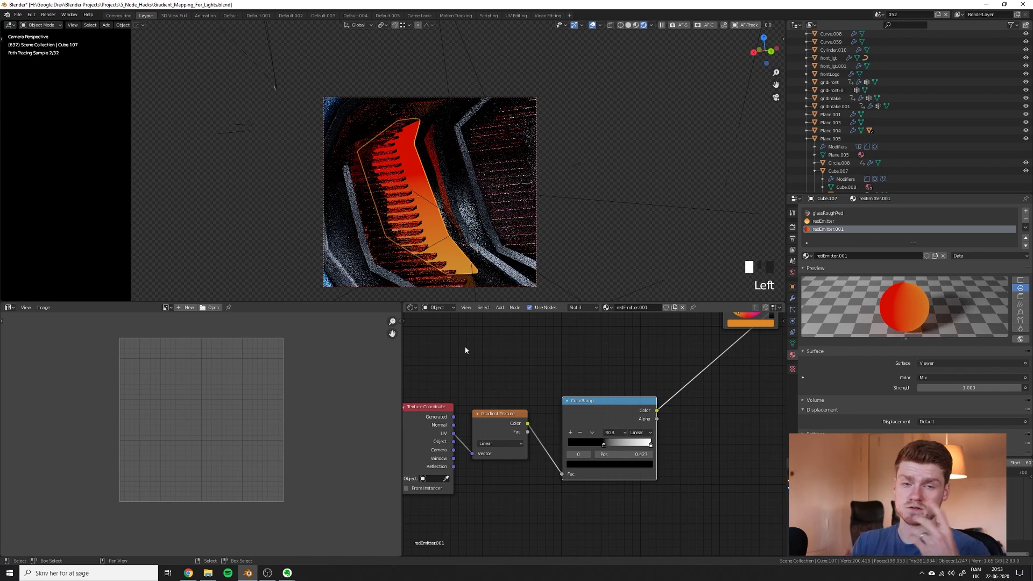
# Insert a Mapping node between Texture Coordinate and Gradient Texture and set its Z rotation to -90°.
pyautogui.hotkey('shift', 'a')
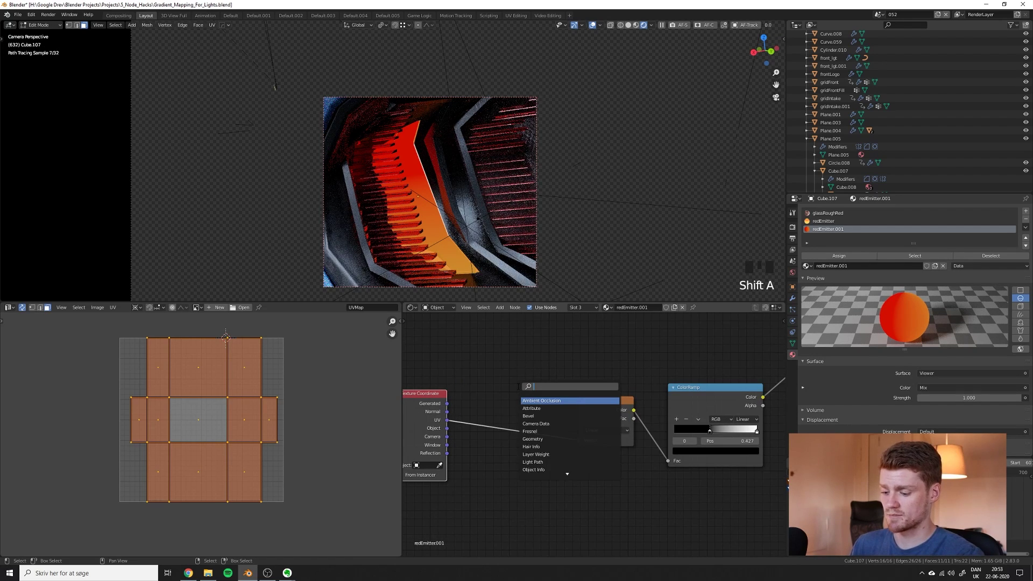
pyautogui.write('mapp')
pyautogui.press('Return')
pyautogui.click(514, 462)
pyautogui.click(514, 462)
pyautogui.write('90')
pyautogui.press('Return')
pyautogui.click(514, 463)
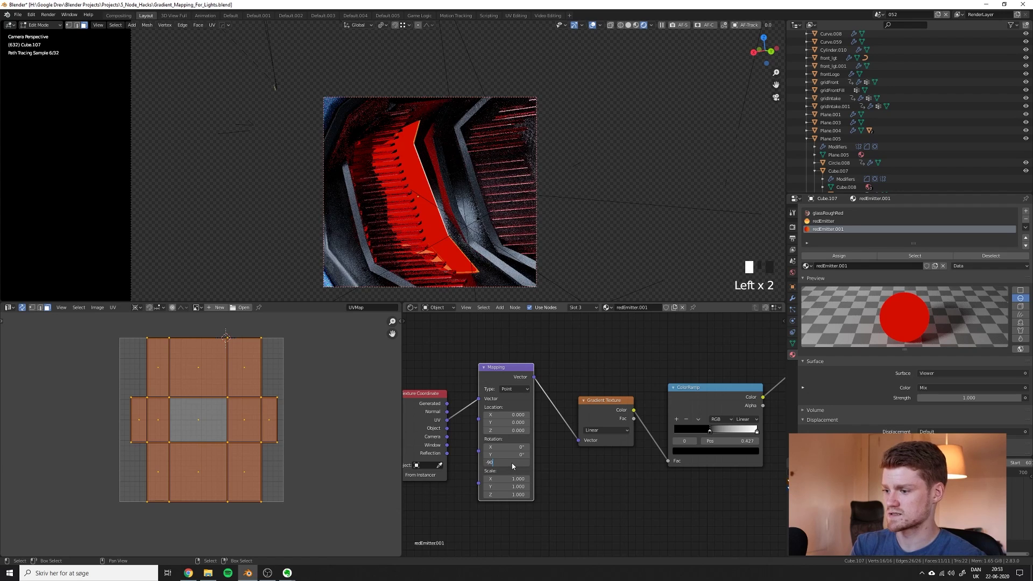
pyautogui.press('Return')
# Arrange the ColorRamp with white end stops and a black stop between them, and set its interpolation to B-Spline.
pyautogui.moveTo(608, 388); pyautogui.dragTo(457, 415, button='middle')
pyautogui.scroll(2, 457, 415)
pyautogui.moveTo(607, 458); pyautogui.dragTo(566, 463)
pyautogui.click(566, 462)
pyautogui.click(601, 448)
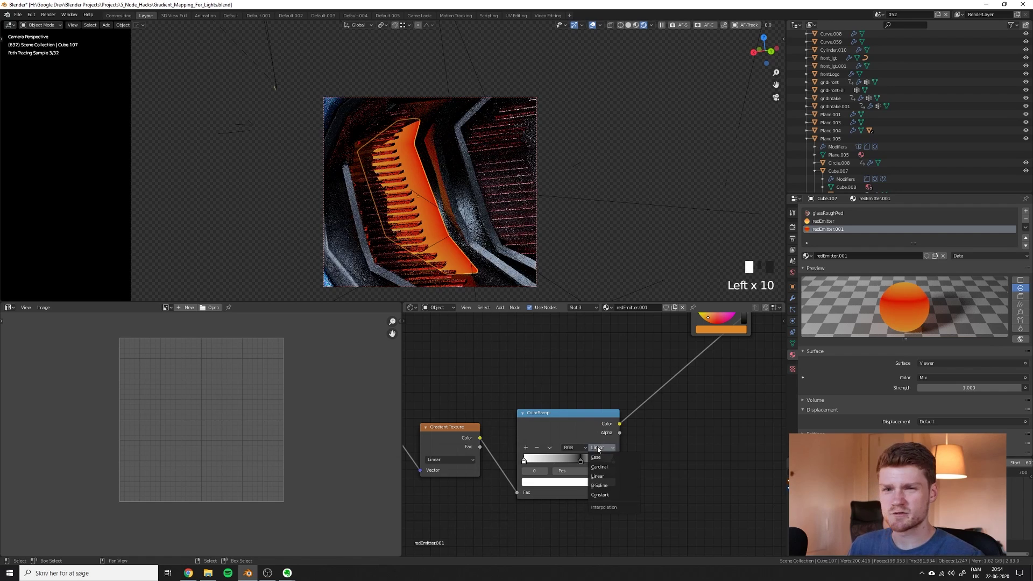
pyautogui.click(606, 486)
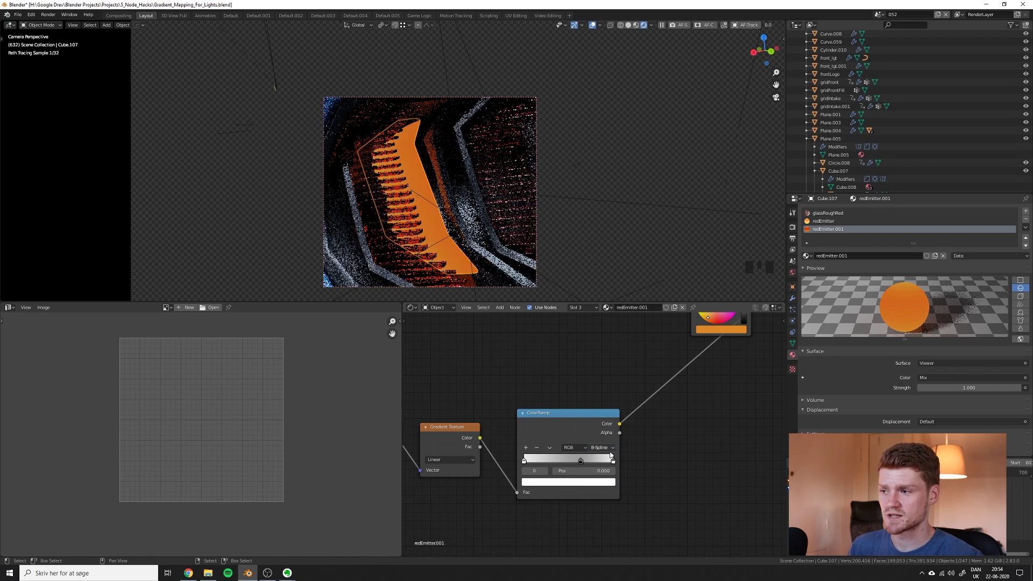
# Rework the ColorRamp into four stops, with black outer stops and two white stops between them.
pyautogui.moveTo(580, 463); pyautogui.dragTo(591, 461)
pyautogui.moveTo(610, 461); pyautogui.dragTo(563, 460)
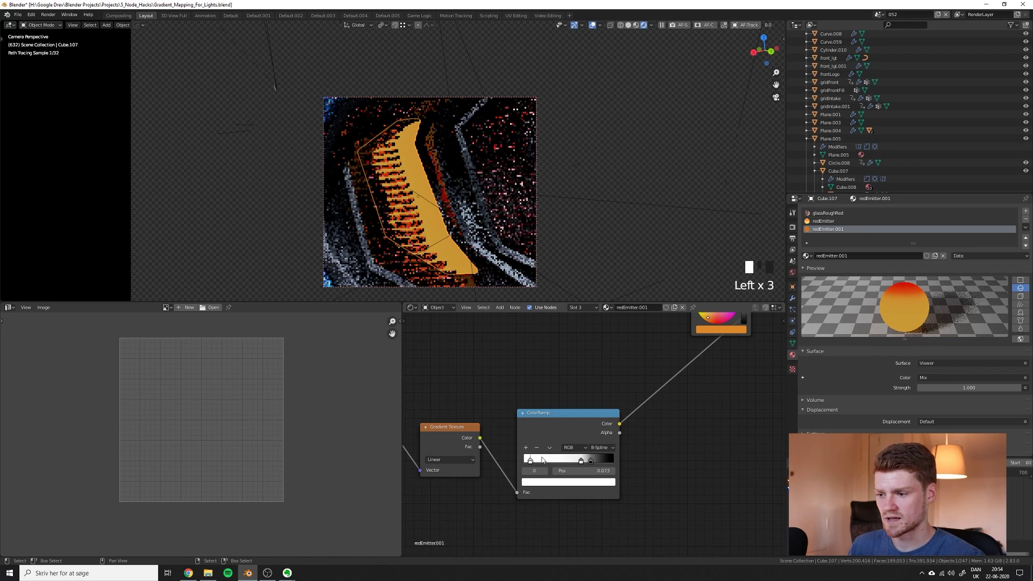
pyautogui.click(591, 461)
pyautogui.click(568, 482)
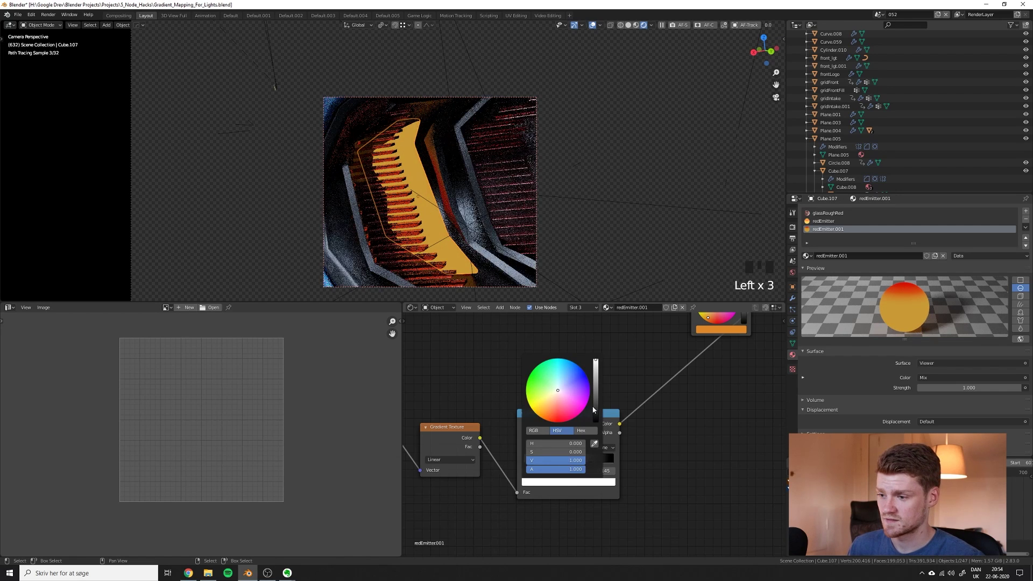
pyautogui.click(539, 461)
pyautogui.moveTo(539, 461); pyautogui.dragTo(562, 461)
# Swap the Mix node's two color inputs so orange feeds Color1 and red feeds Color2.
pyautogui.scroll(-3, 592, 438)
pyautogui.moveTo(617, 422); pyautogui.dragTo(520, 484, button='middle')
pyautogui.scroll(2, 683, 327)
pyautogui.click(682, 337)
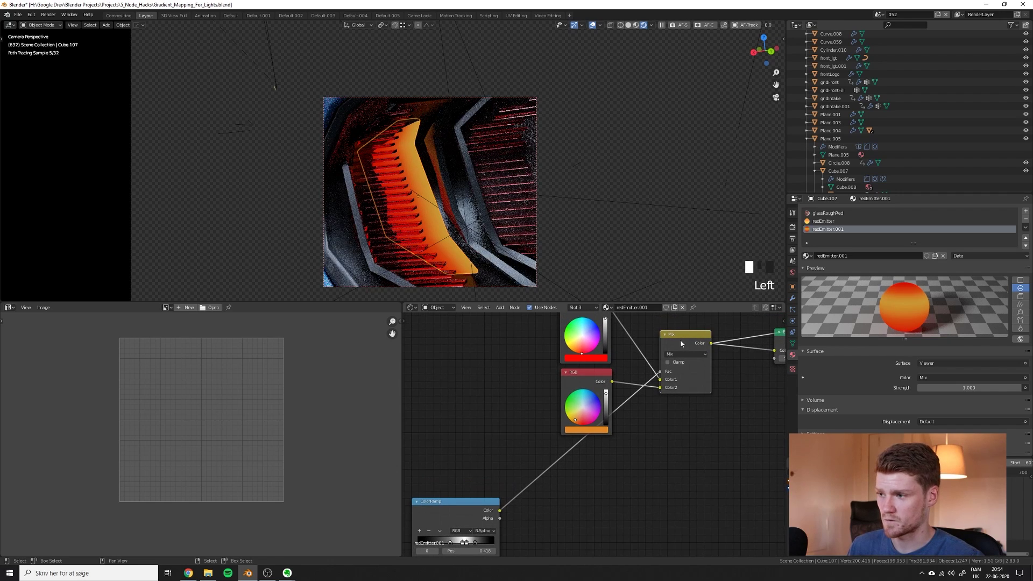
pyautogui.hotkey('alt', 's')
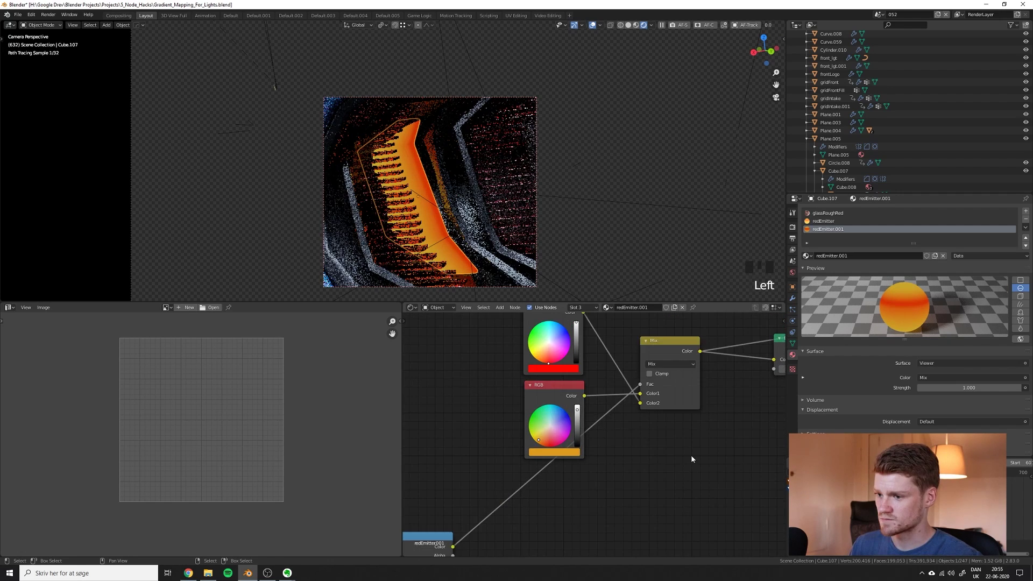
# Connect the Emission shader to the Material Output and set its strength to 20.
pyautogui.scroll(-3, 692, 459)
pyautogui.moveTo(747, 384); pyautogui.dragTo(653, 425, button='middle')
pyautogui.keyDown('ctrl'); pyautogui.keyDown('shift'); pyautogui.click(639, 425); pyautogui.keyUp('shift'); pyautogui.keyUp('ctrl')
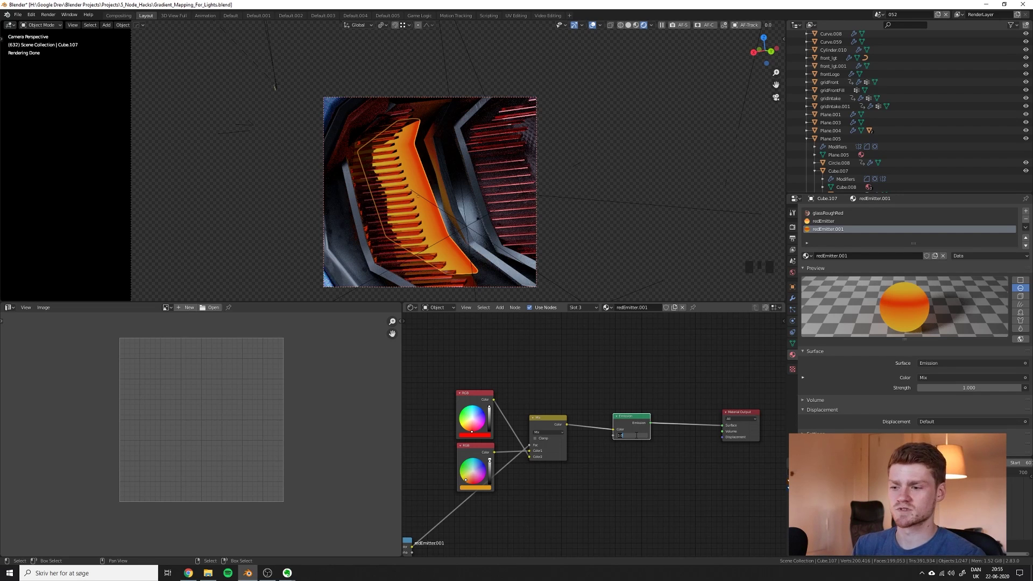
pyautogui.write('20')
pyautogui.press('Return')
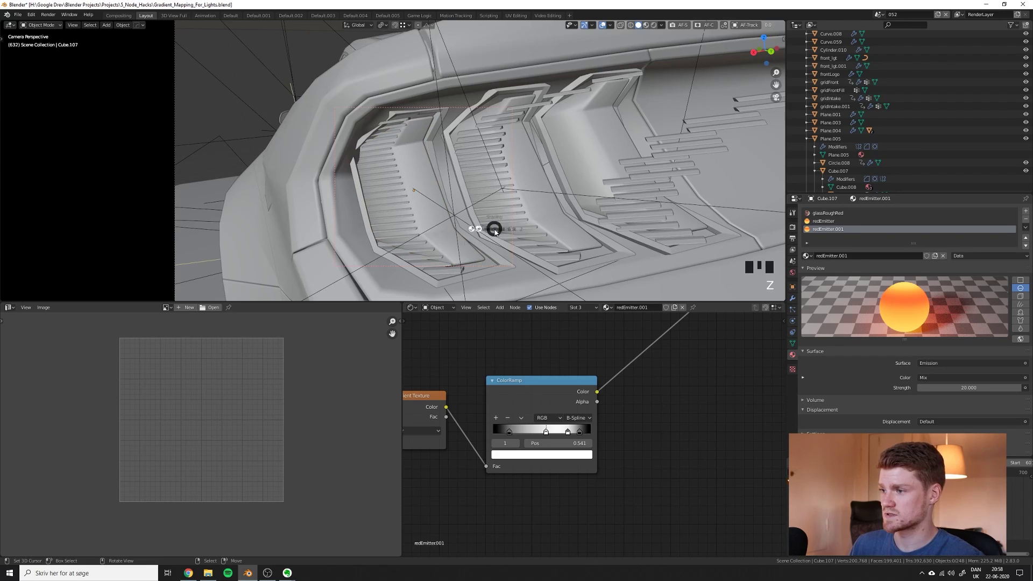
# Preview the light in rendered shading and examine the glass cover's material and the gradient emitter behind it.
pyautogui.press('z')
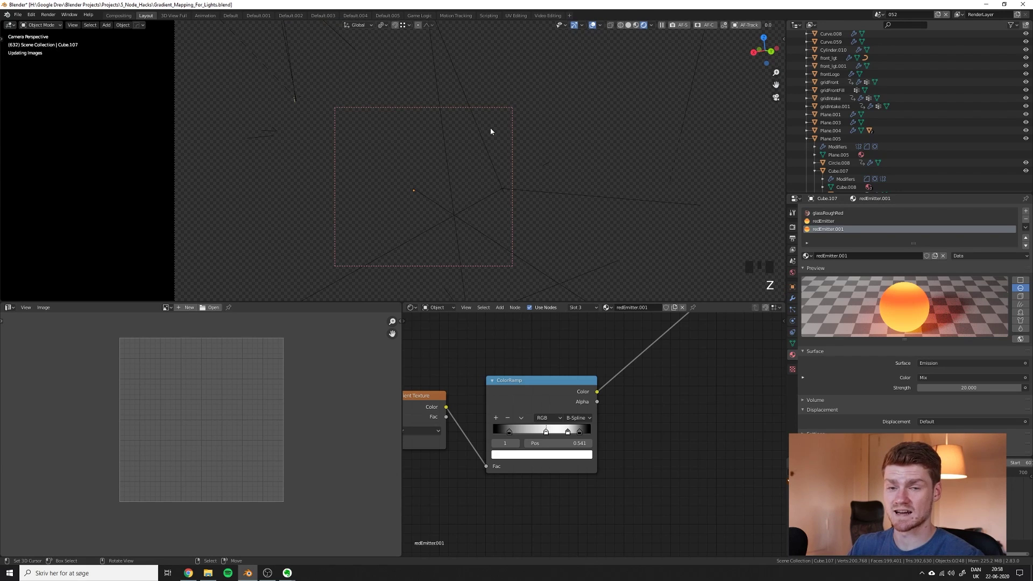
pyautogui.rightClick(446, 221)
pyautogui.scroll(-2, 668, 421)
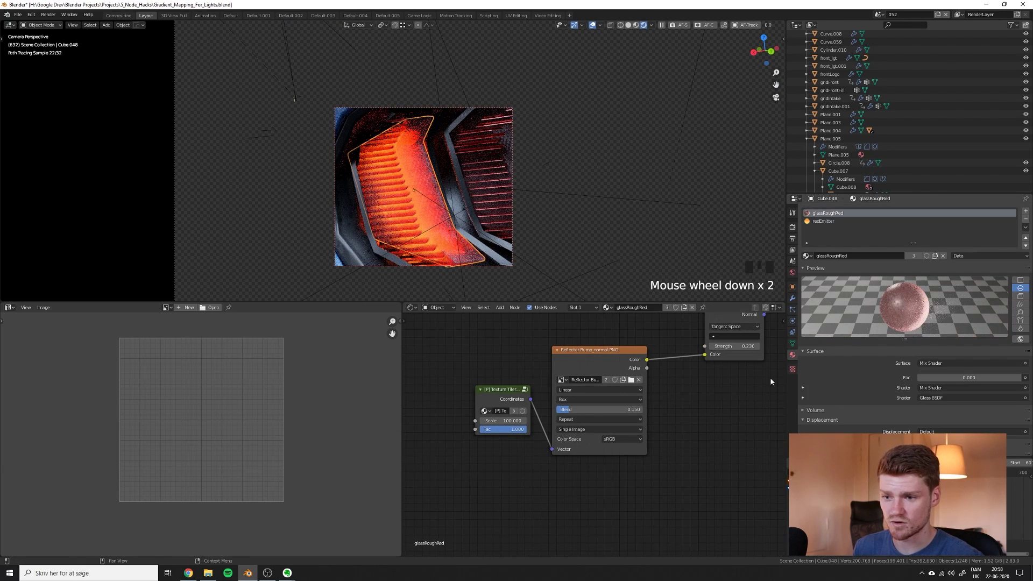
pyautogui.moveTo(669, 421); pyautogui.dragTo(556, 554, button='middle')
pyautogui.click(672, 422)
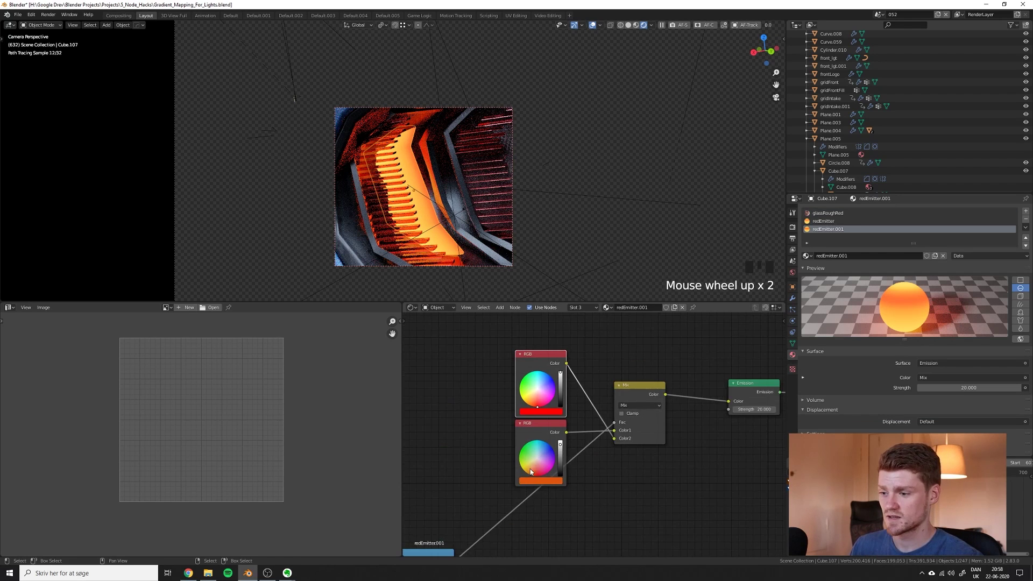
pyautogui.moveTo(533, 468); pyautogui.dragTo(562, 456, button='middle')
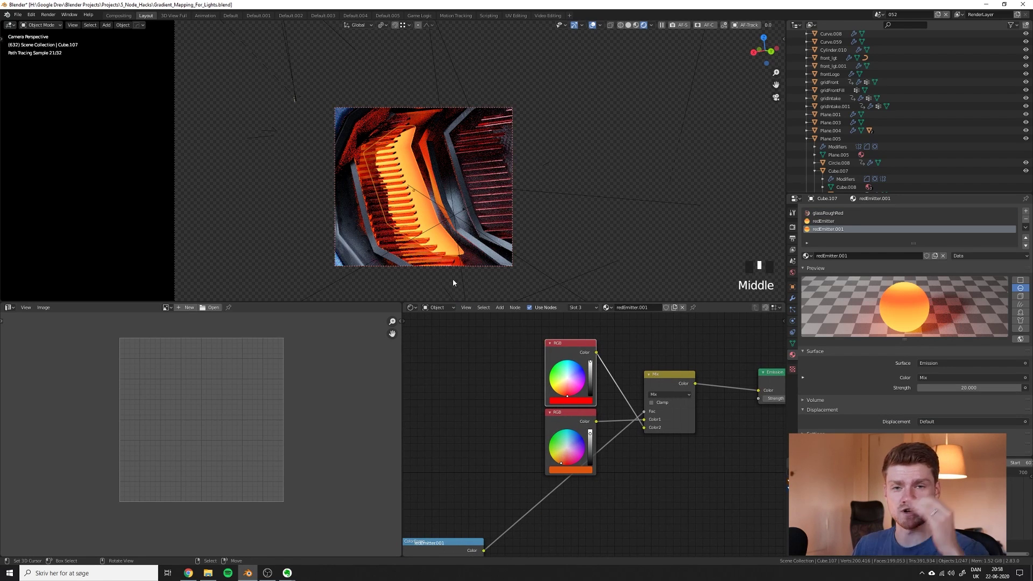
# Deselect everything and enlarge the camera's render region to cover most of the camera frame.
pyautogui.hotkey('alt', 'a')
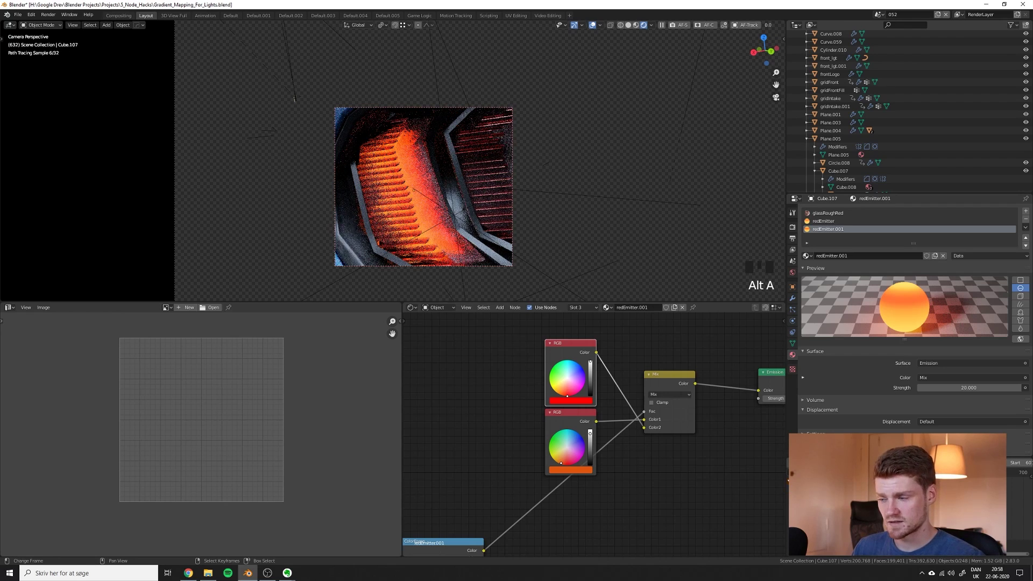
pyautogui.scroll(-3, 477, 210)
pyautogui.hotkey('ctrl', 'b')
pyautogui.moveTo(302, 78); pyautogui.dragTo(616, 304)
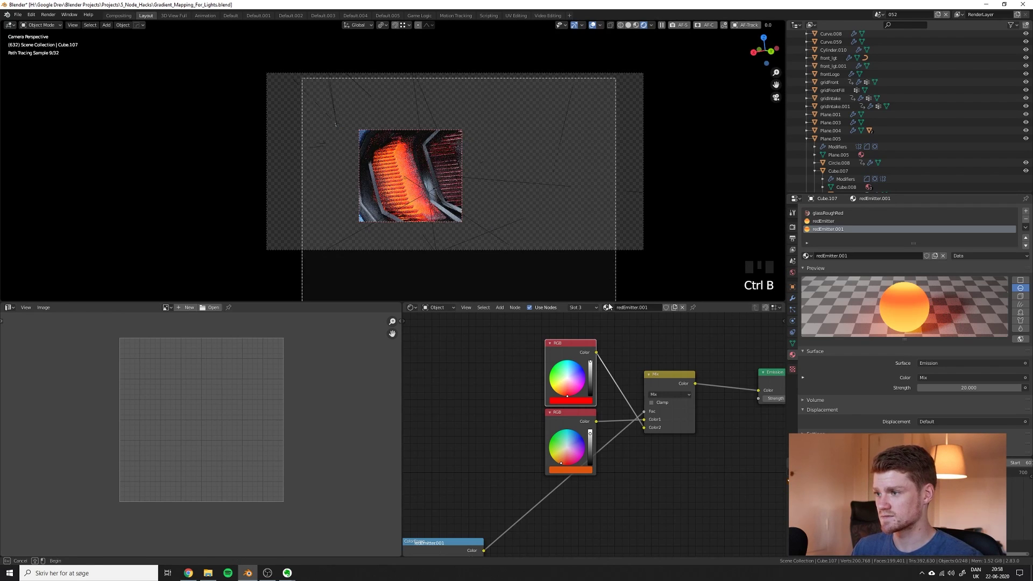